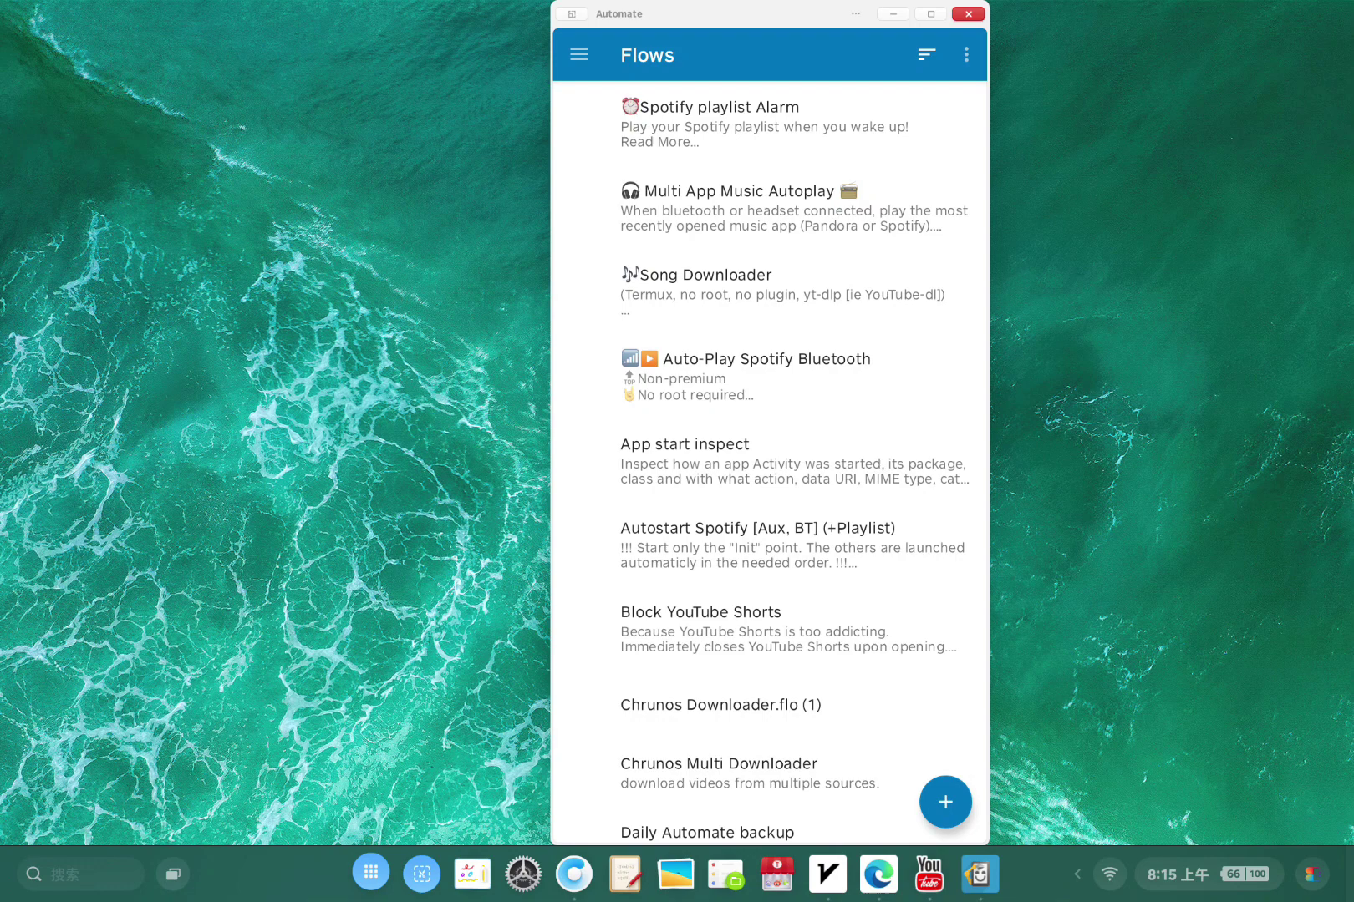
- Scroll through the full app list, then return to Automate
left_click(370, 874)
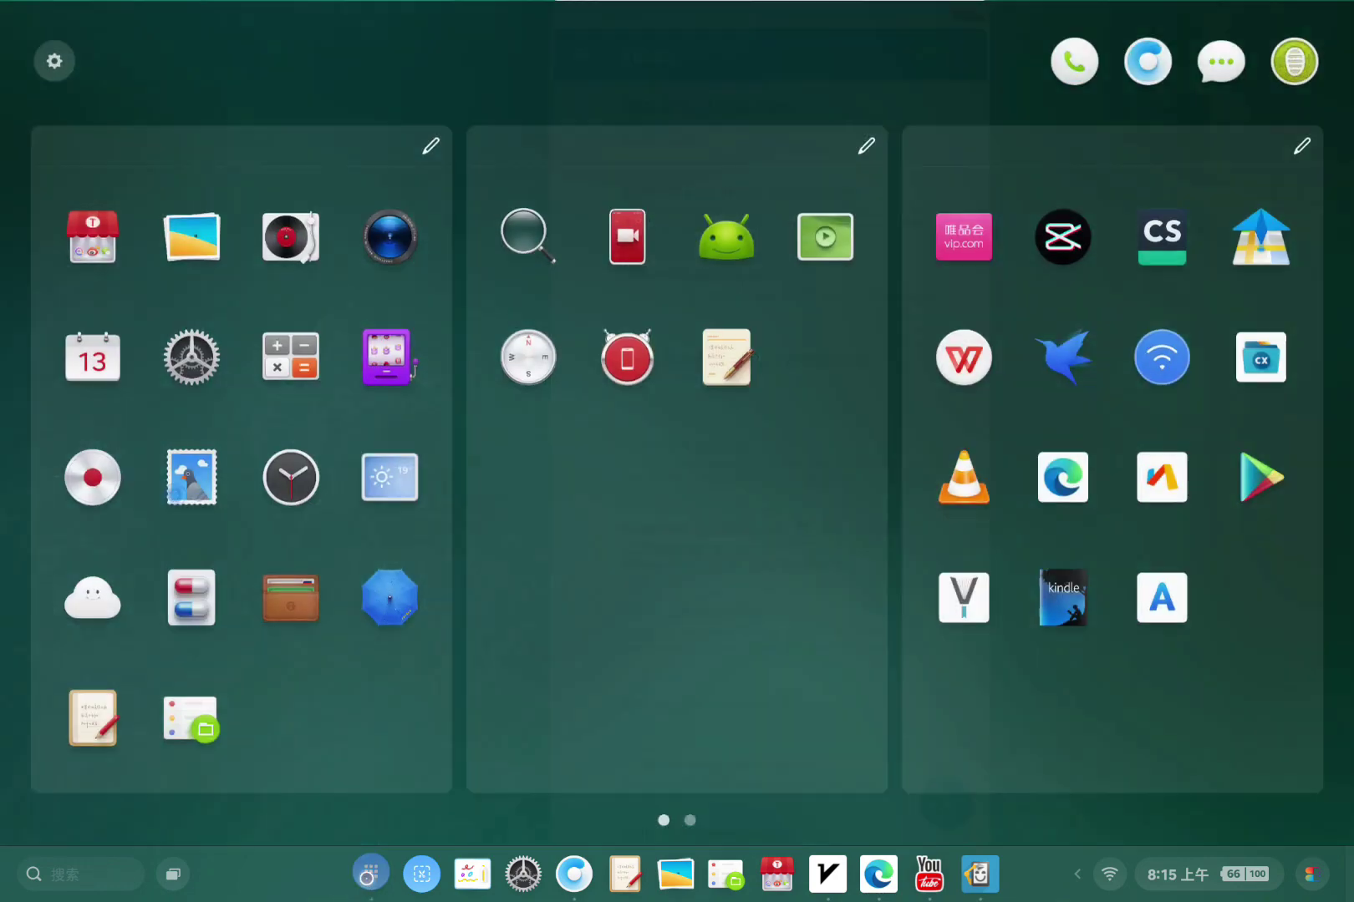
scroll(605, 721, "down", 1)
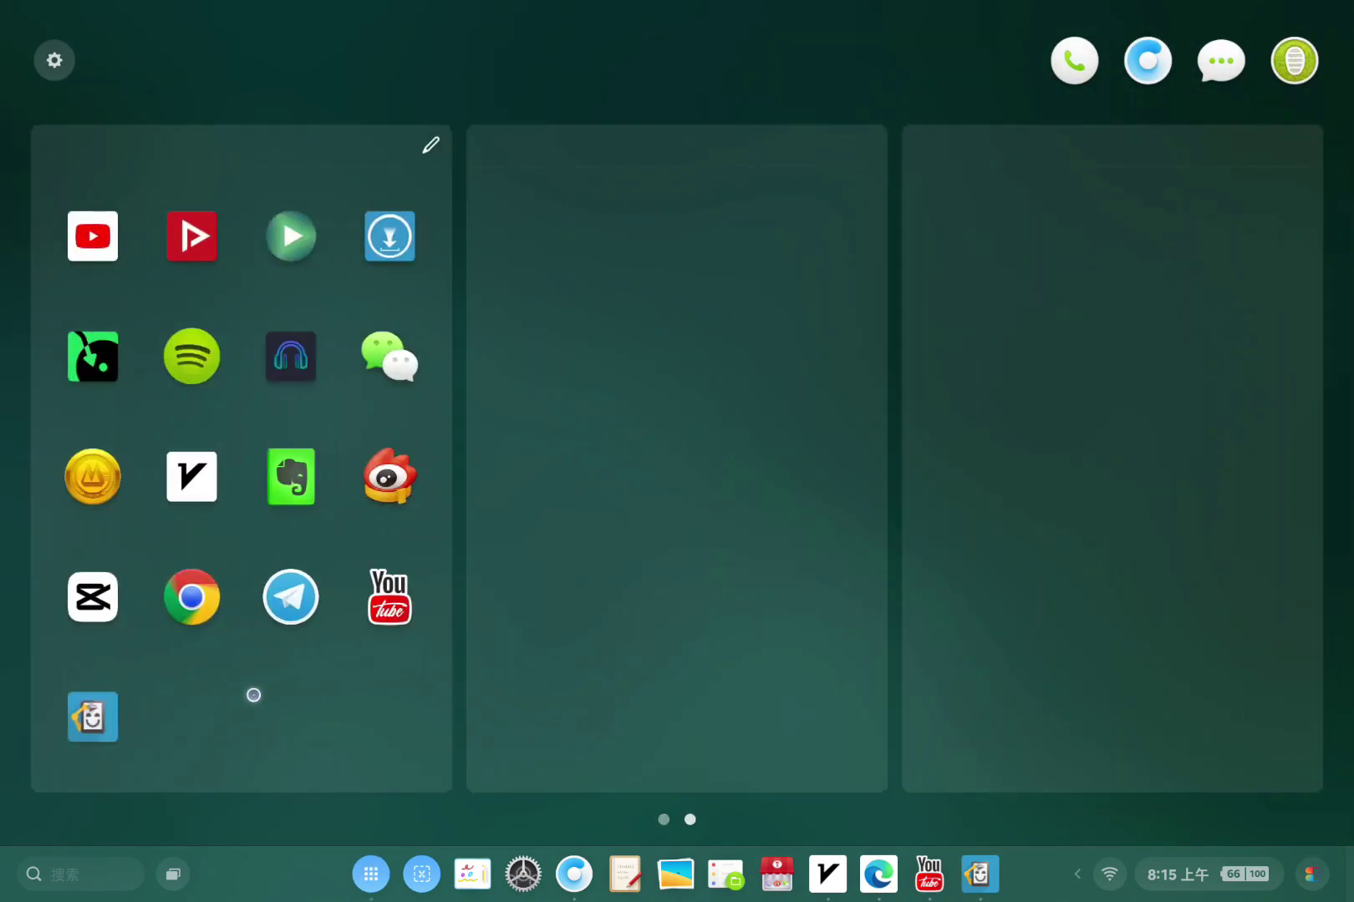
left_click(93, 708)
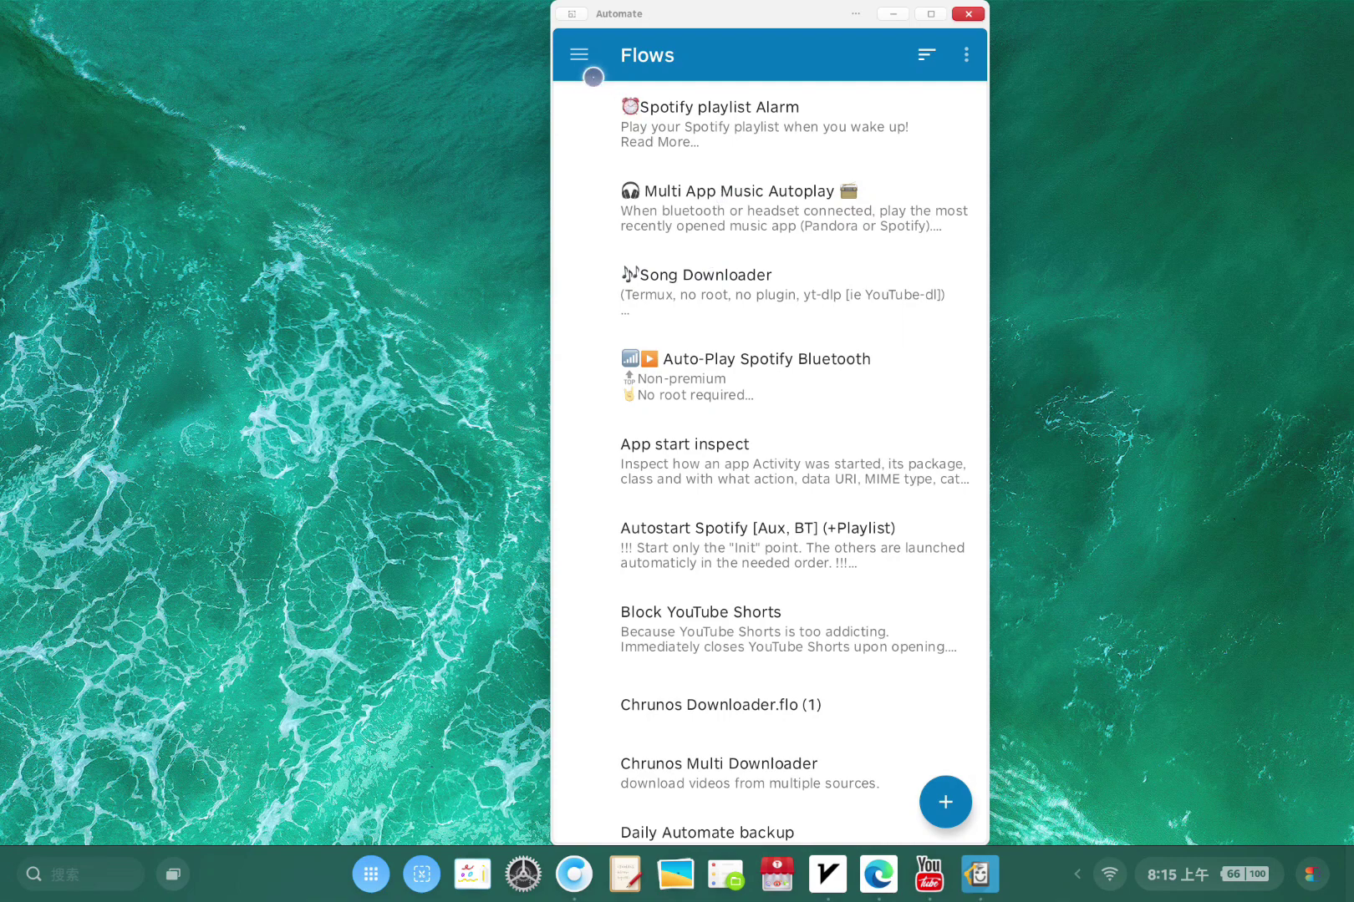
- Browse the Community's Top rated and Top new flows, then return to the Flows list
left_click(578, 60)
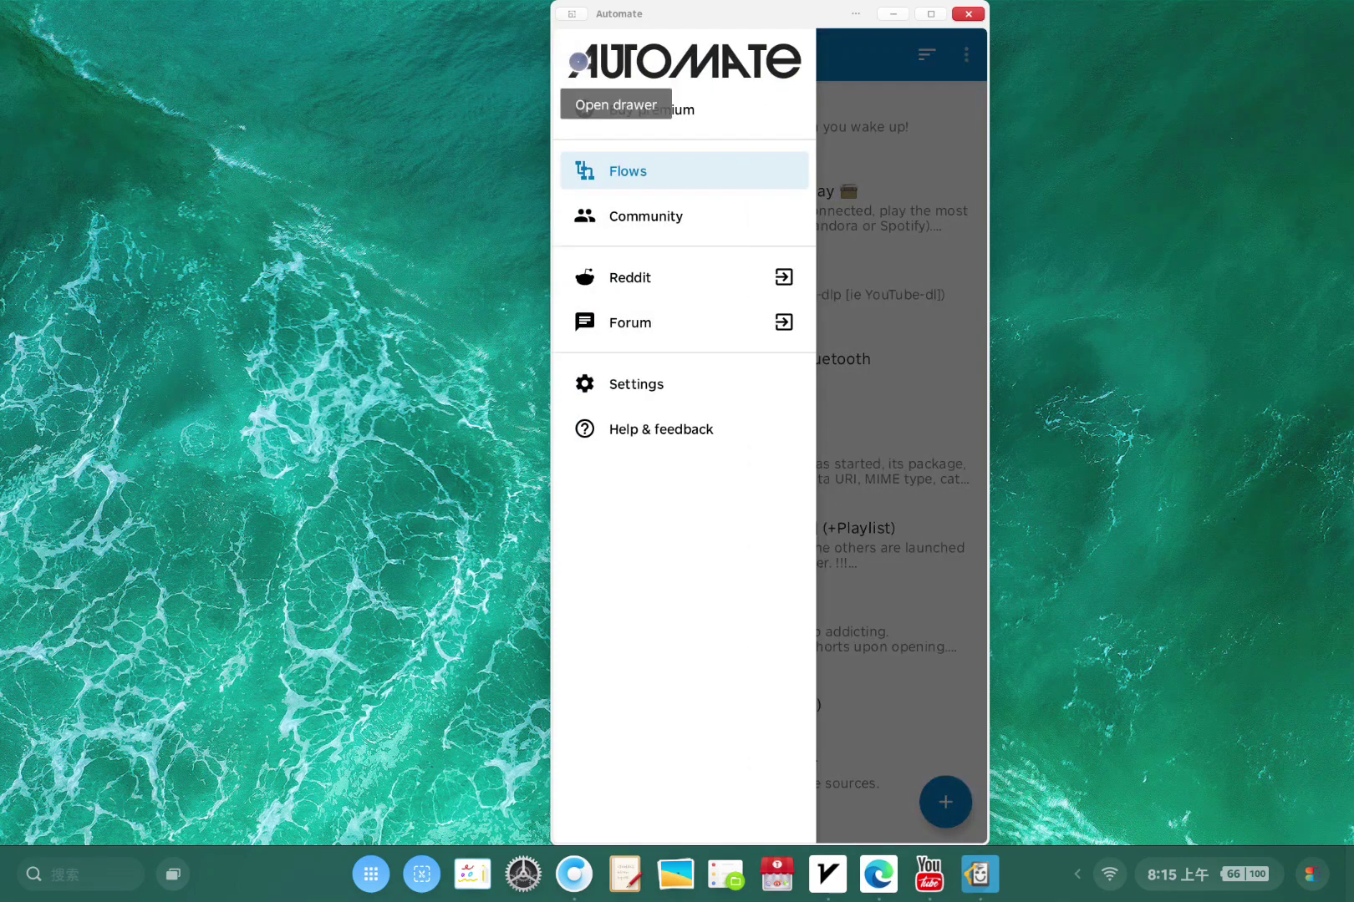
left_click(644, 216)
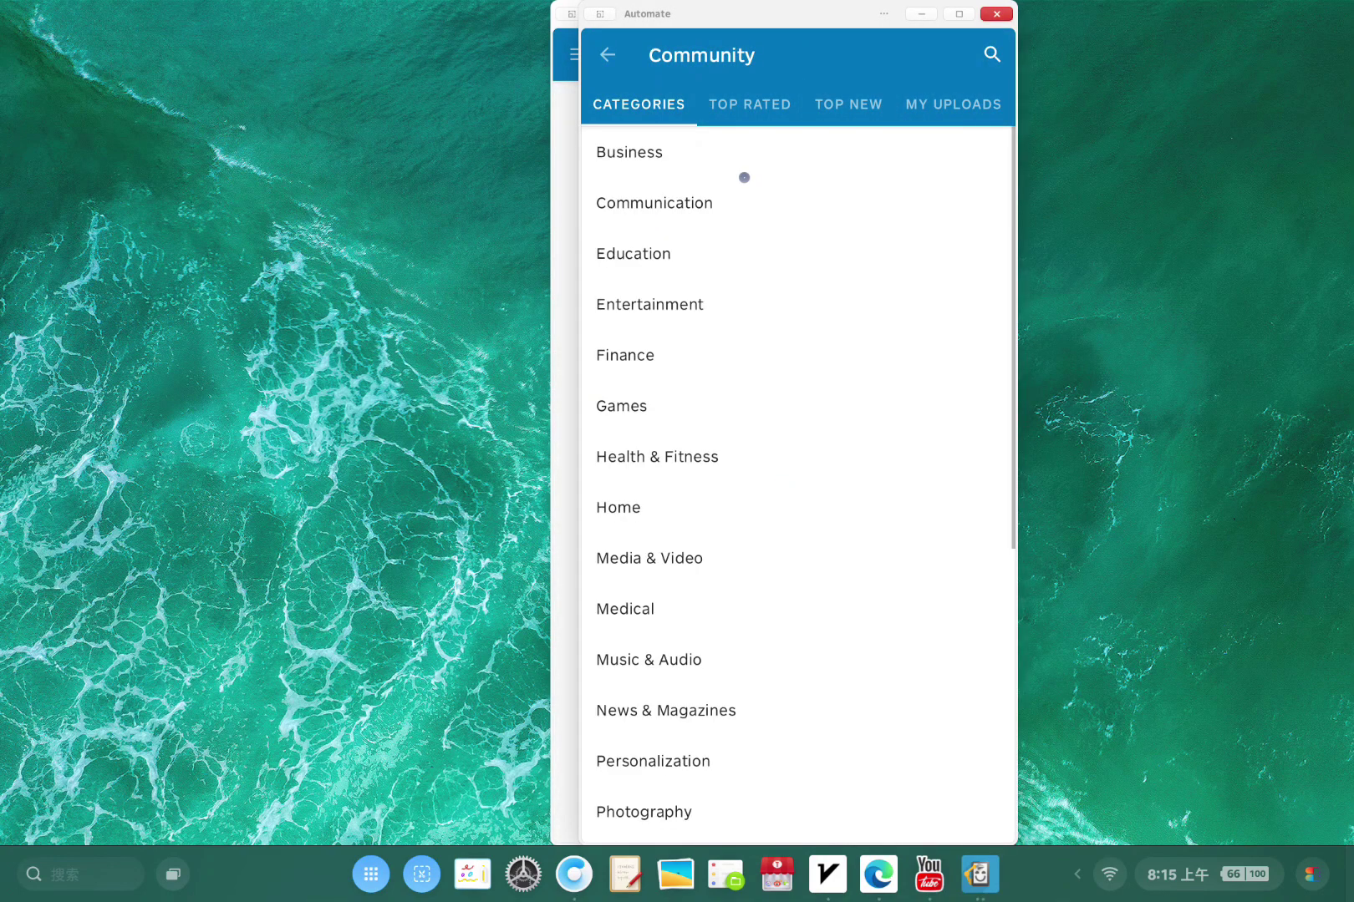
left_click(759, 110)
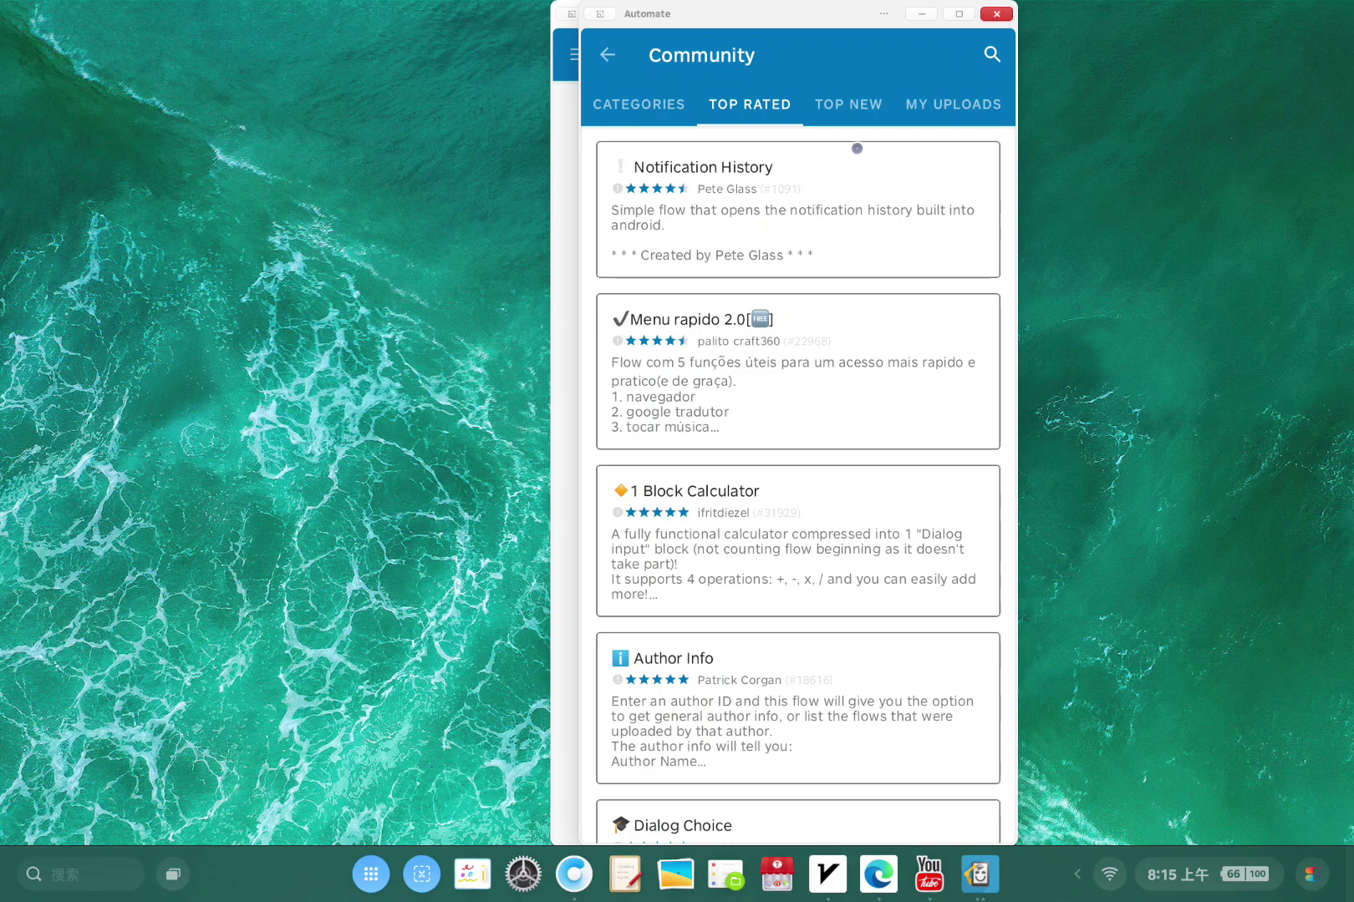
left_click(861, 94)
left_click(608, 54)
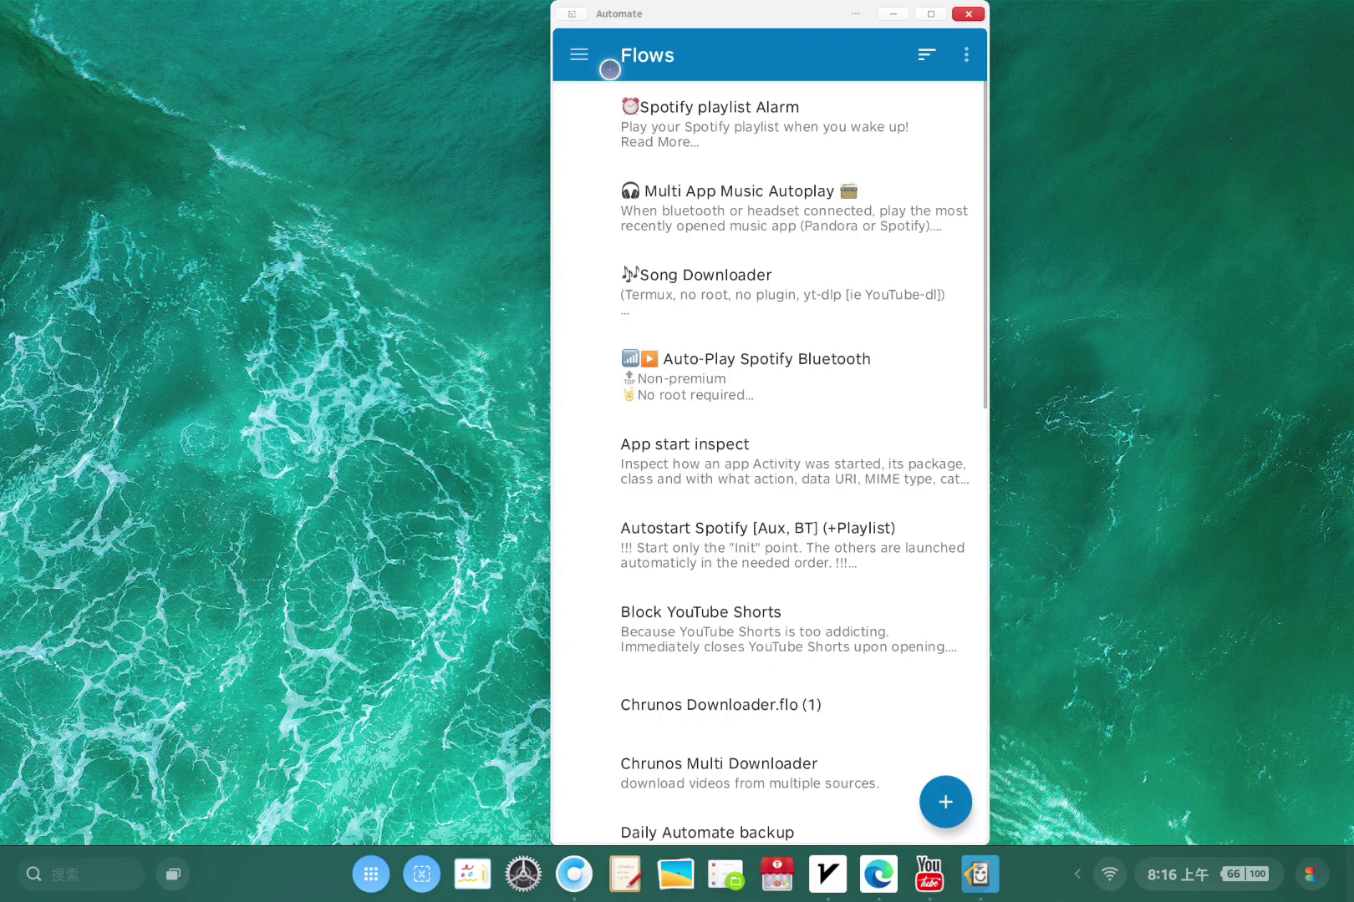
left_click(579, 62)
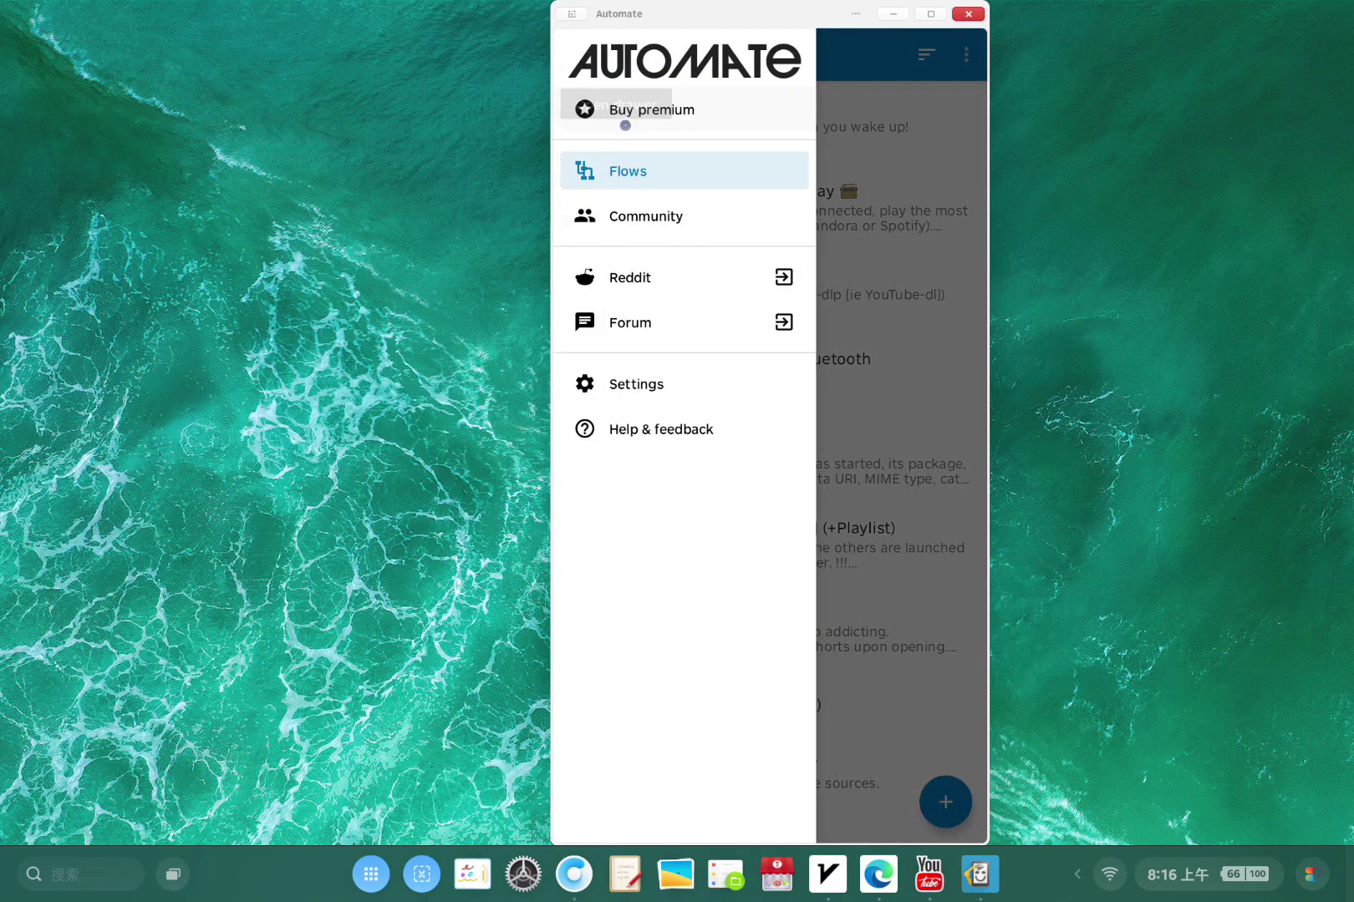
left_click(666, 176)
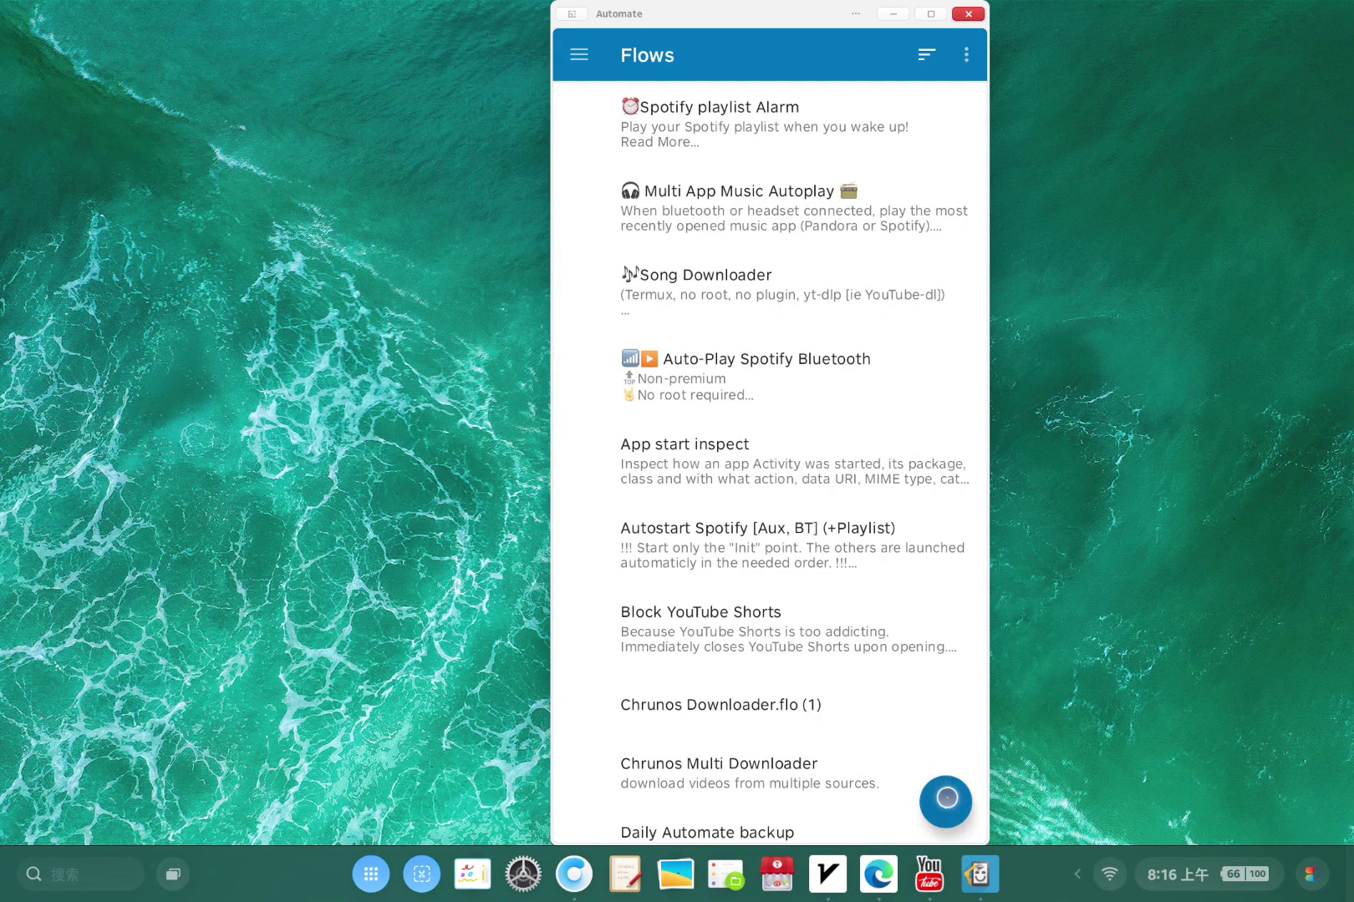
- Create a new flow and add a Content shared block below Flow beginning
left_click(946, 798)
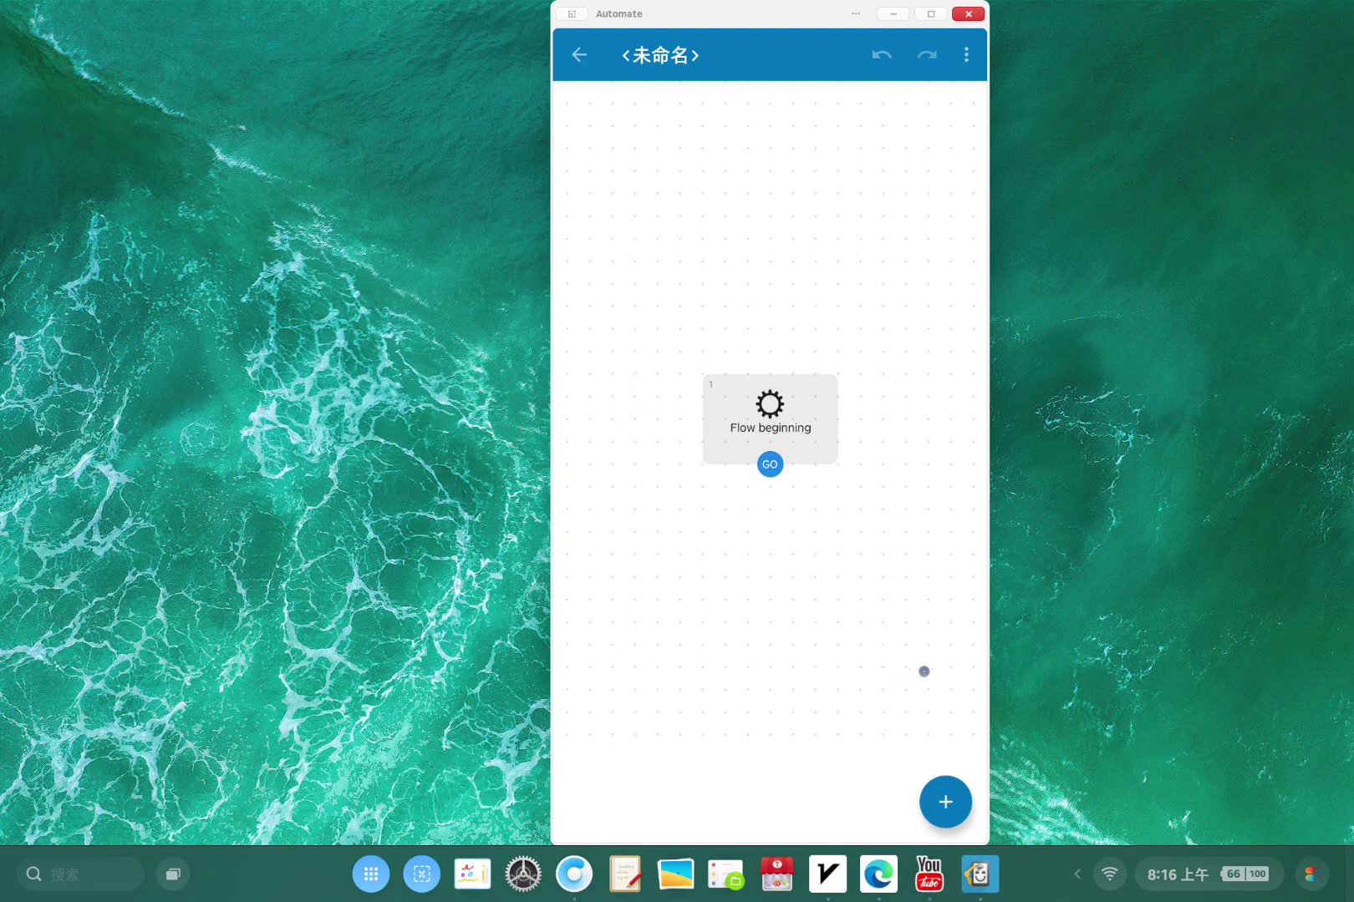
left_click(940, 794)
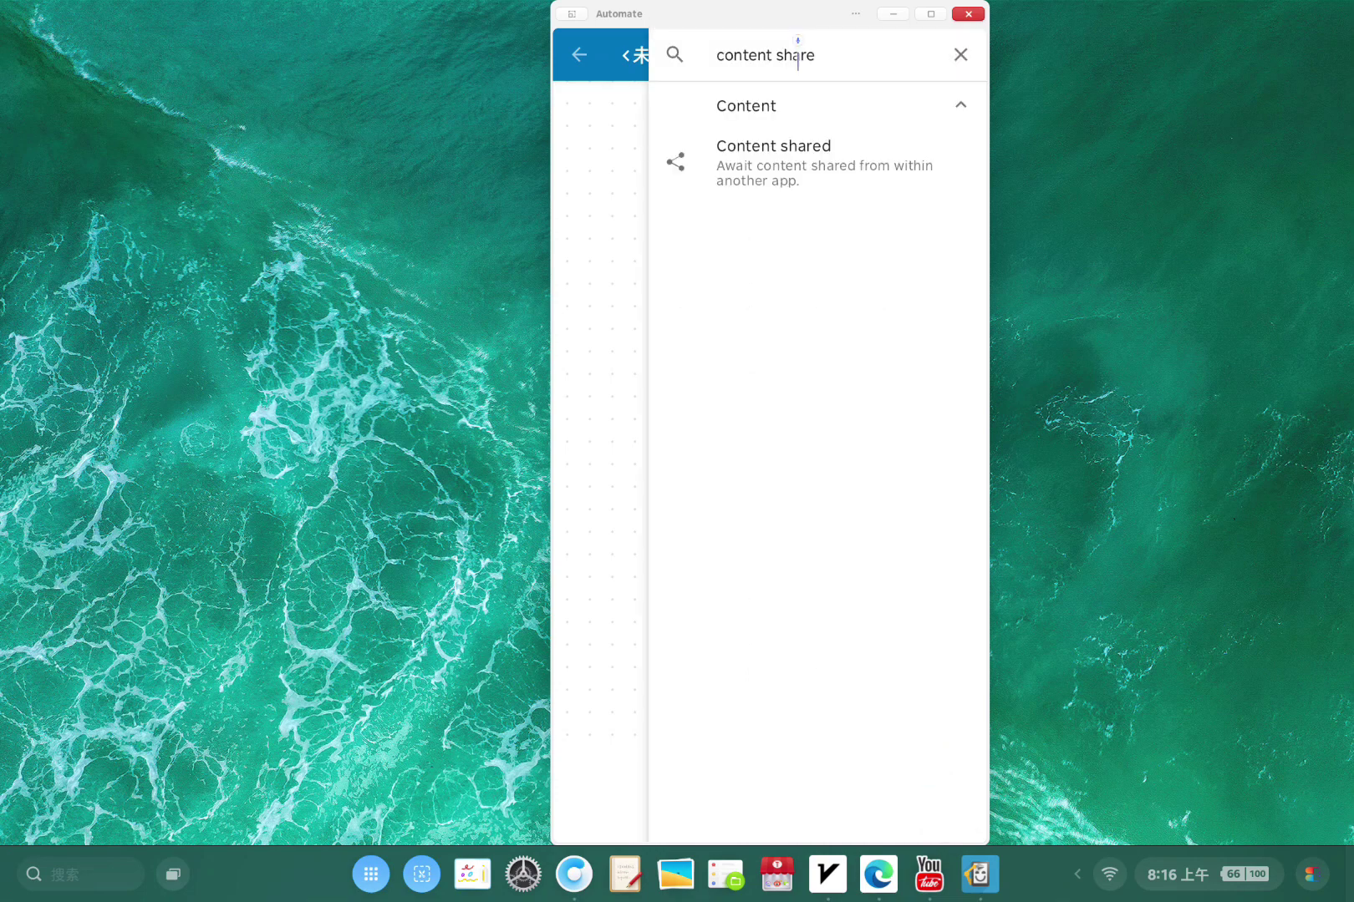
left_click(779, 171)
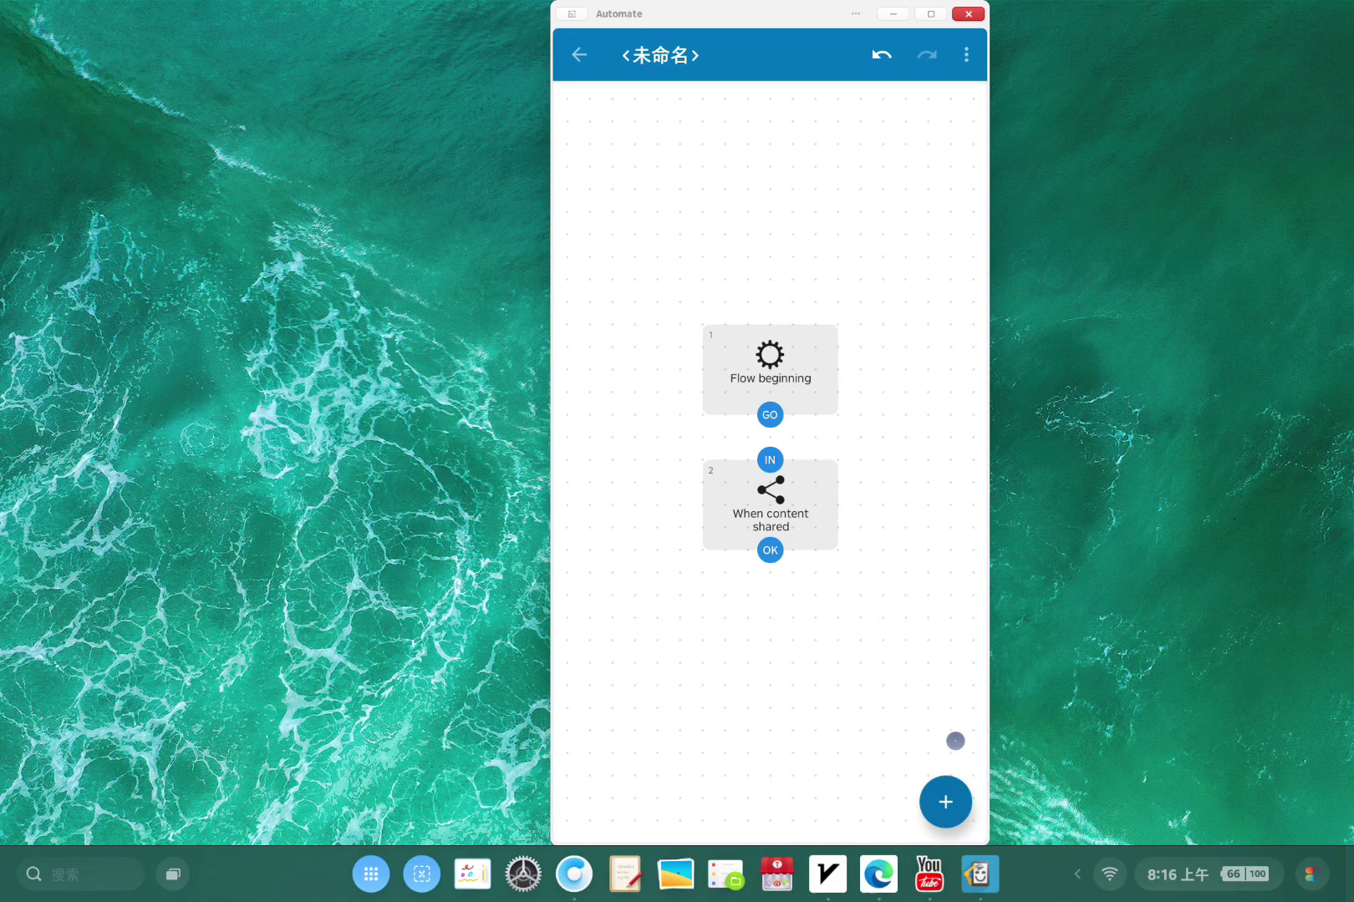
- Add a Clipboard get block found by searching 'clip'
left_click(945, 800)
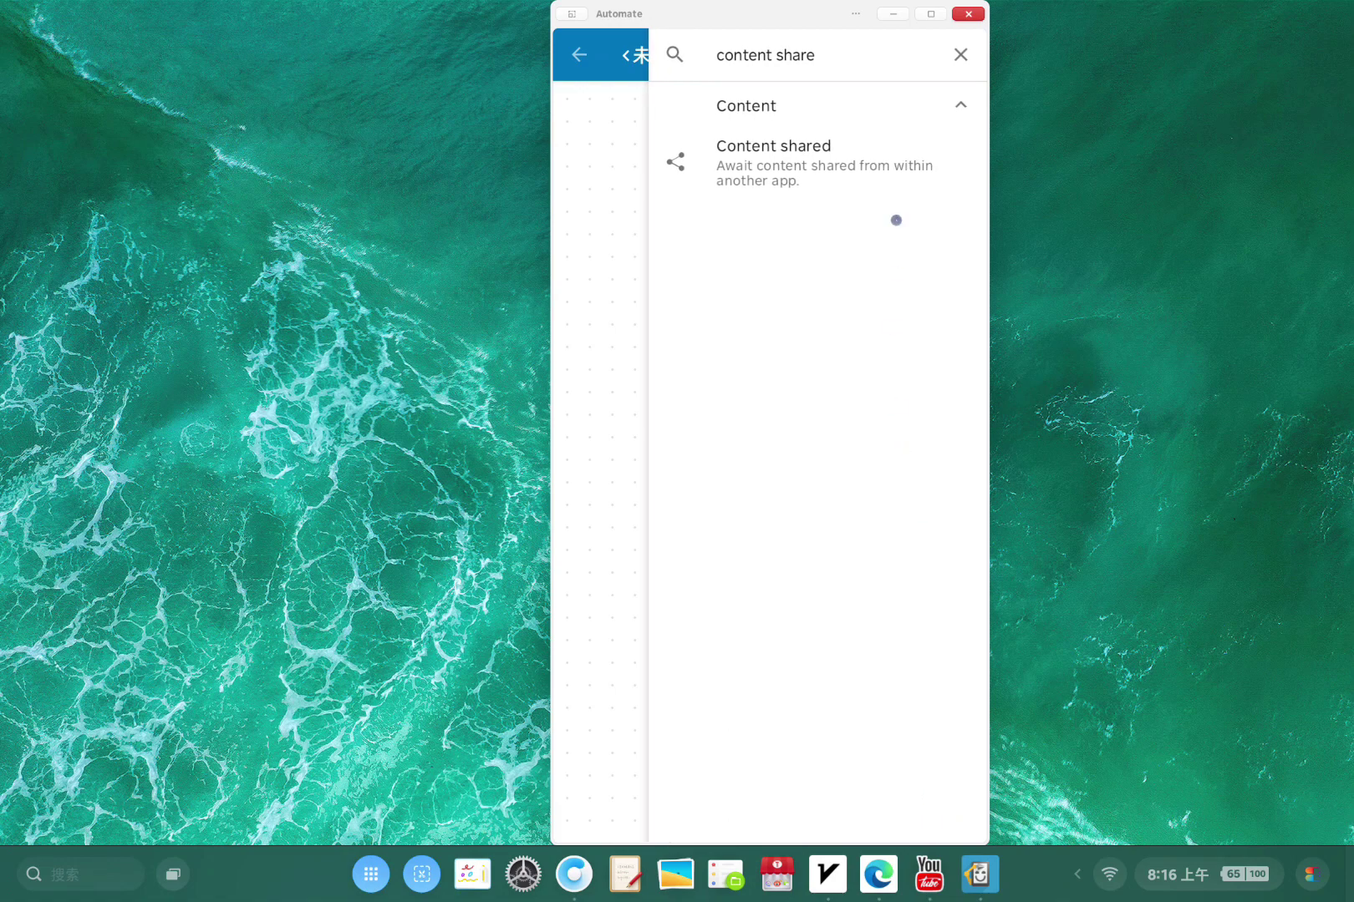
left_click(960, 54)
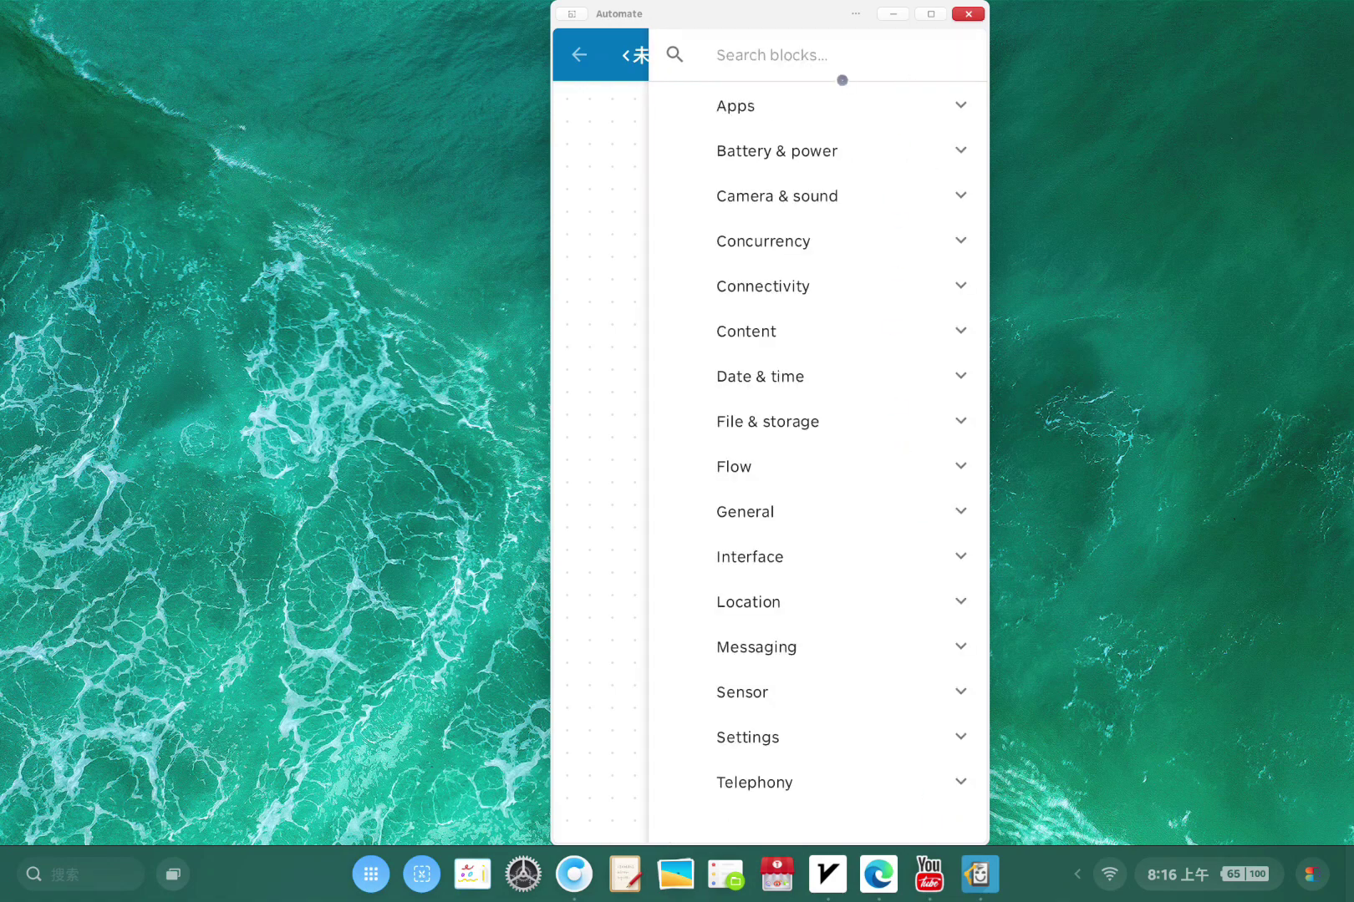
type("clip")
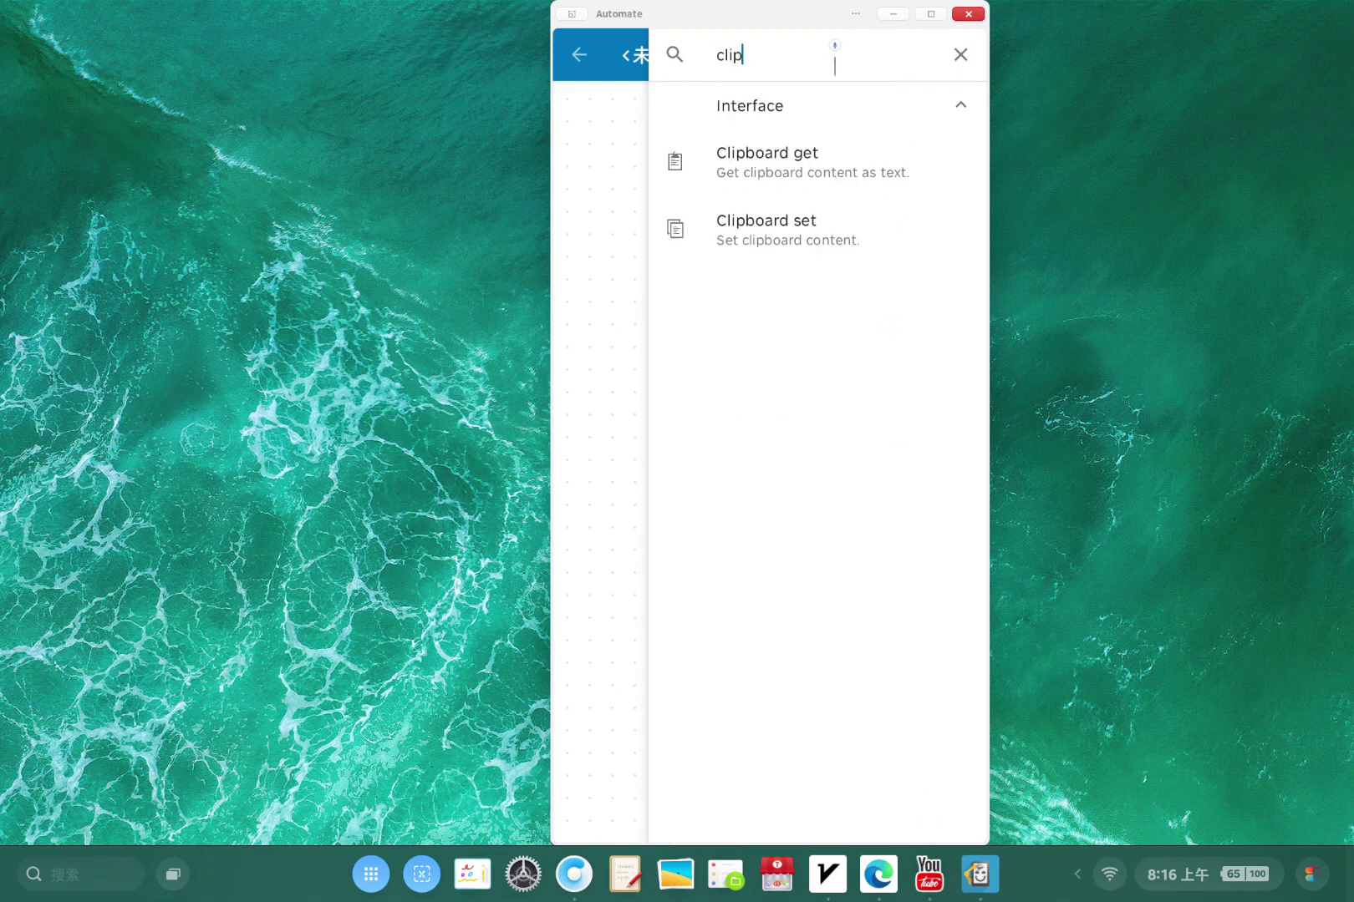
left_click(818, 166)
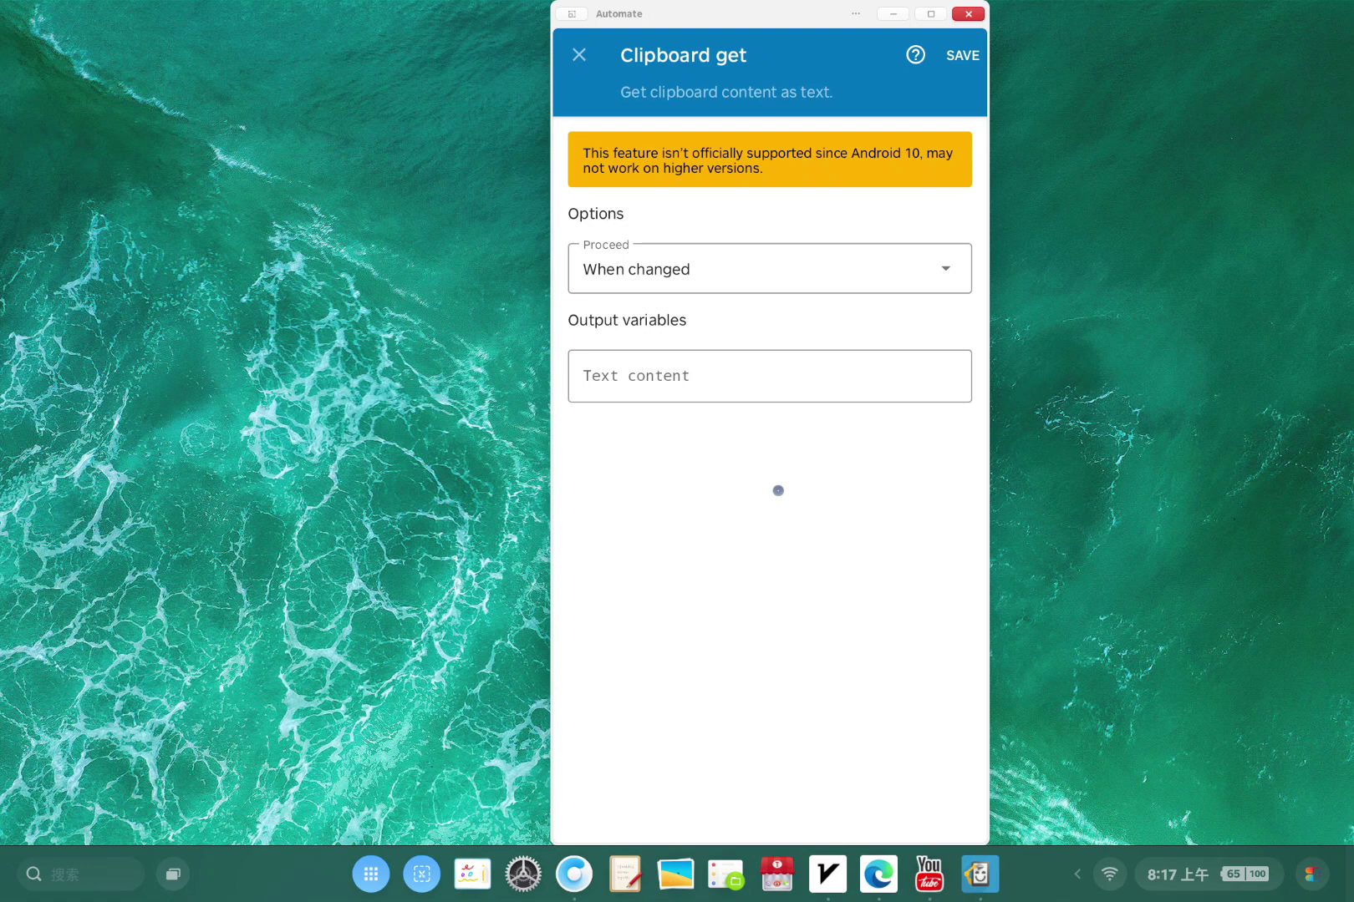
left_click(764, 376)
left_click(580, 56)
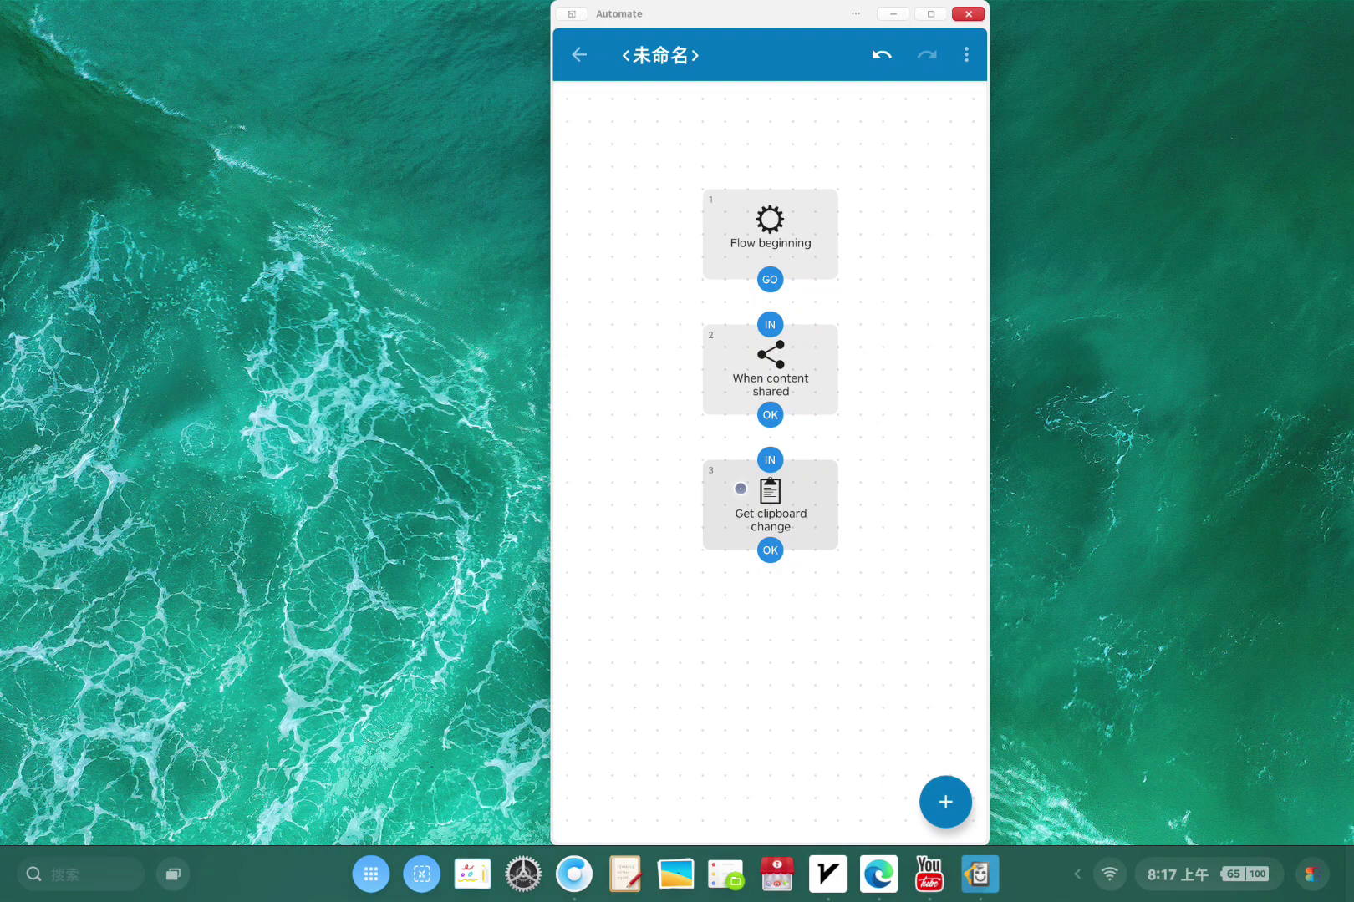
- Delete the Get clipboard change block from the flow
left_click(740, 488)
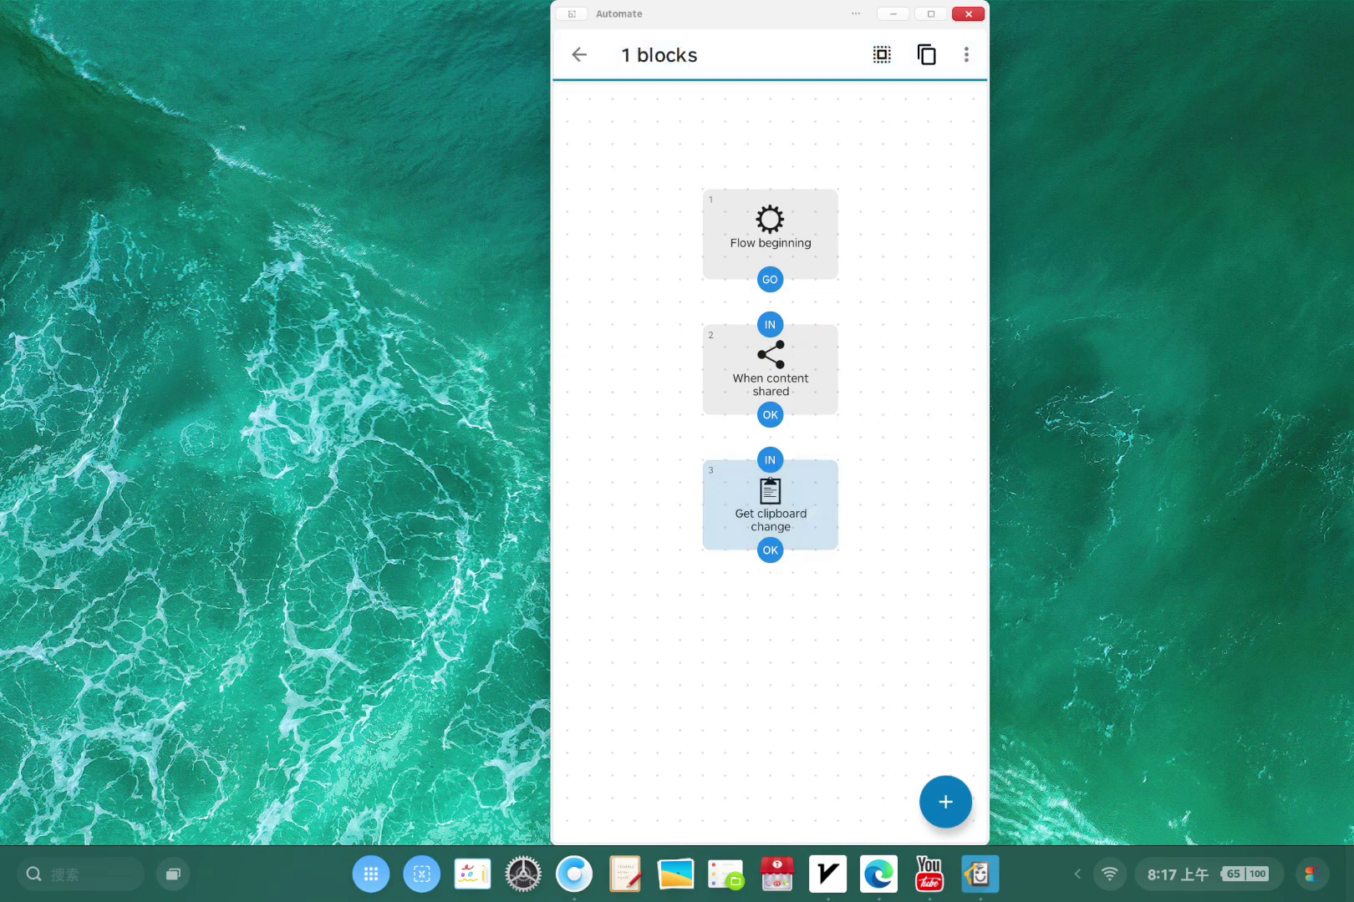
left_click(966, 54)
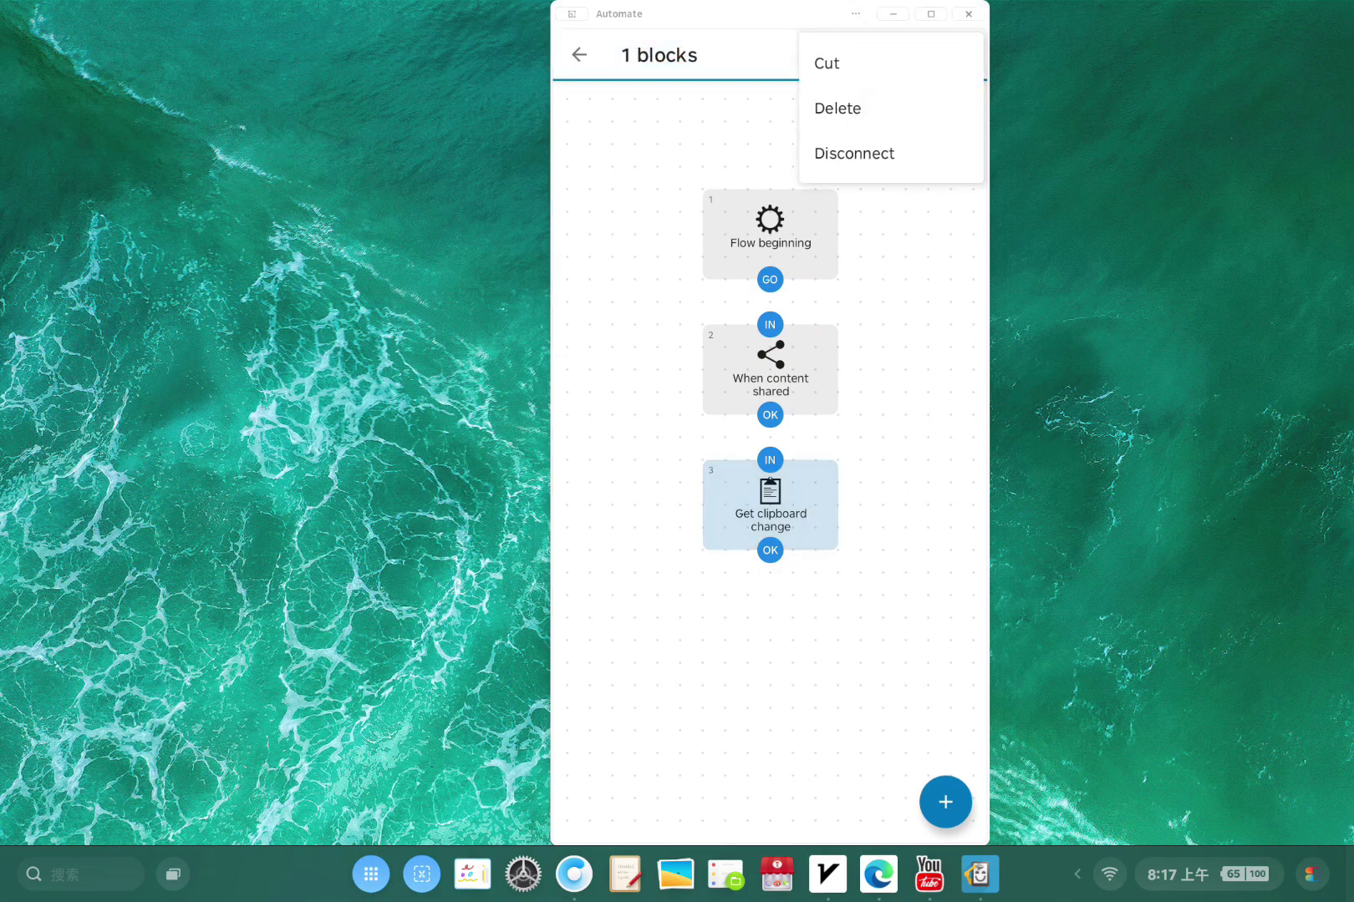
left_click(883, 109)
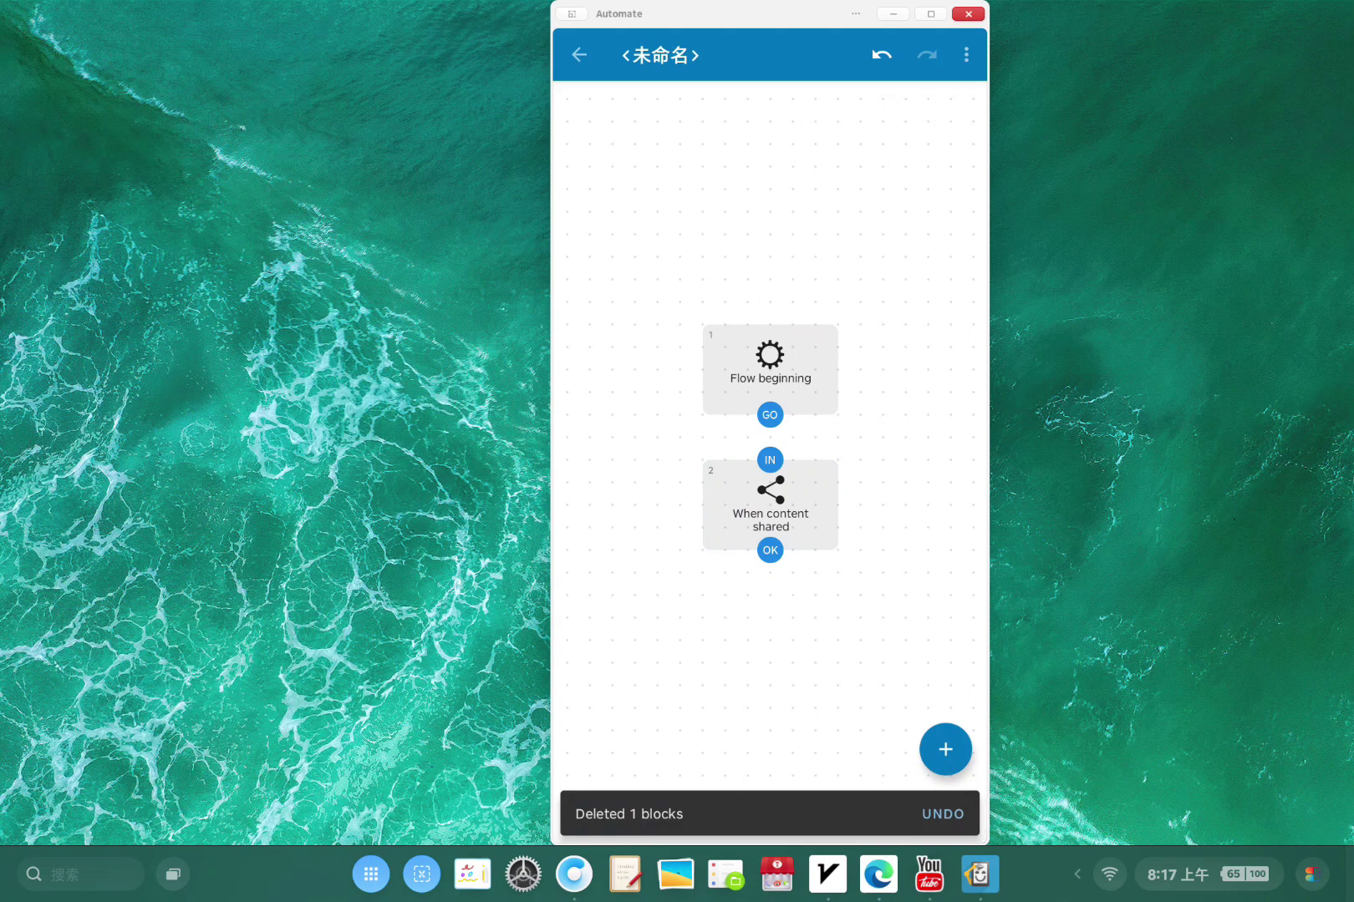
- Connect Flow beginning to When content shared, store Content text in inputUrl, restrict MIME type to Text, and save
left_click_drag(769, 419, 769, 460)
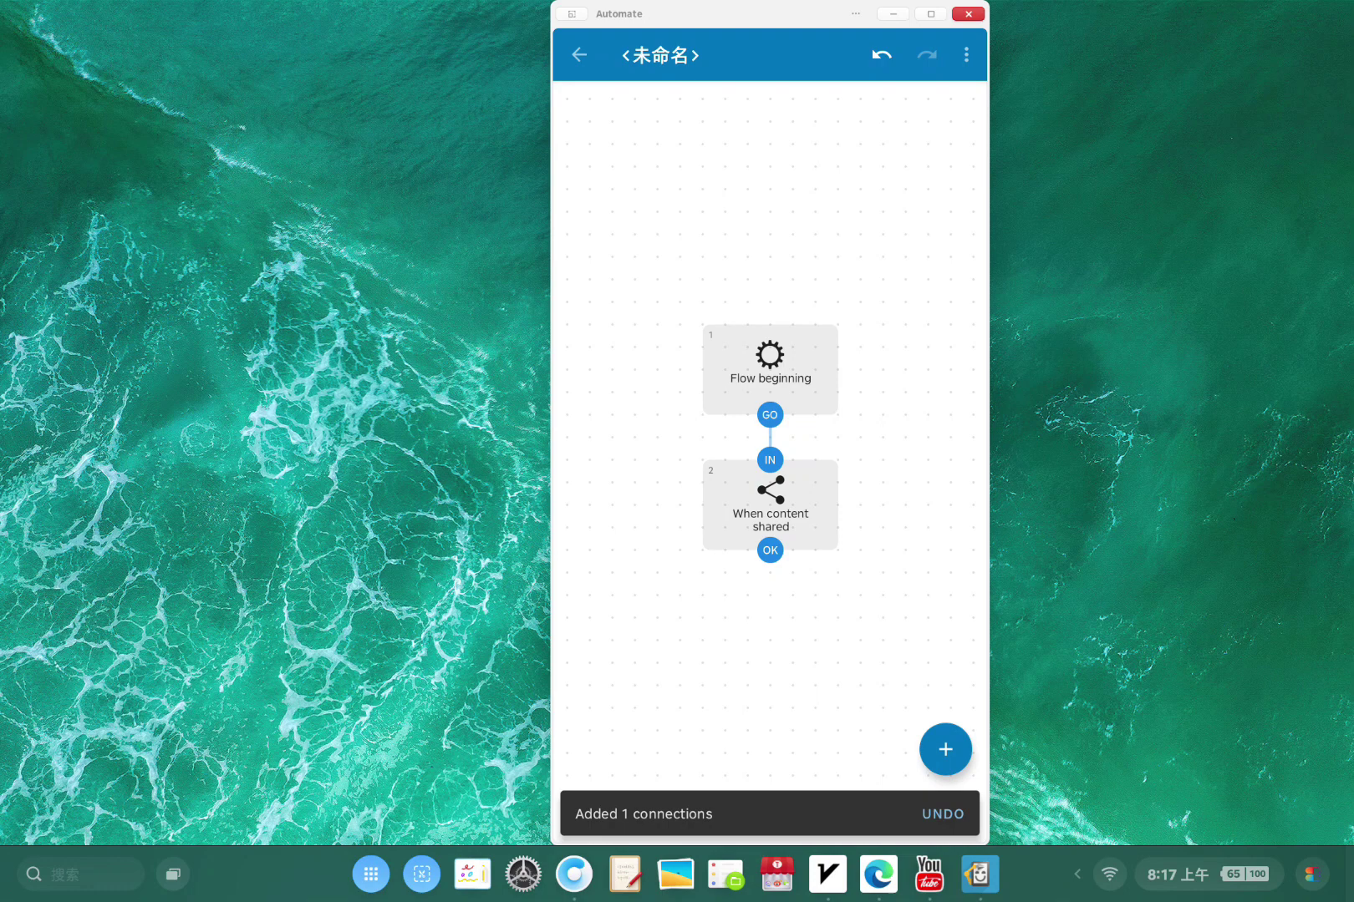
left_click(811, 510)
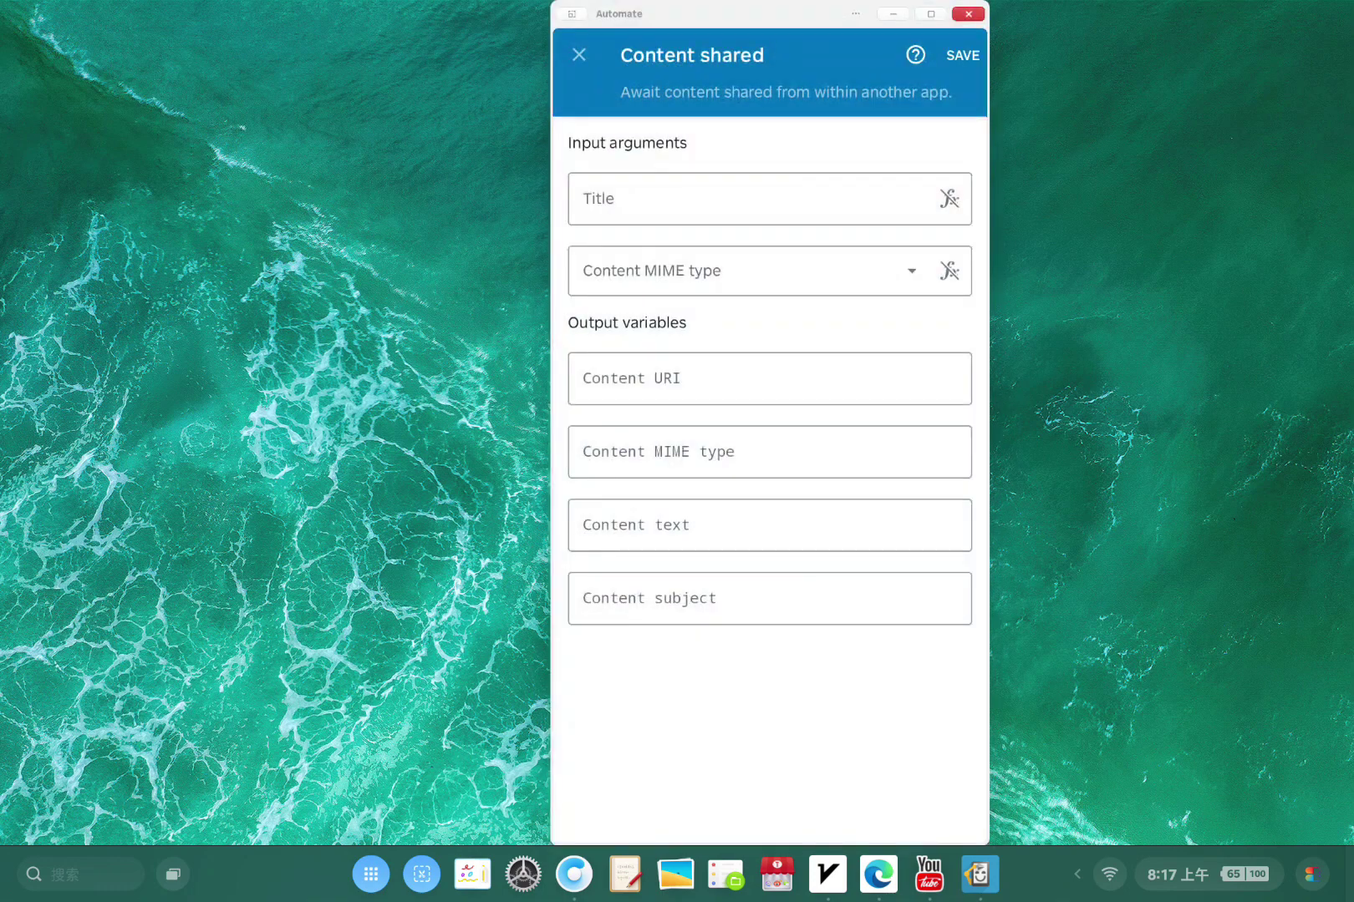
left_click(718, 526)
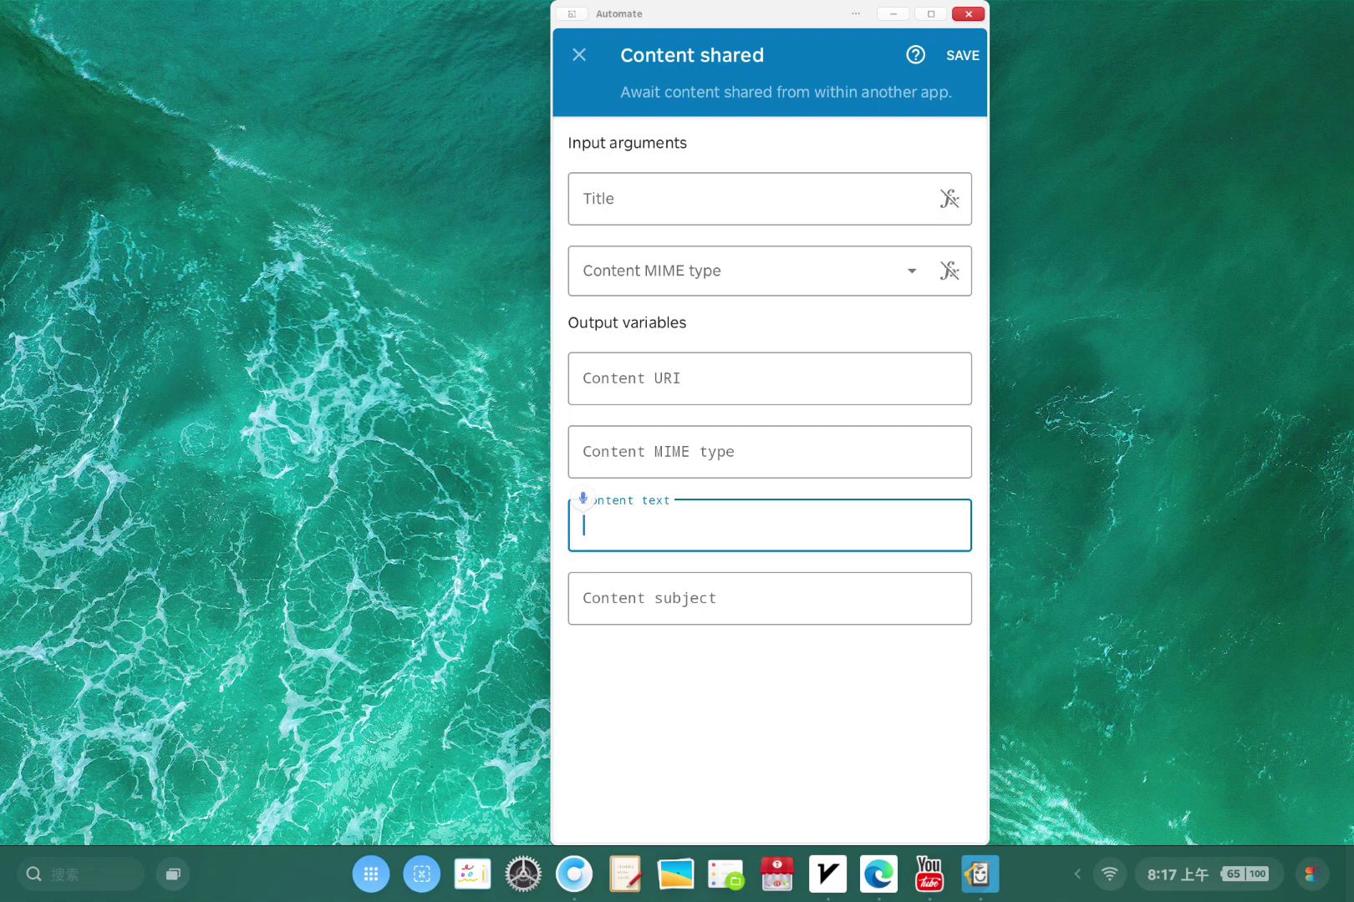
type("inputUrl")
left_click(746, 270)
left_click_drag(778, 559, 794, 350)
left_click(697, 647)
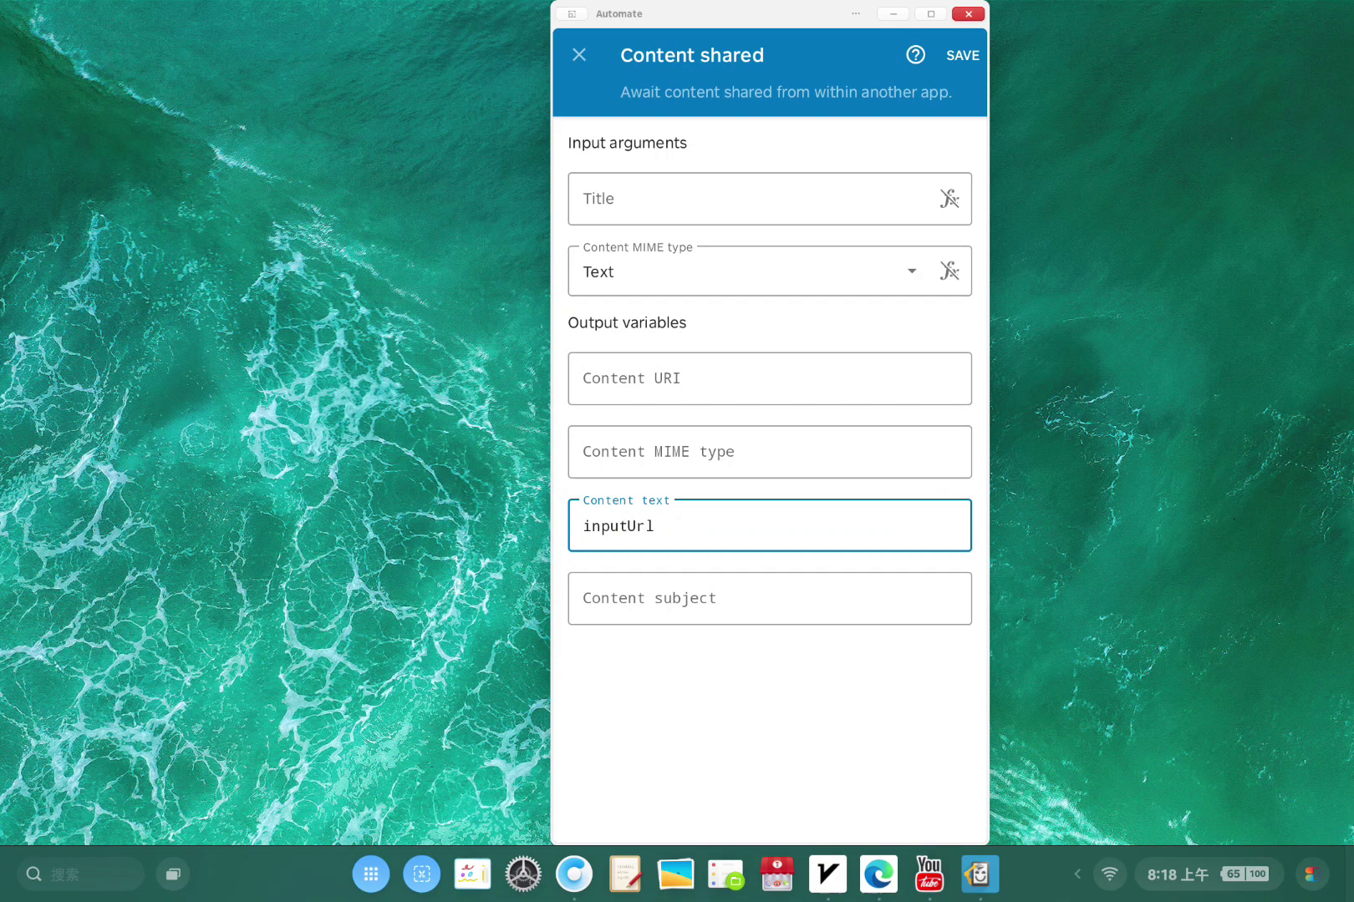
left_click(961, 55)
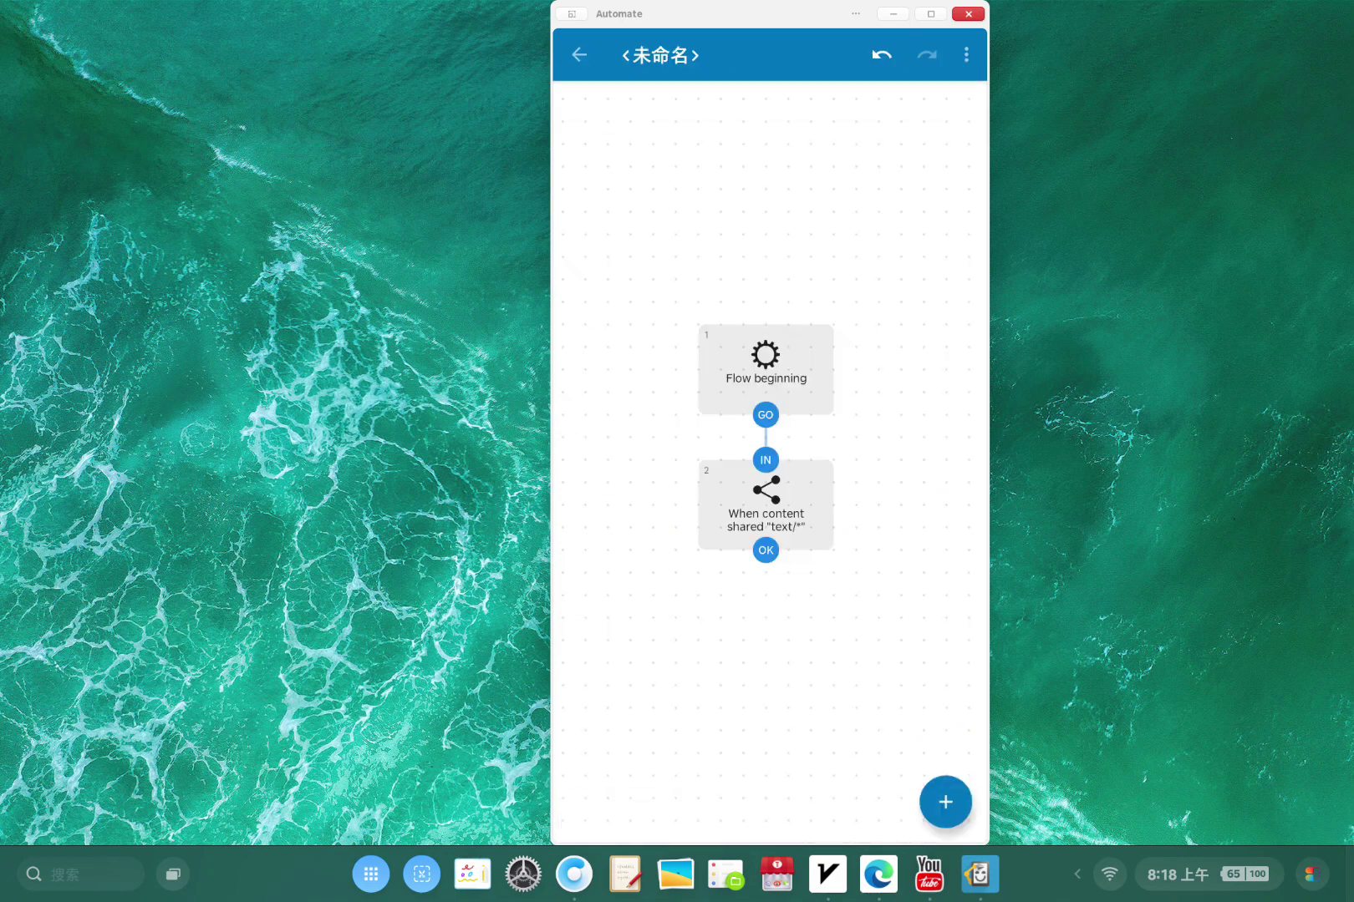
- Add an HTTP request block via an 'http' search and connect it after When content shared
left_click(945, 802)
key("BackSpace")
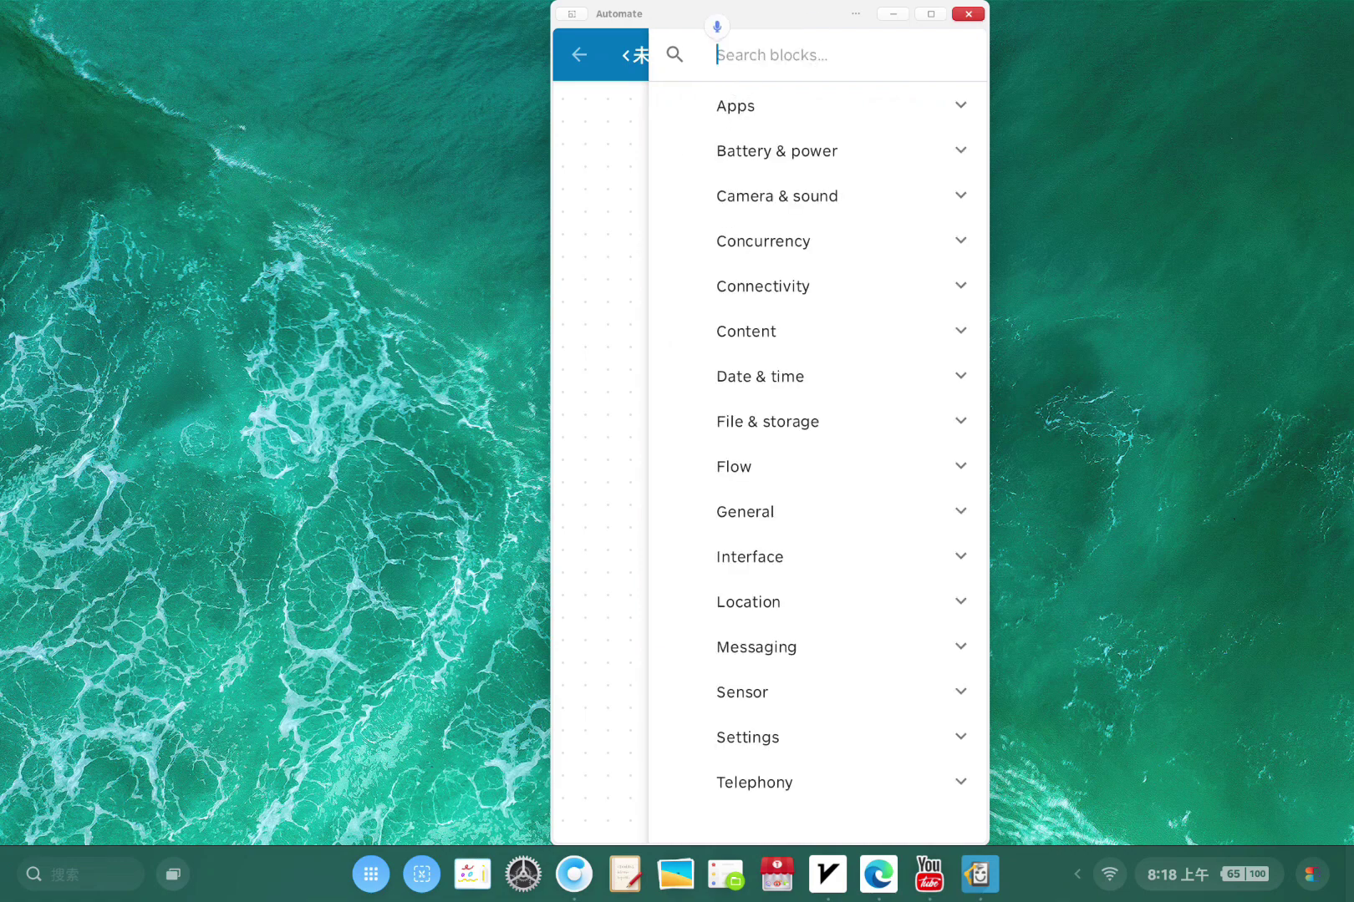
type("ht")
key("BackSpace")
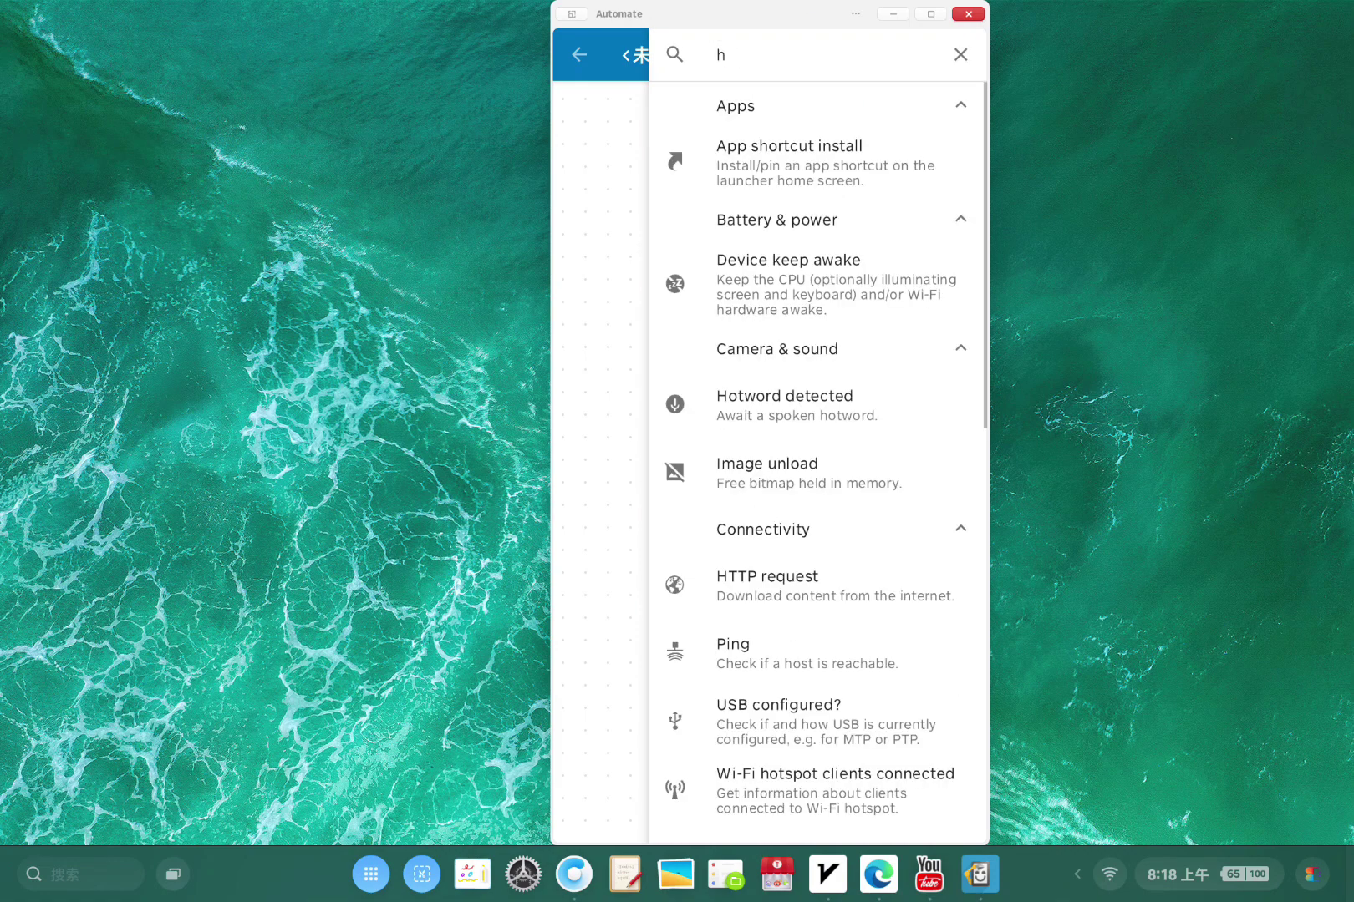
type("ttp")
left_click(830, 172)
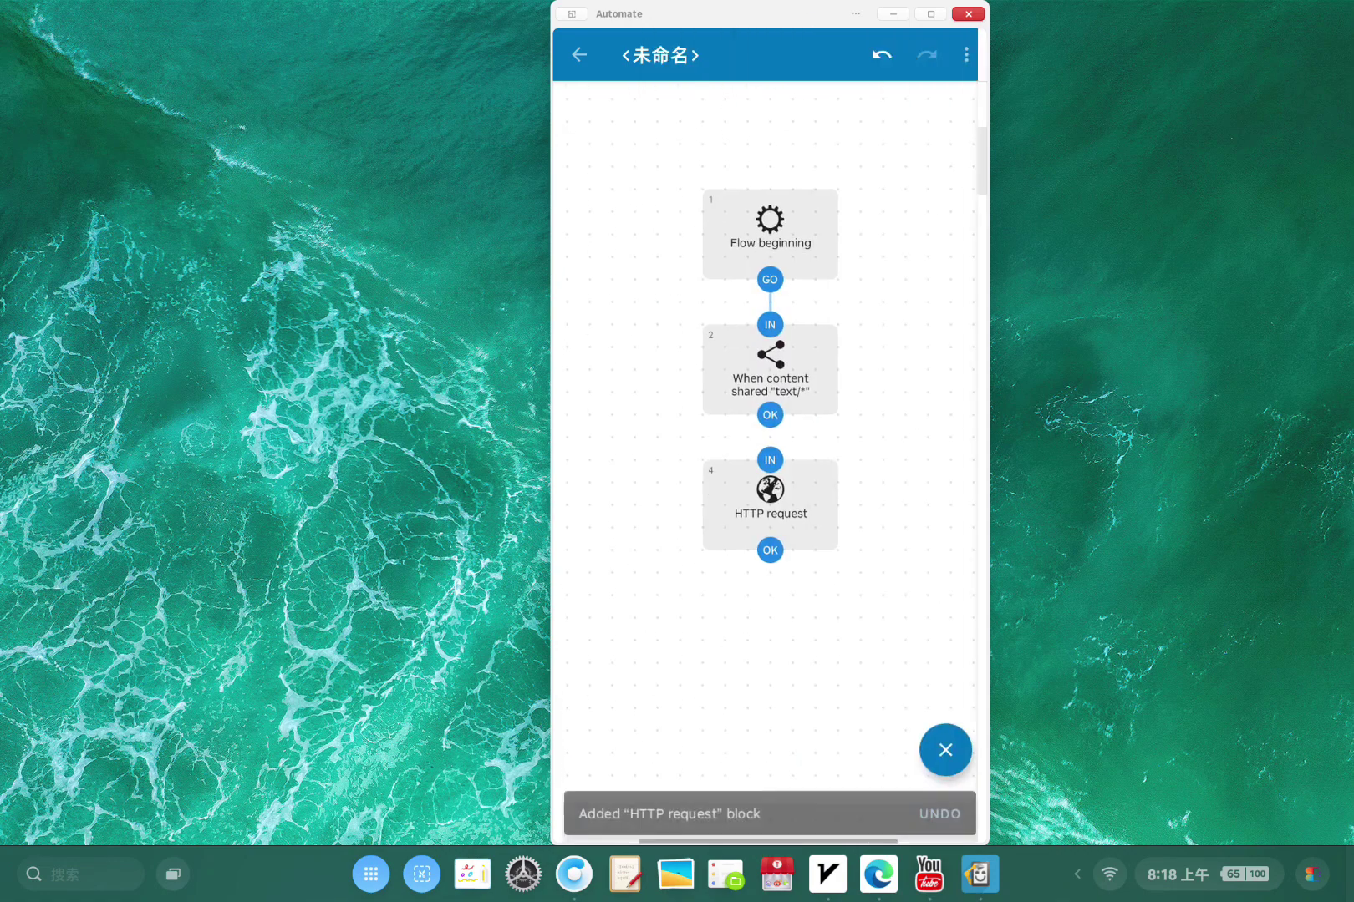
left_click(775, 449)
left_click(777, 505)
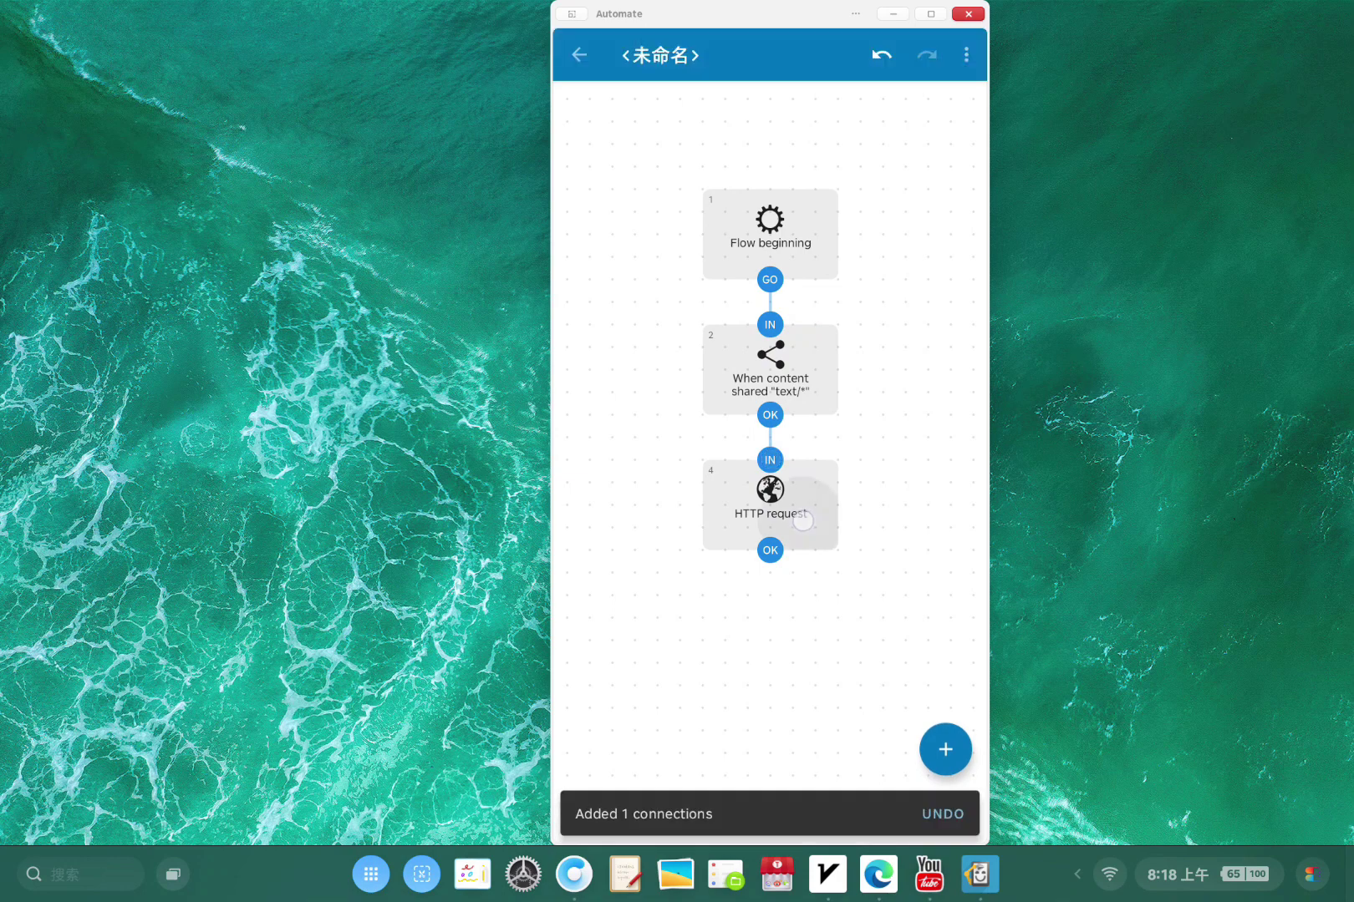
- Review Copilot's Songlink API example in Edge
left_click(574, 874)
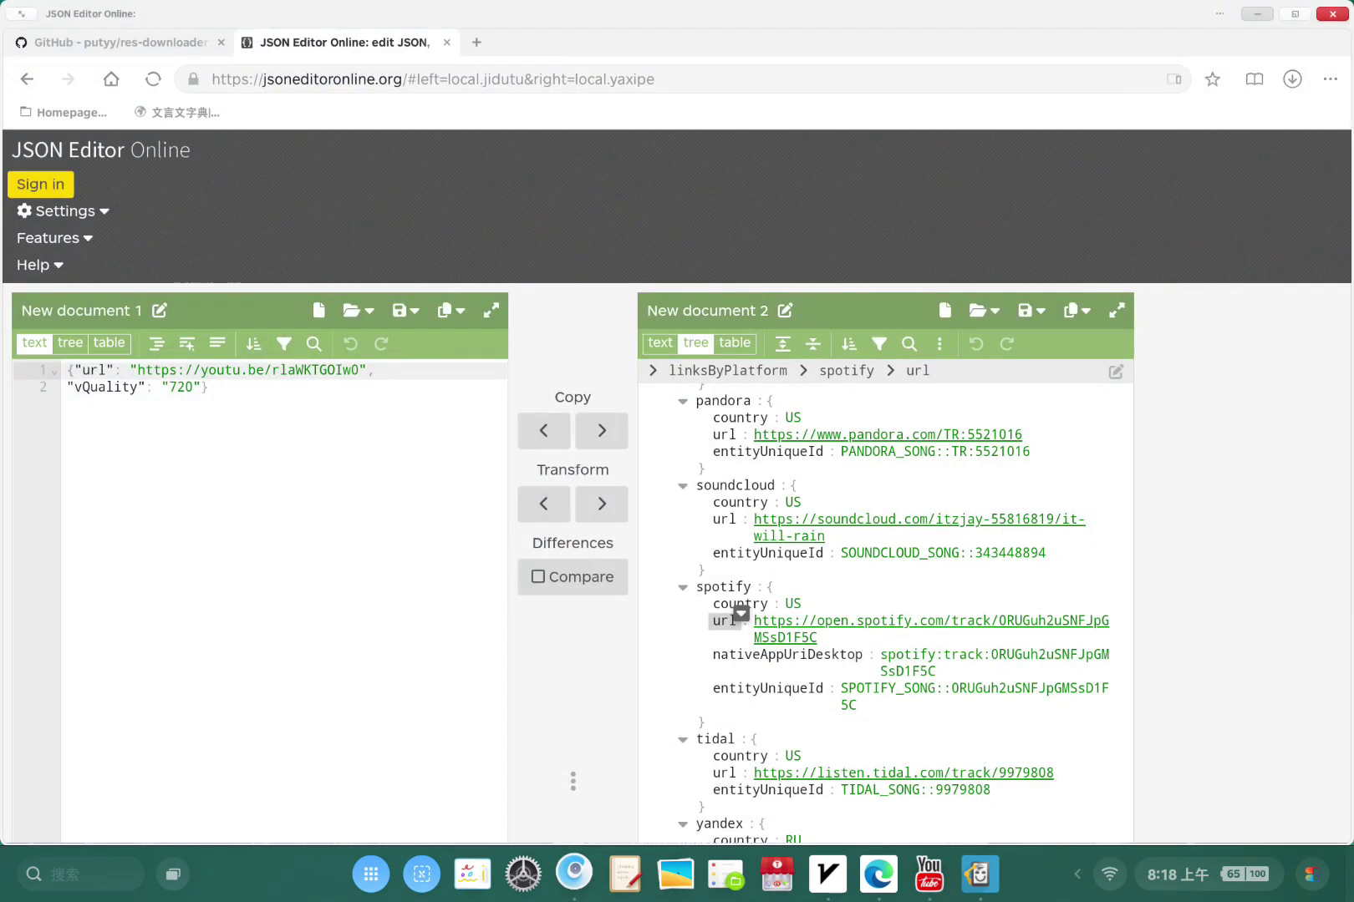
left_click(878, 875)
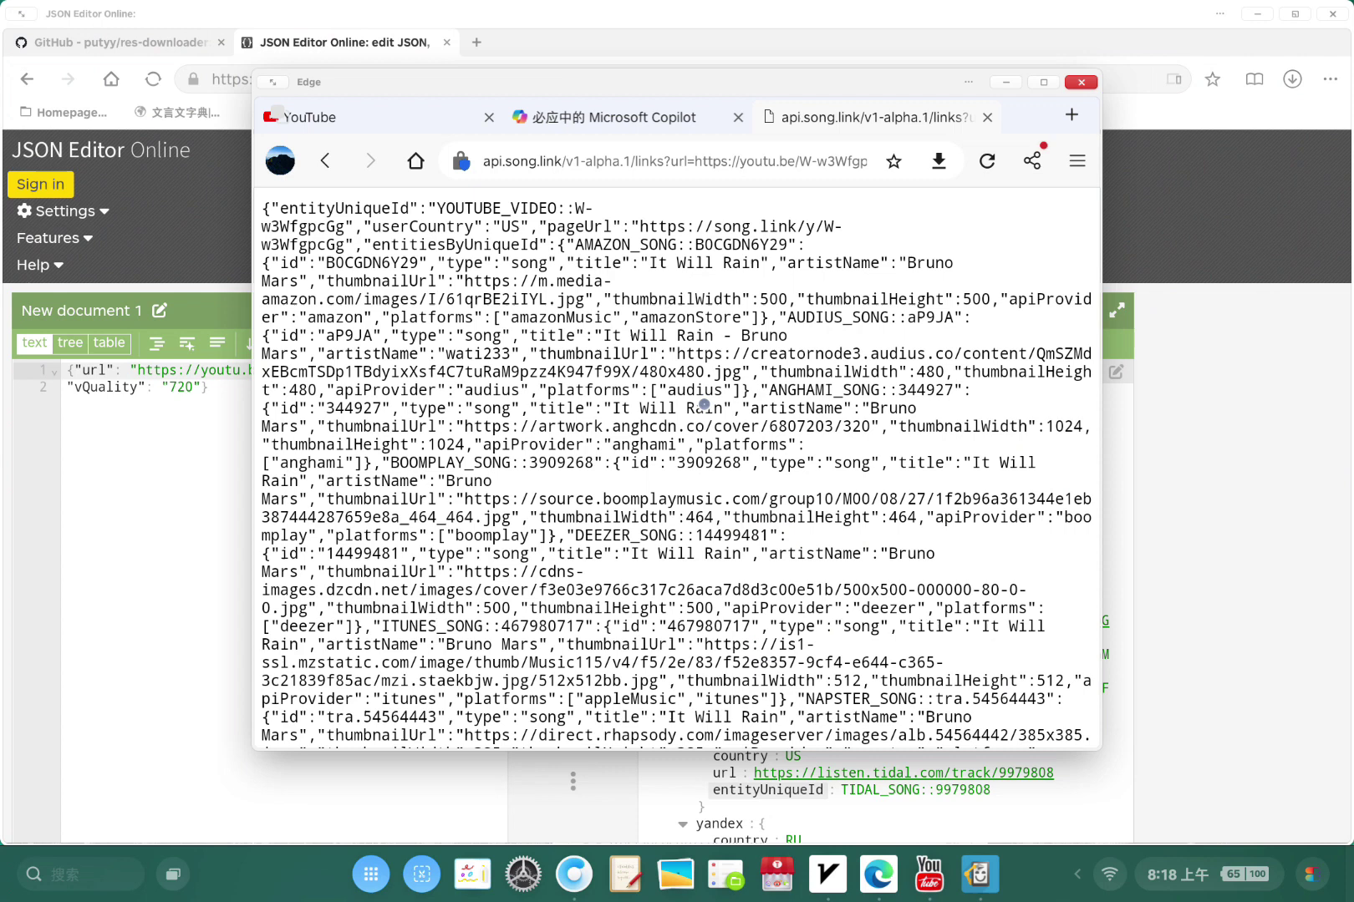
left_click(624, 125)
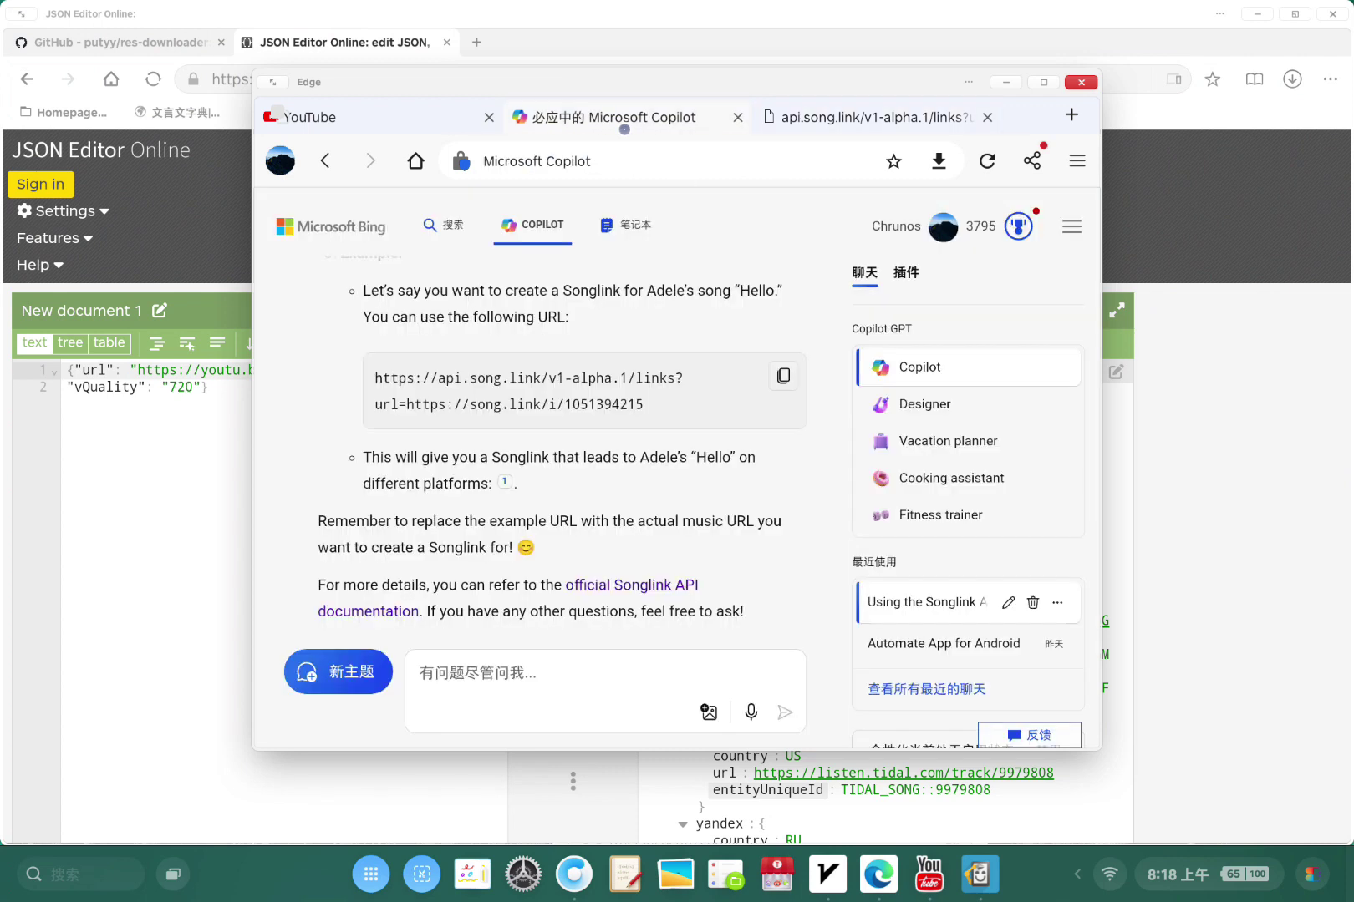
scroll(311, 577, "up", 5)
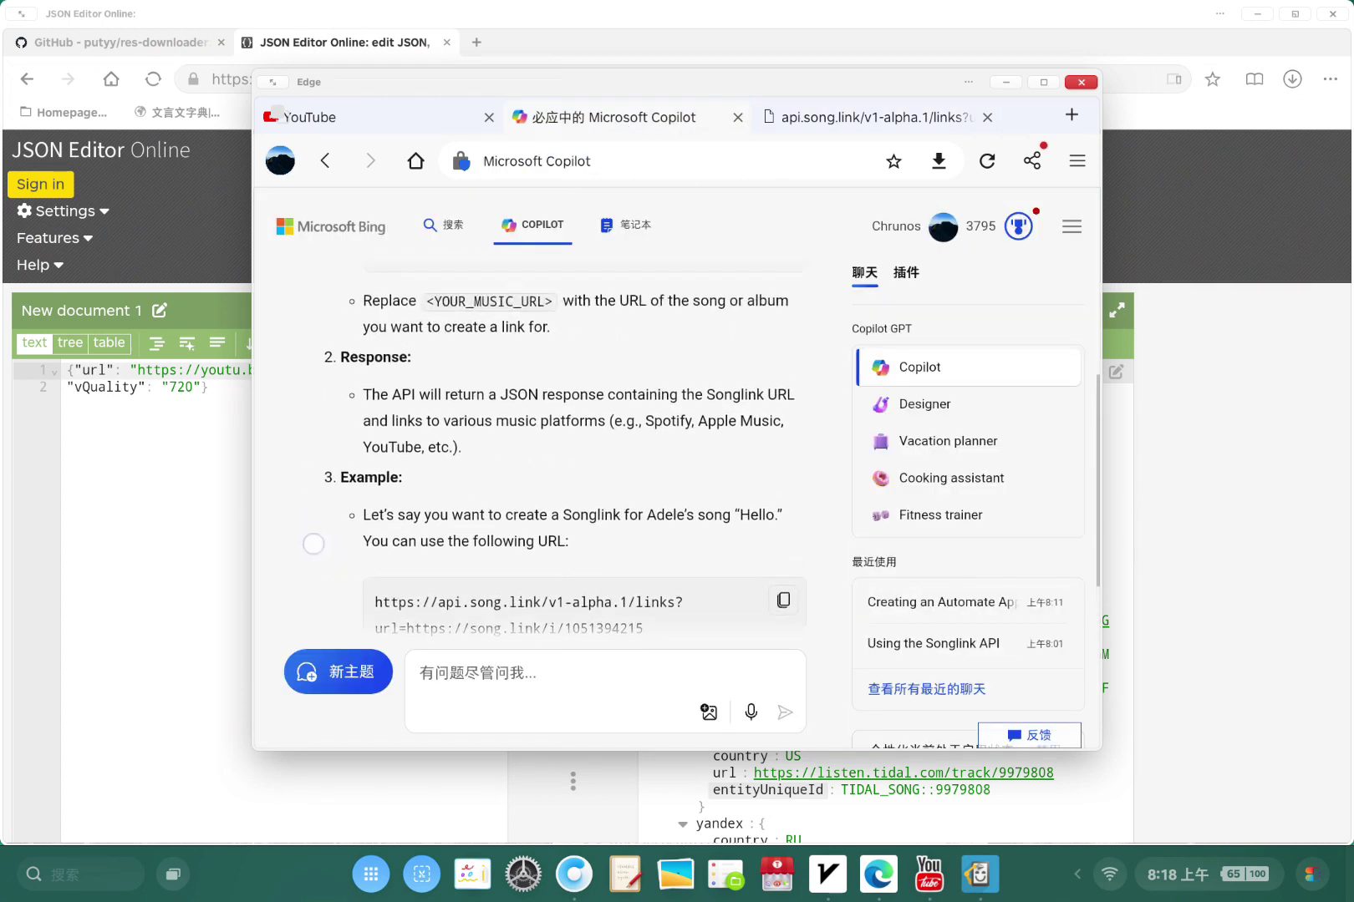
scroll(311, 577, "up", 5)
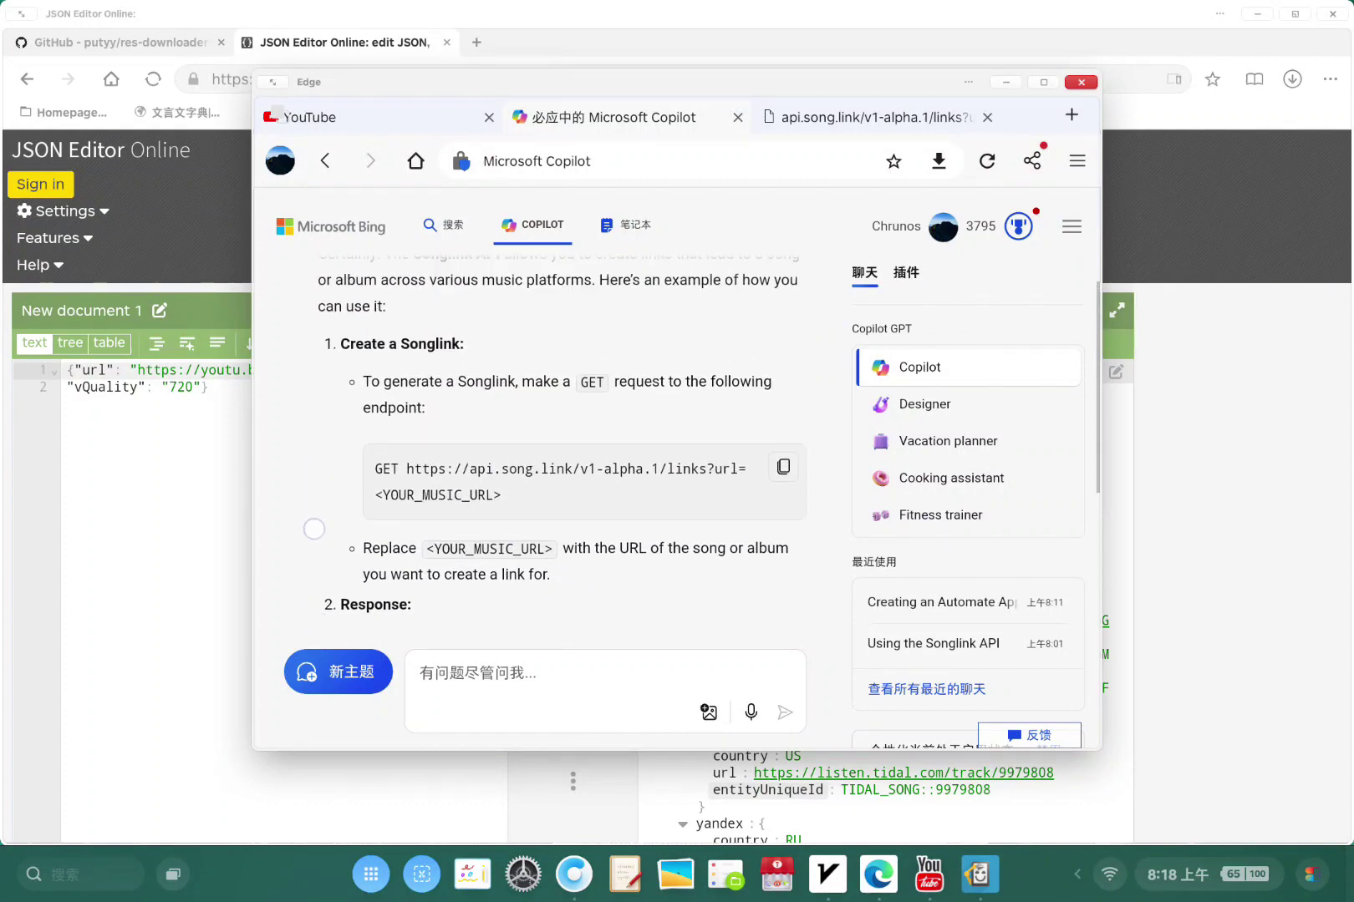
scroll(318, 552, "up", 2)
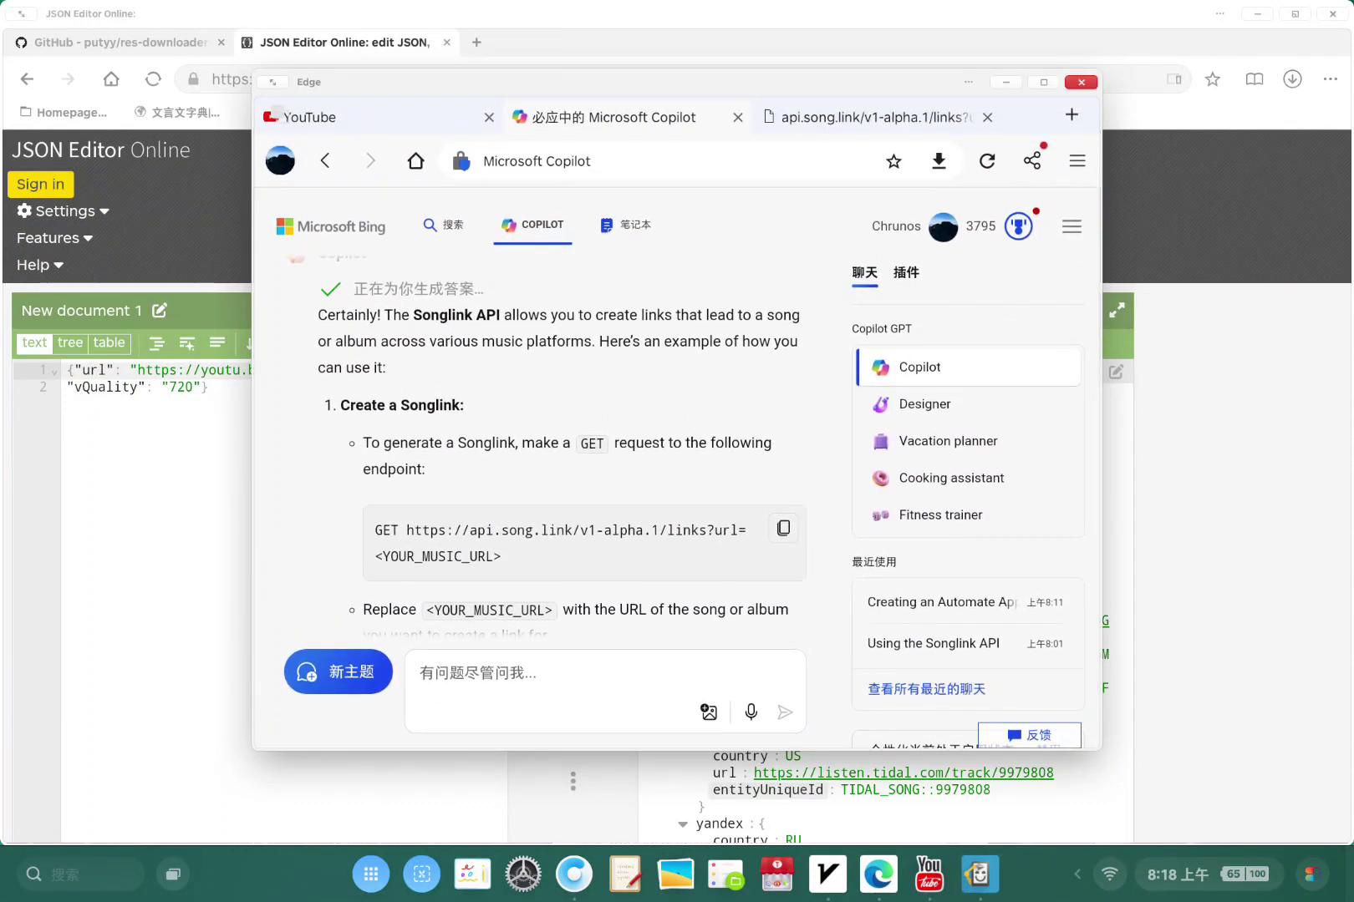
- Copy the full api.song.link request URL from the address bar
left_click(852, 125)
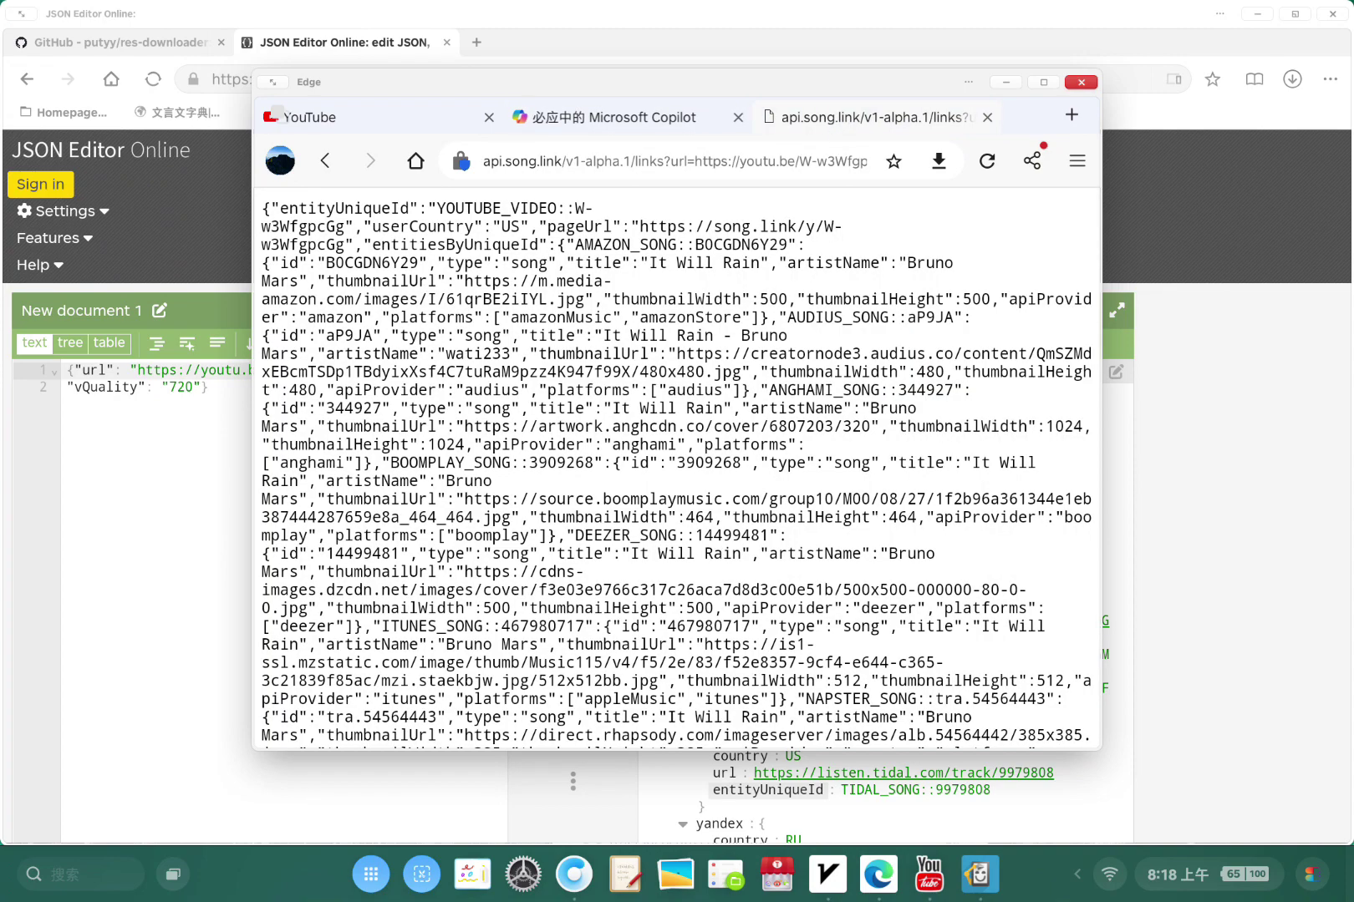
left_click(692, 160)
key("ctrl+a")
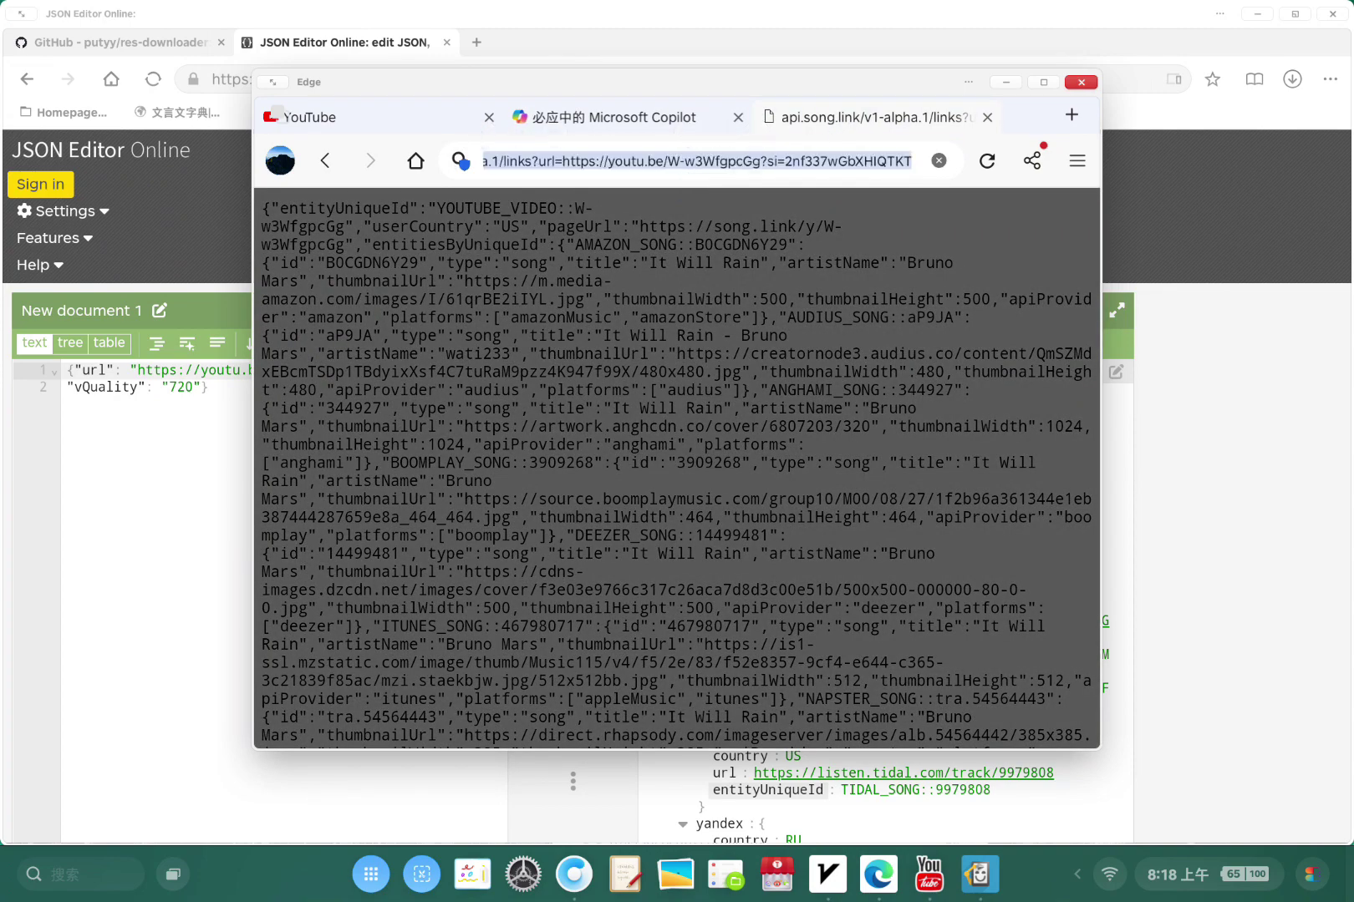
key("ctrl+c")
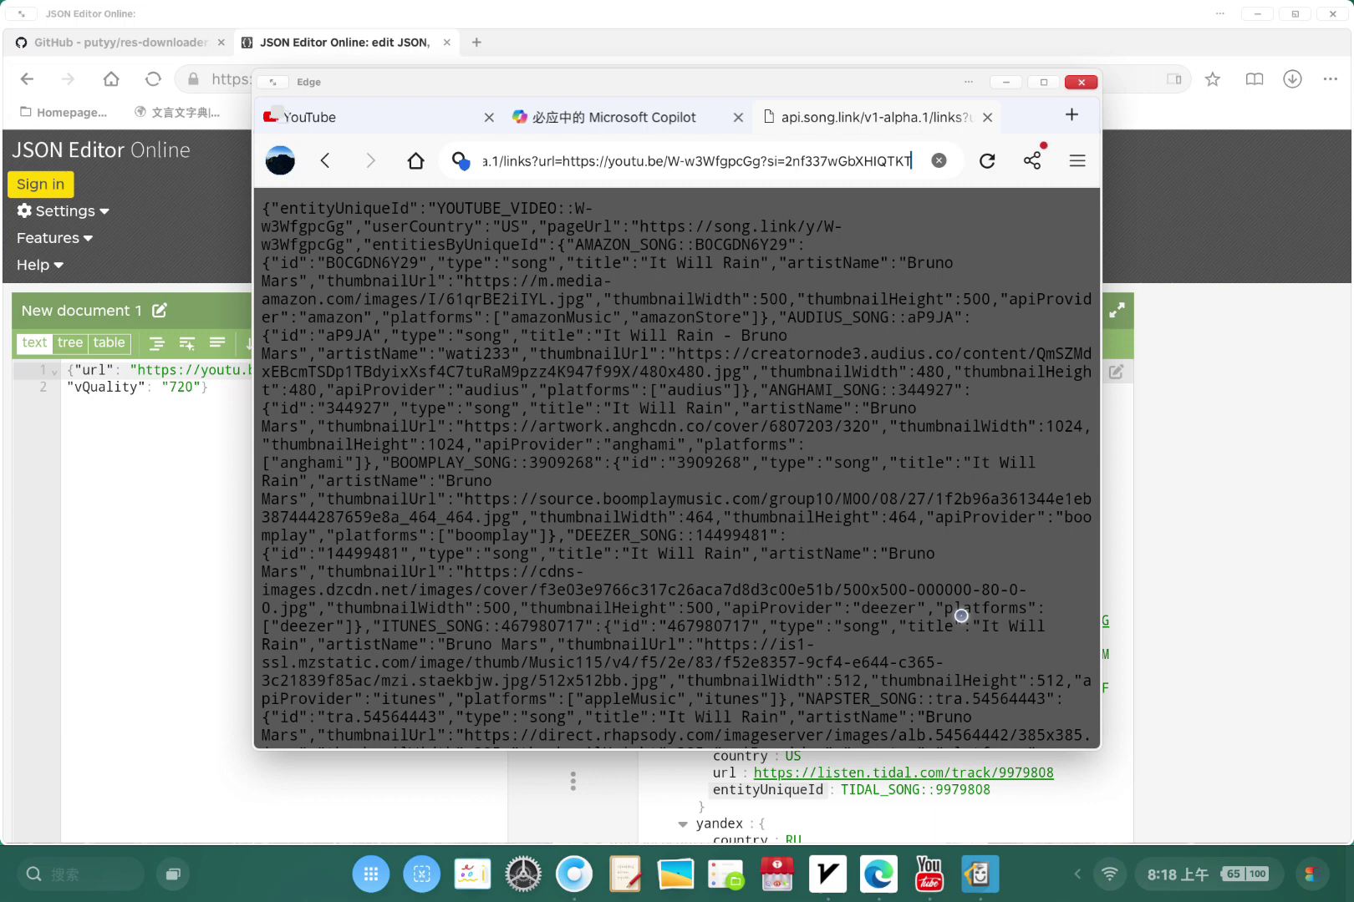
- Set Request URL to the api.song.link links endpoint ending 'url=', followed by the inputUrl variable
left_click(982, 873)
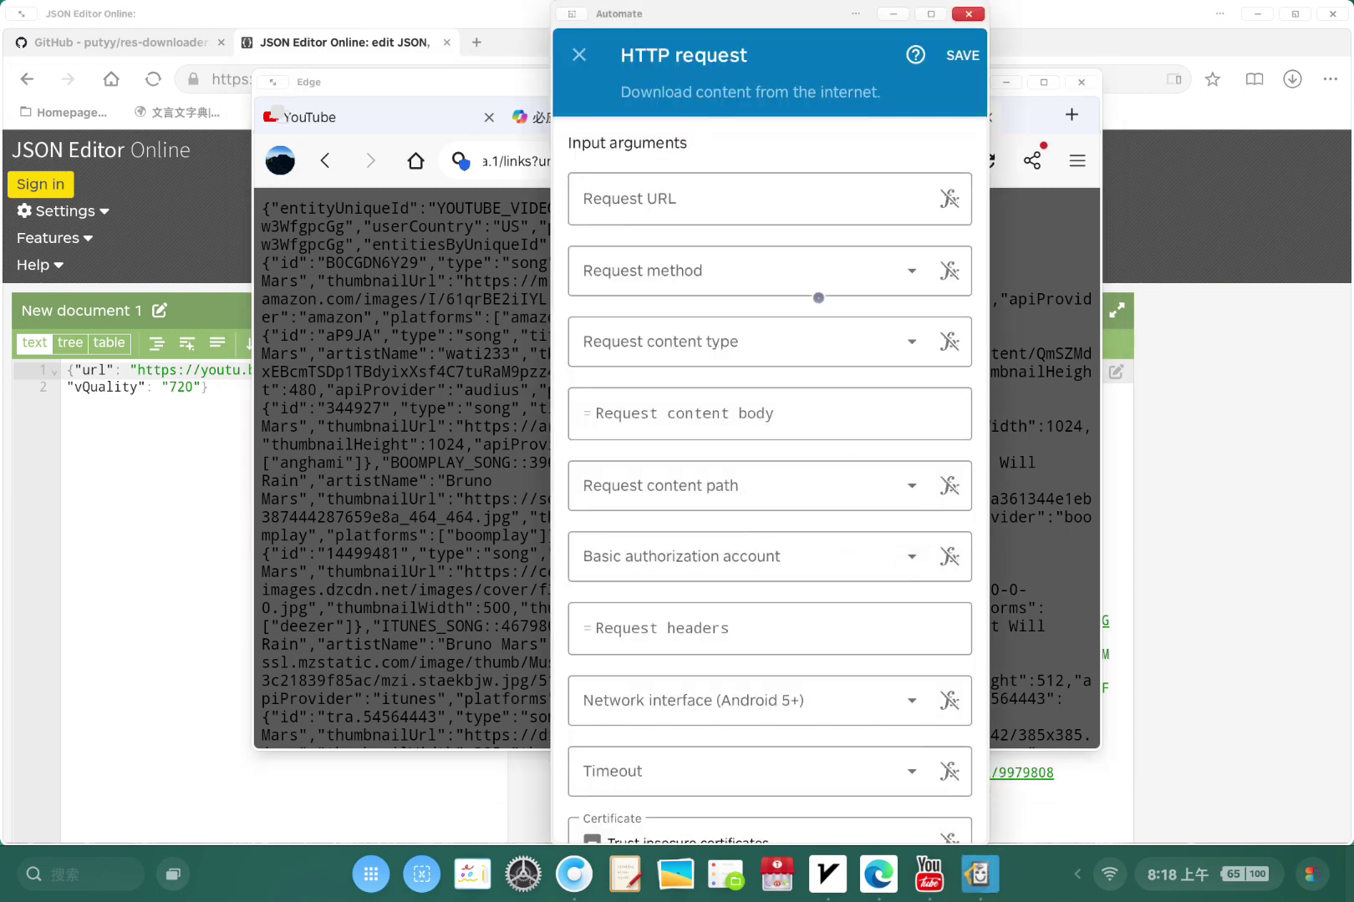
left_click(767, 184)
key("ctrl+v")
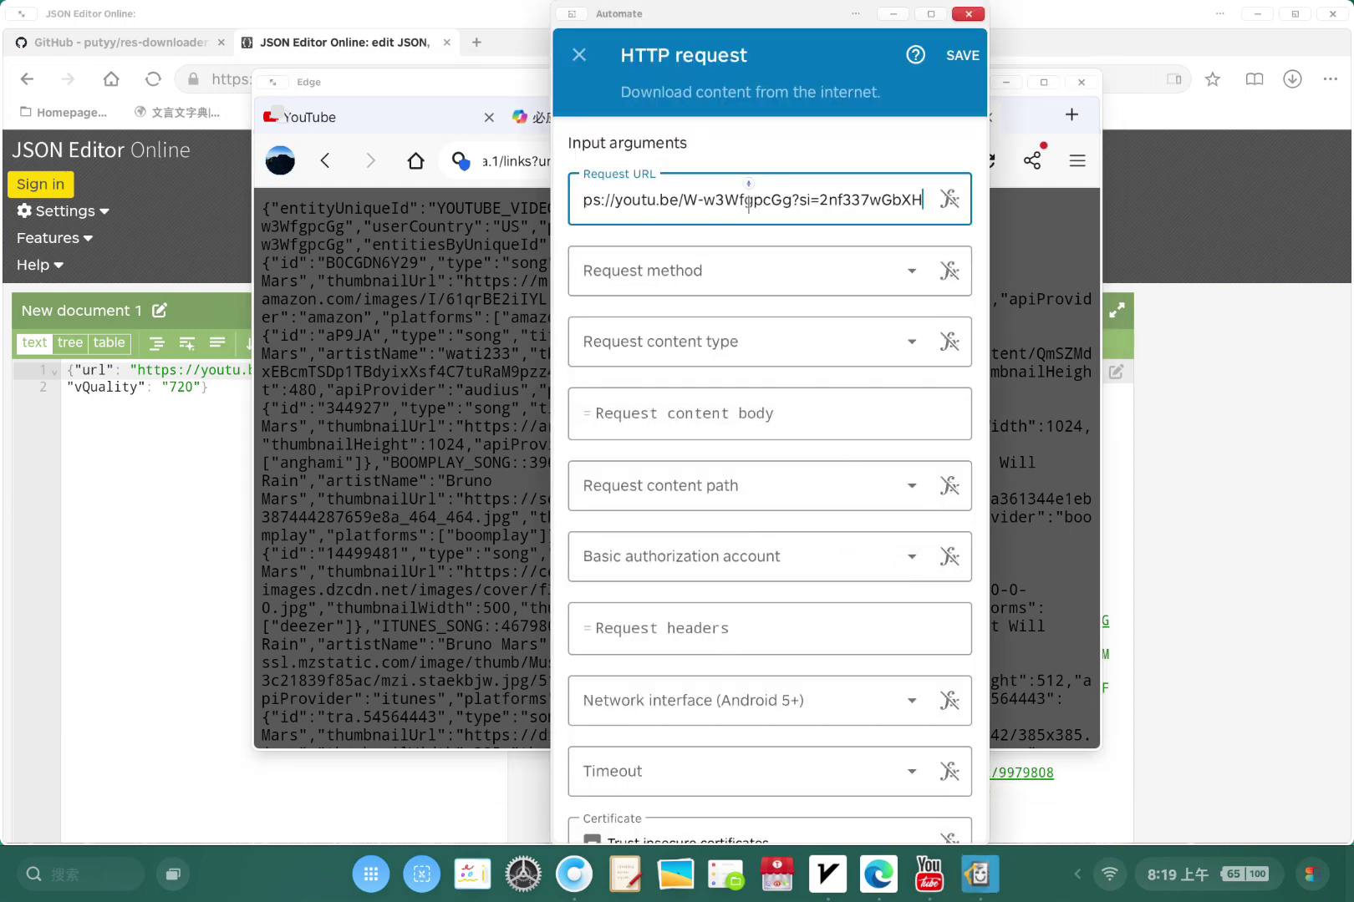
key("BackSpace")
key("BackSpace")
key("BackSpace")
key("BackSpace")
key("BackSpace")
key("BackSpace")
key("BackSpace")
key("BackSpace")
key("BackSpace")
key("BackSpace")
key("BackSpace")
key("BackSpace")
key("BackSpace")
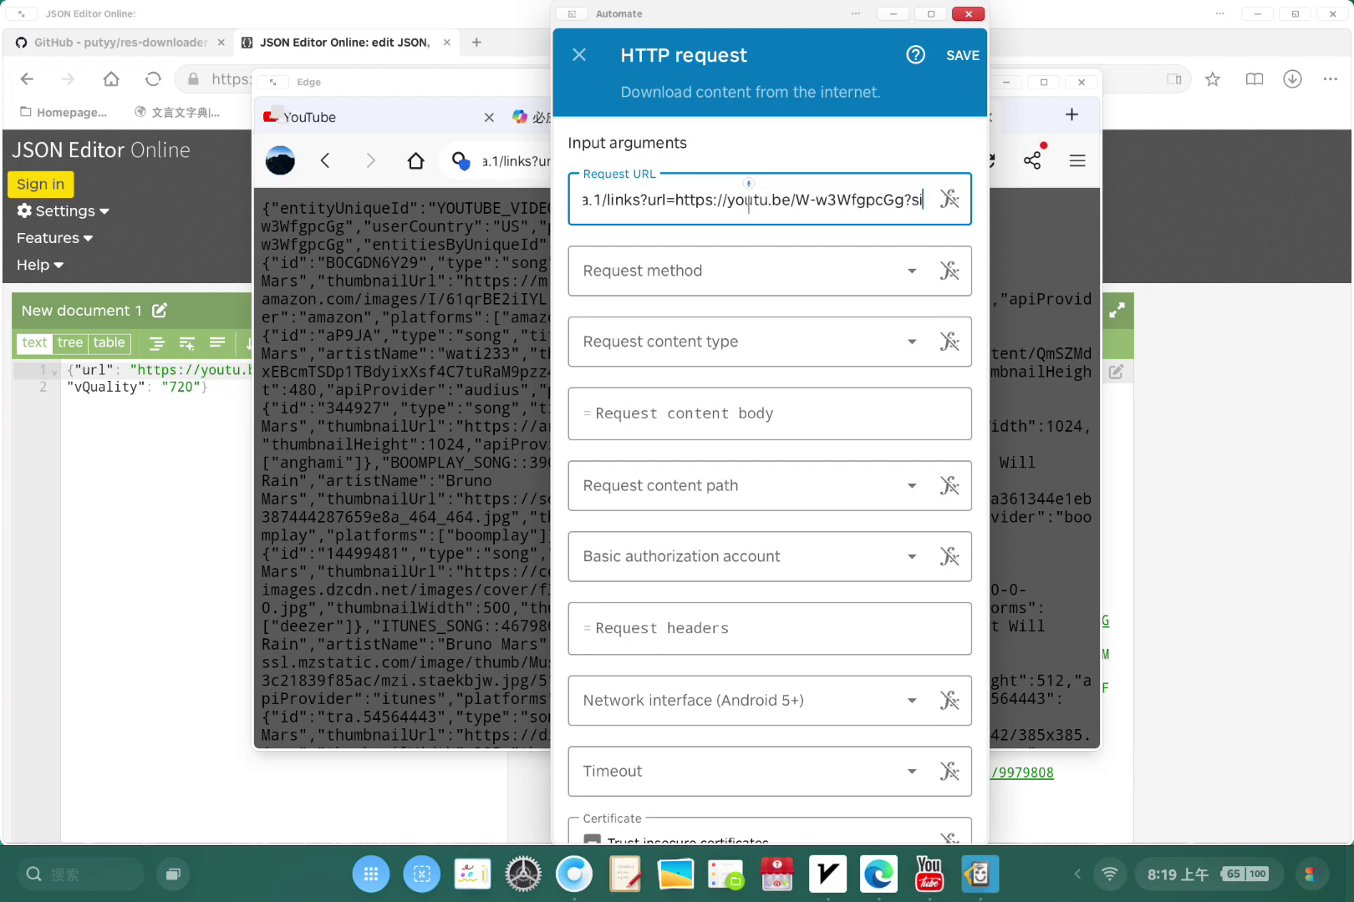
key("BackSpace")
key("BackSpace")
key("BackSpace")
key("BackSpace")
key("BackSpace")
key("BackSpace")
key("BackSpace")
key("BackSpace")
key("BackSpace")
key("BackSpace")
key("BackSpace")
key("BackSpace")
key("BackSpace")
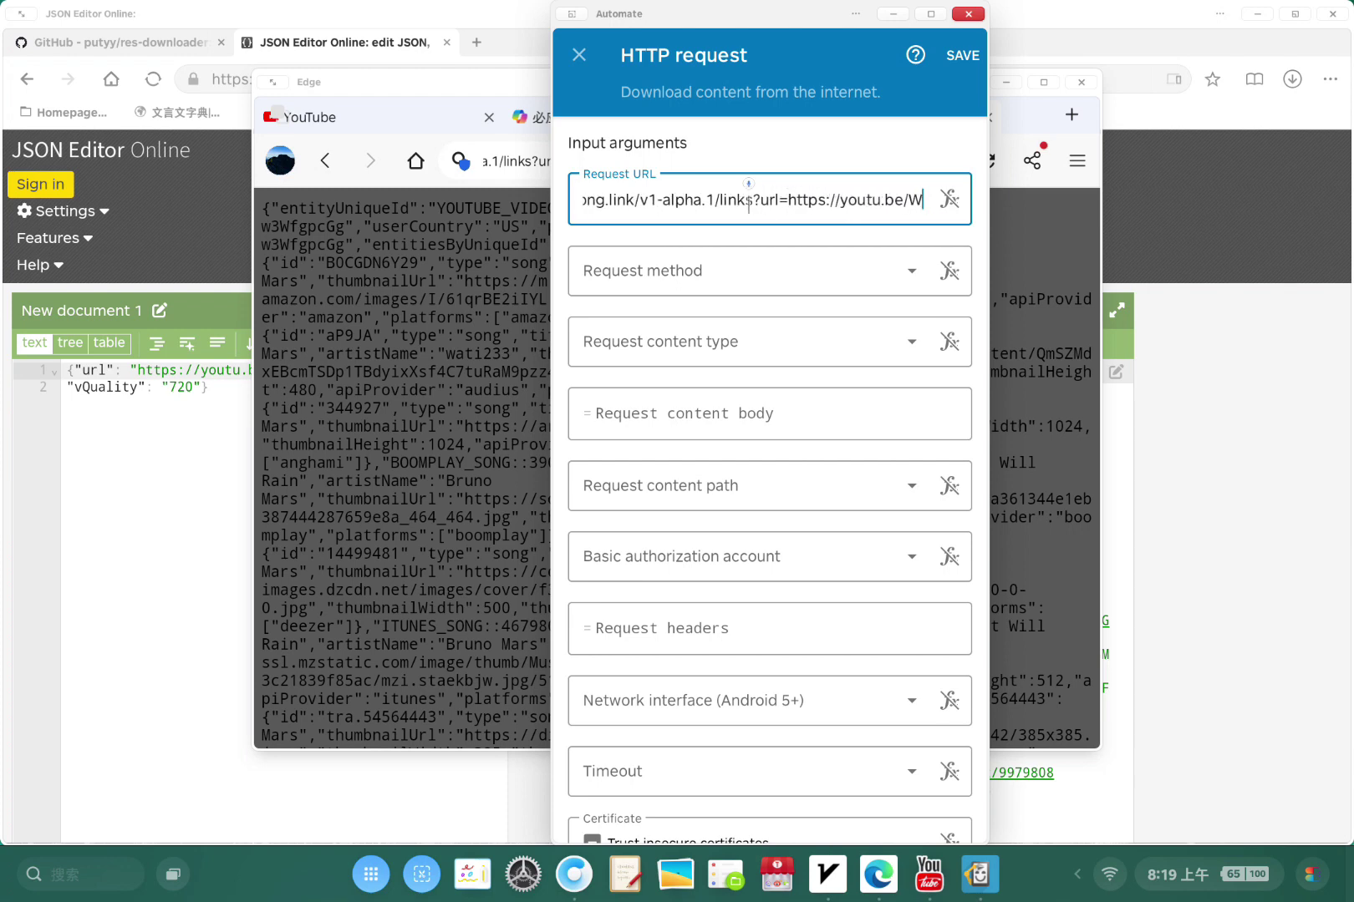
key("BackSpace")
key("BackSpace")
key("BackSpace")
key("BackSpace")
key("BackSpace")
key("BackSpace")
key("BackSpace")
key("BackSpace")
key("BackSpace")
key("BackSpace")
key("BackSpace")
key("BackSpace")
key("BackSpace")
key("BackSpace")
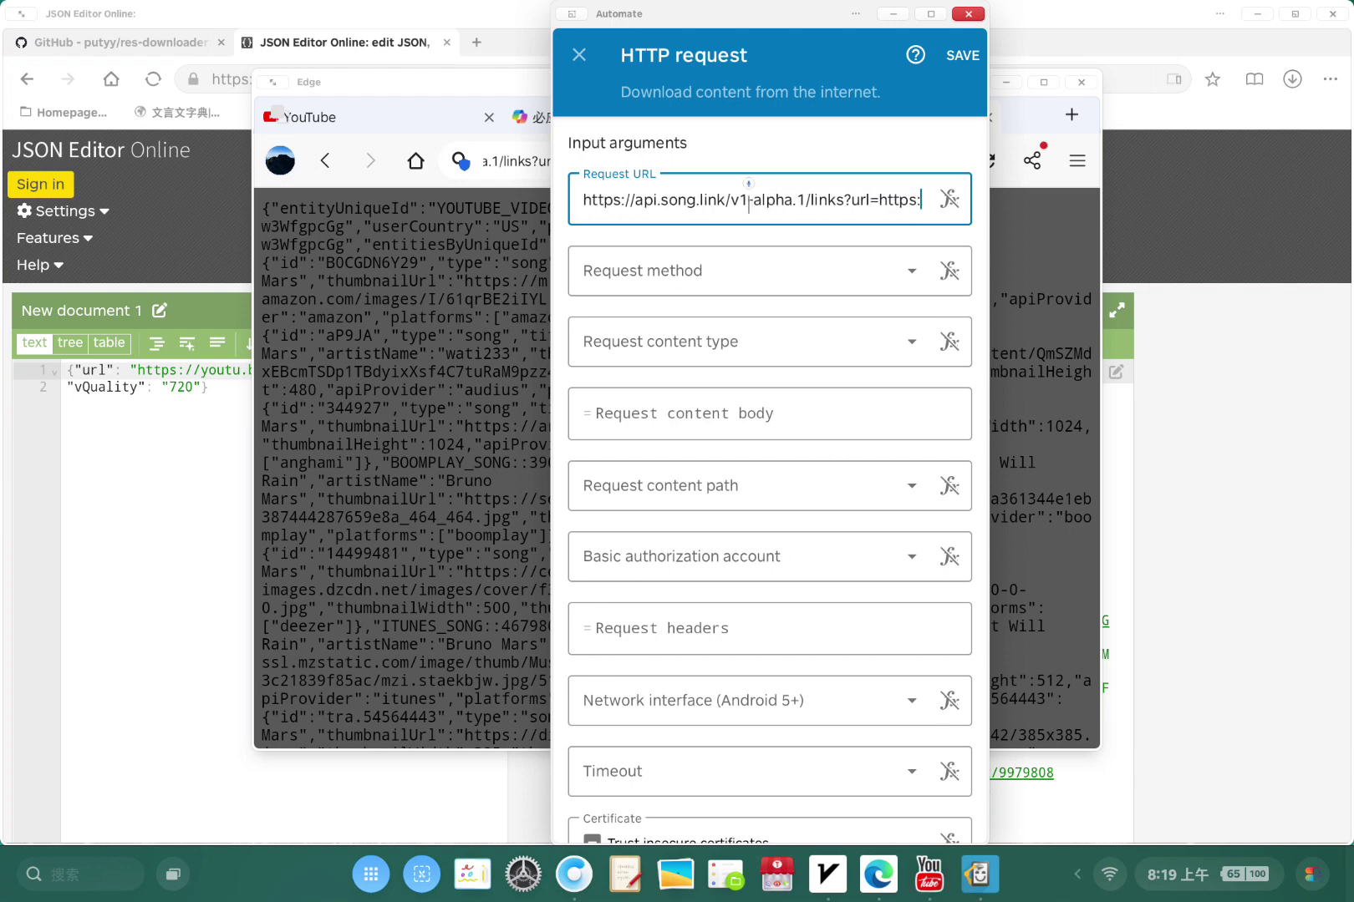
left_click(949, 199)
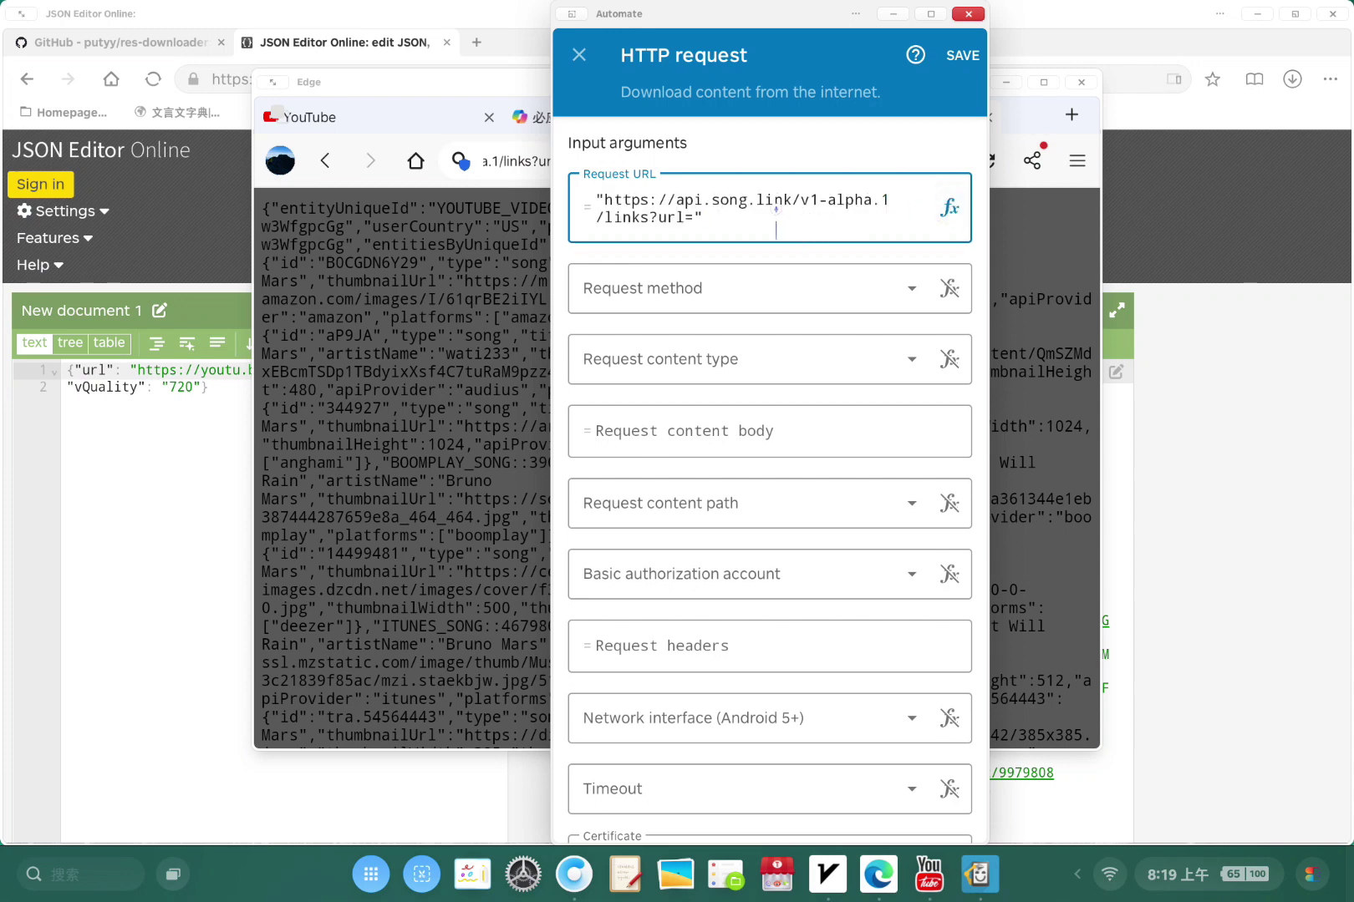
type("inp")
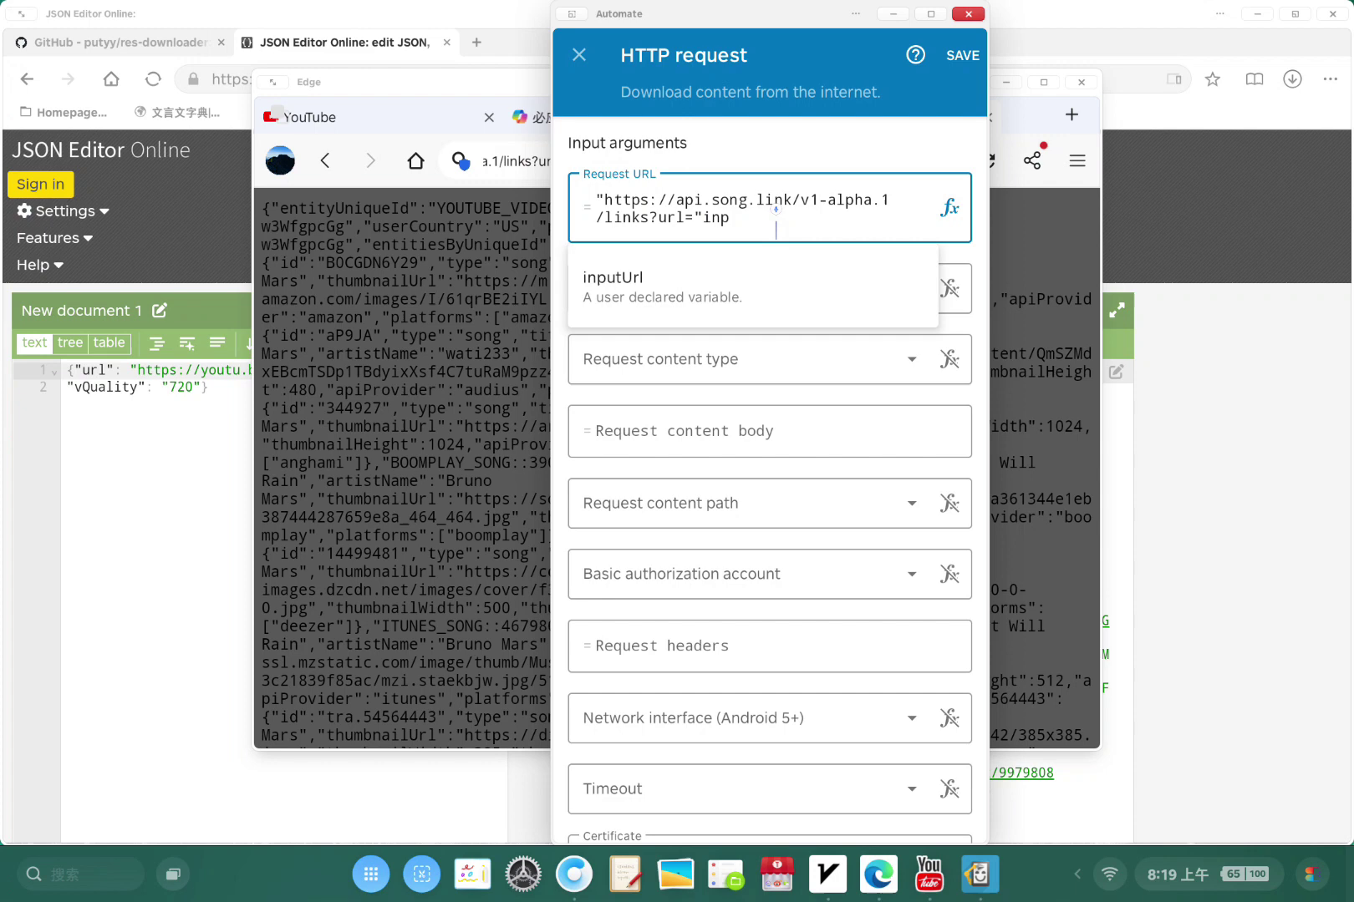
left_click(704, 280)
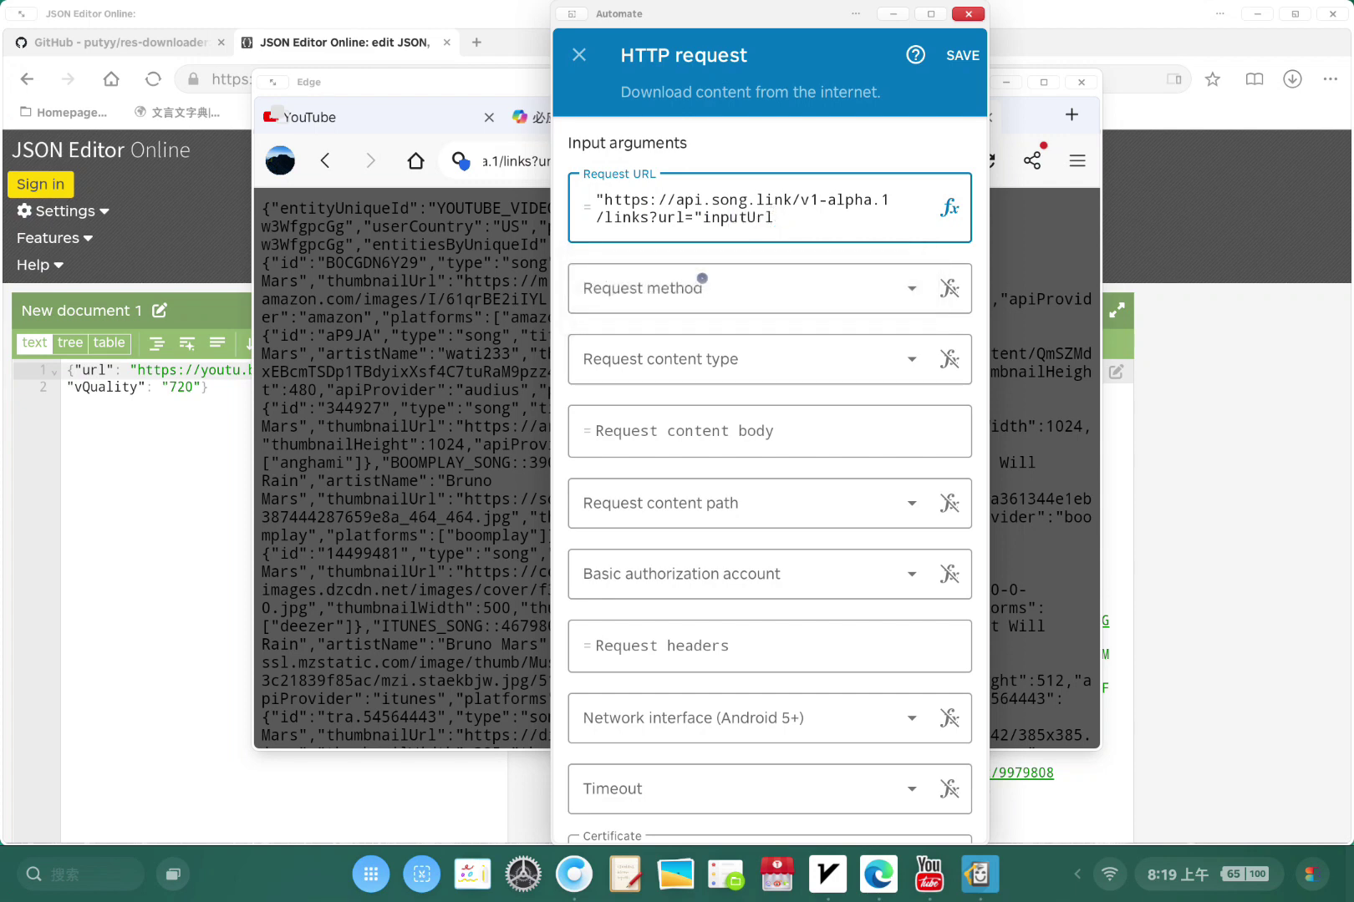
- Set the request method to GET, leaving Timeout unset
left_click(733, 295)
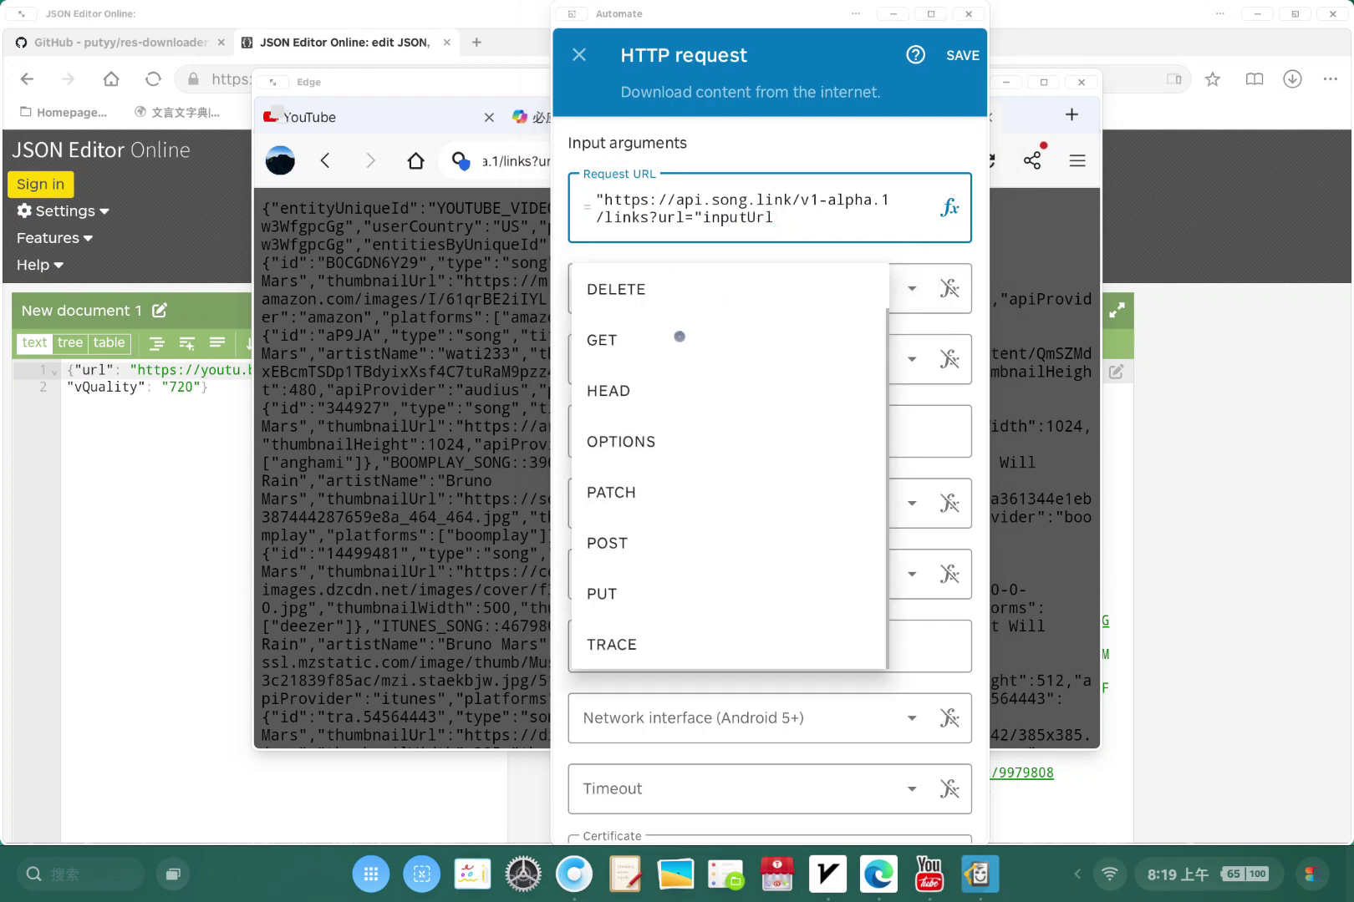
left_click(672, 340)
scroll(795, 485, "down", 5)
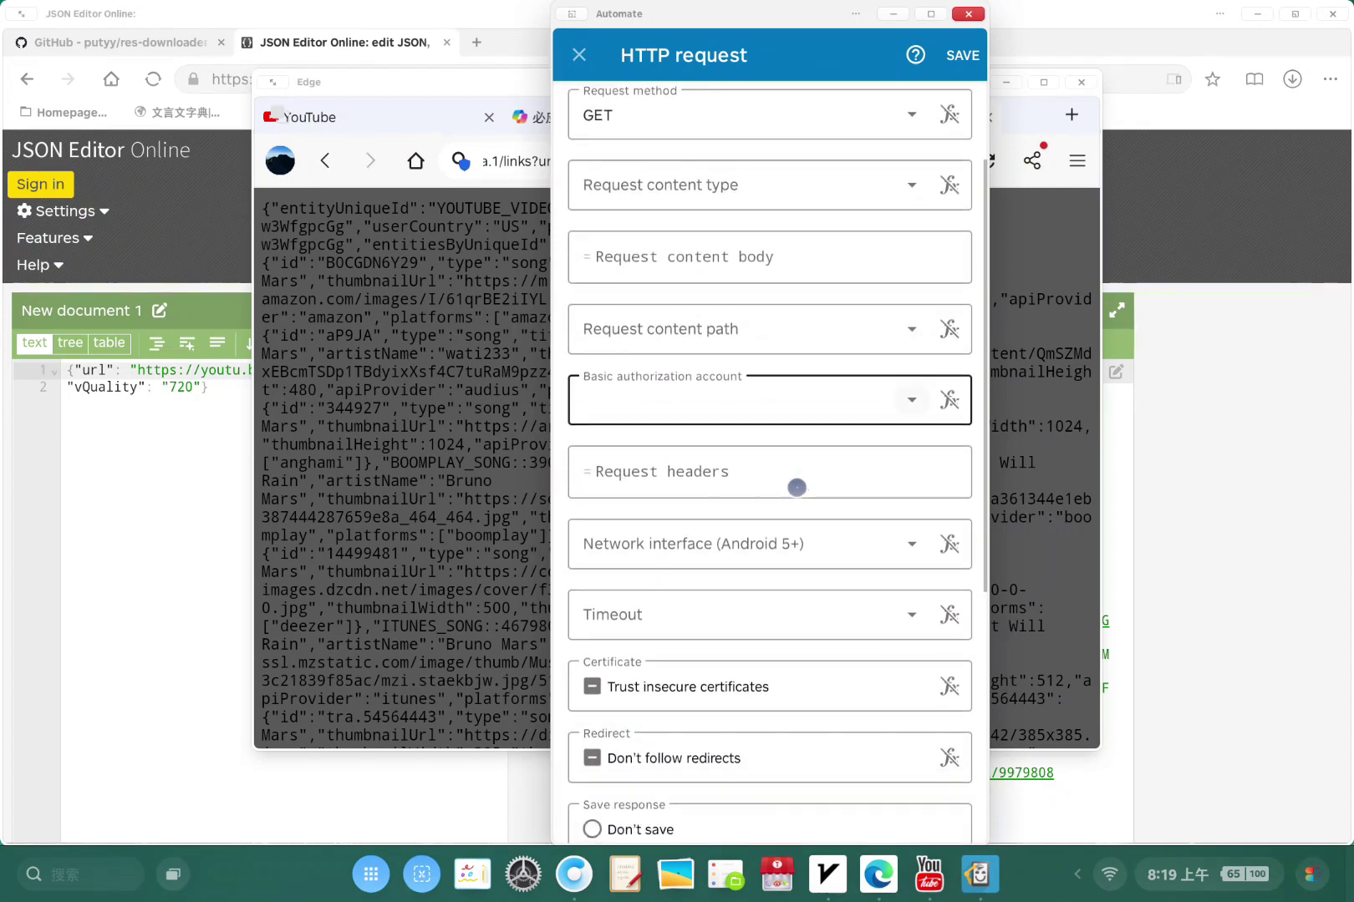
scroll(796, 487, "down", 4)
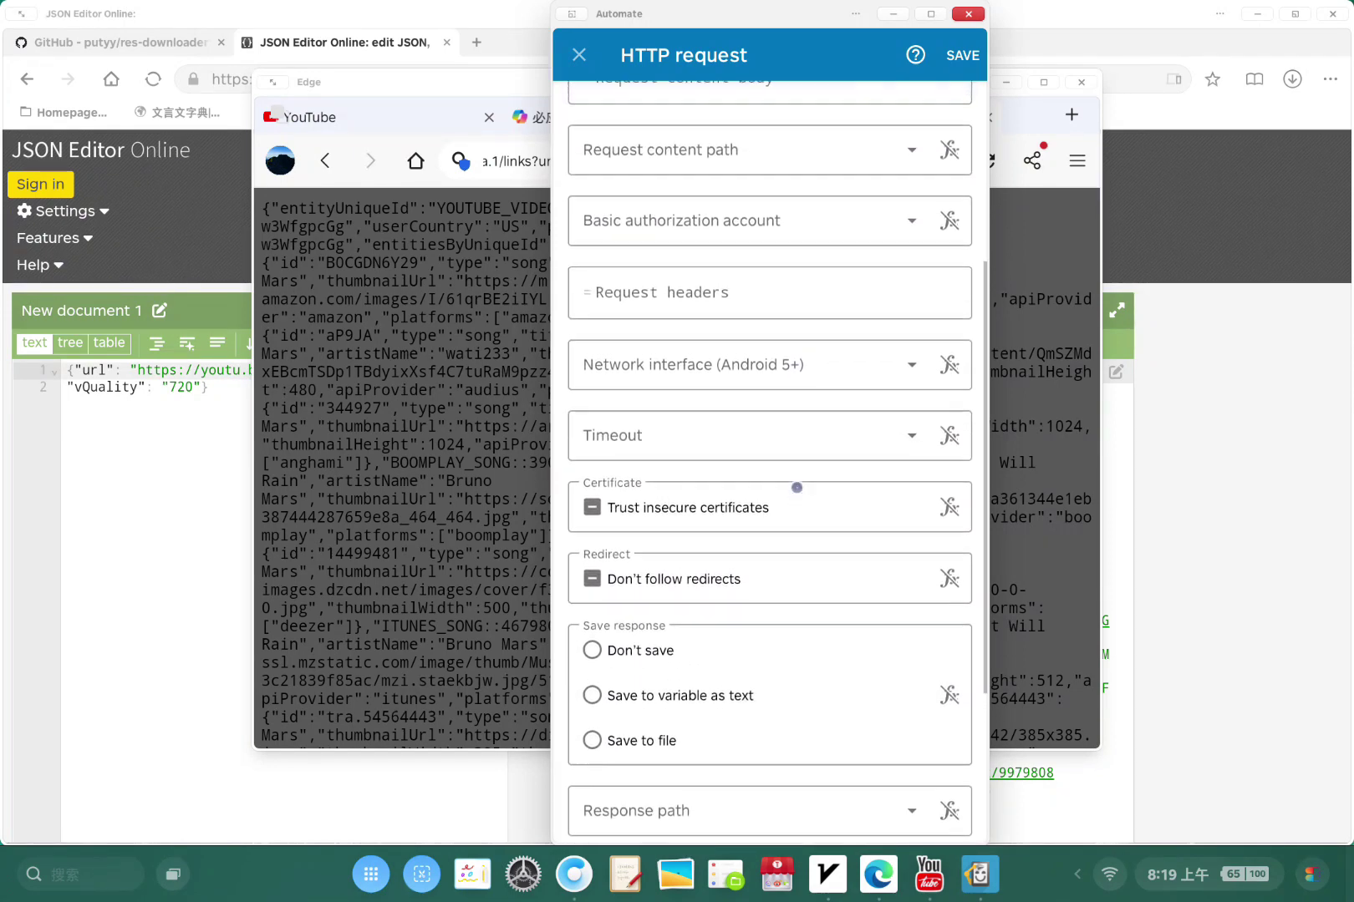
scroll(796, 487, "up", 2)
left_click(796, 487)
scroll(796, 487, "up", 1)
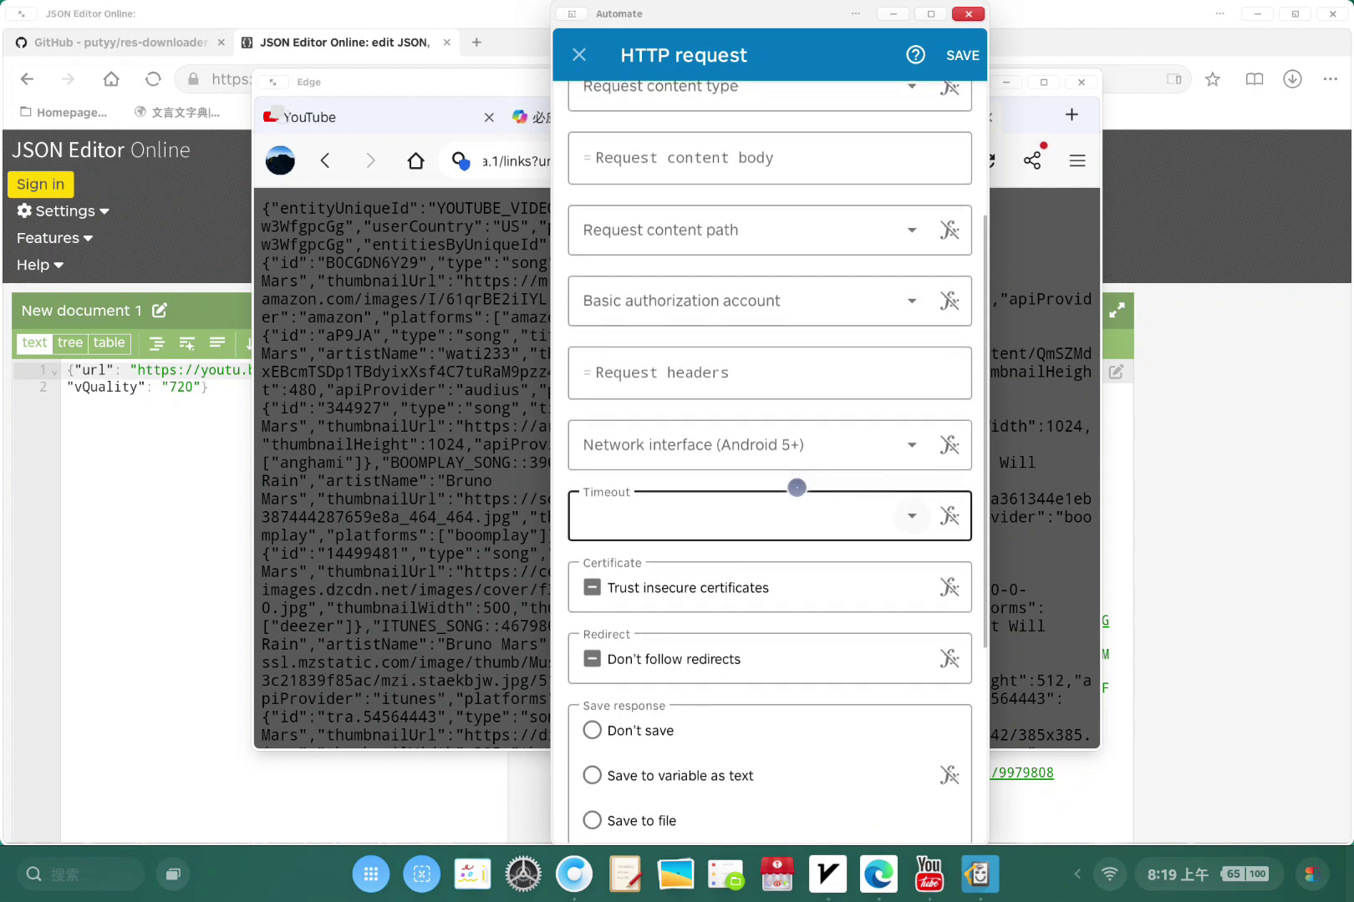
left_click(796, 488)
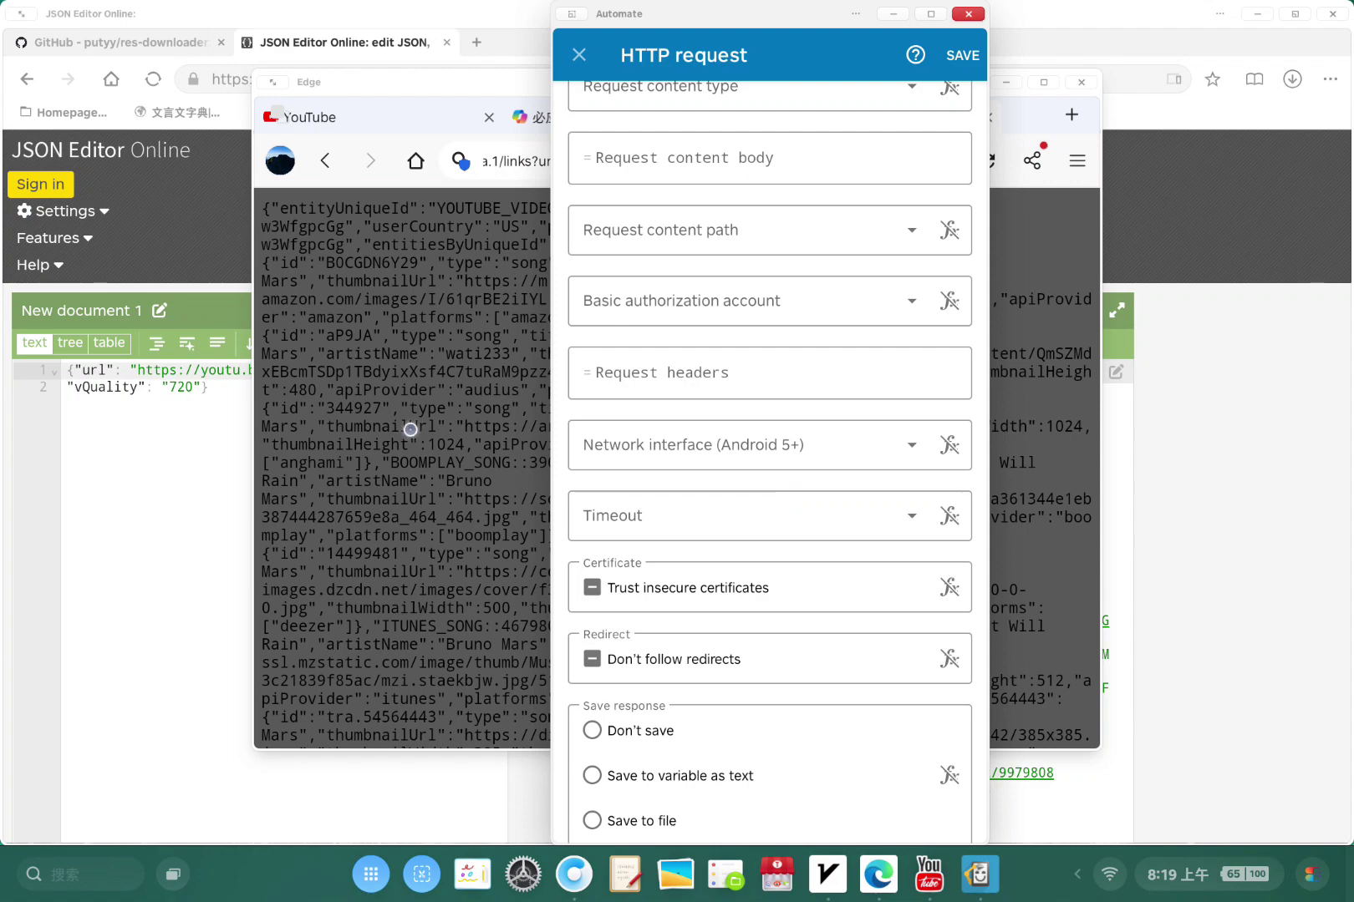
- Check the JSON response, then have the request save its response to a variable as text
left_click(410, 430)
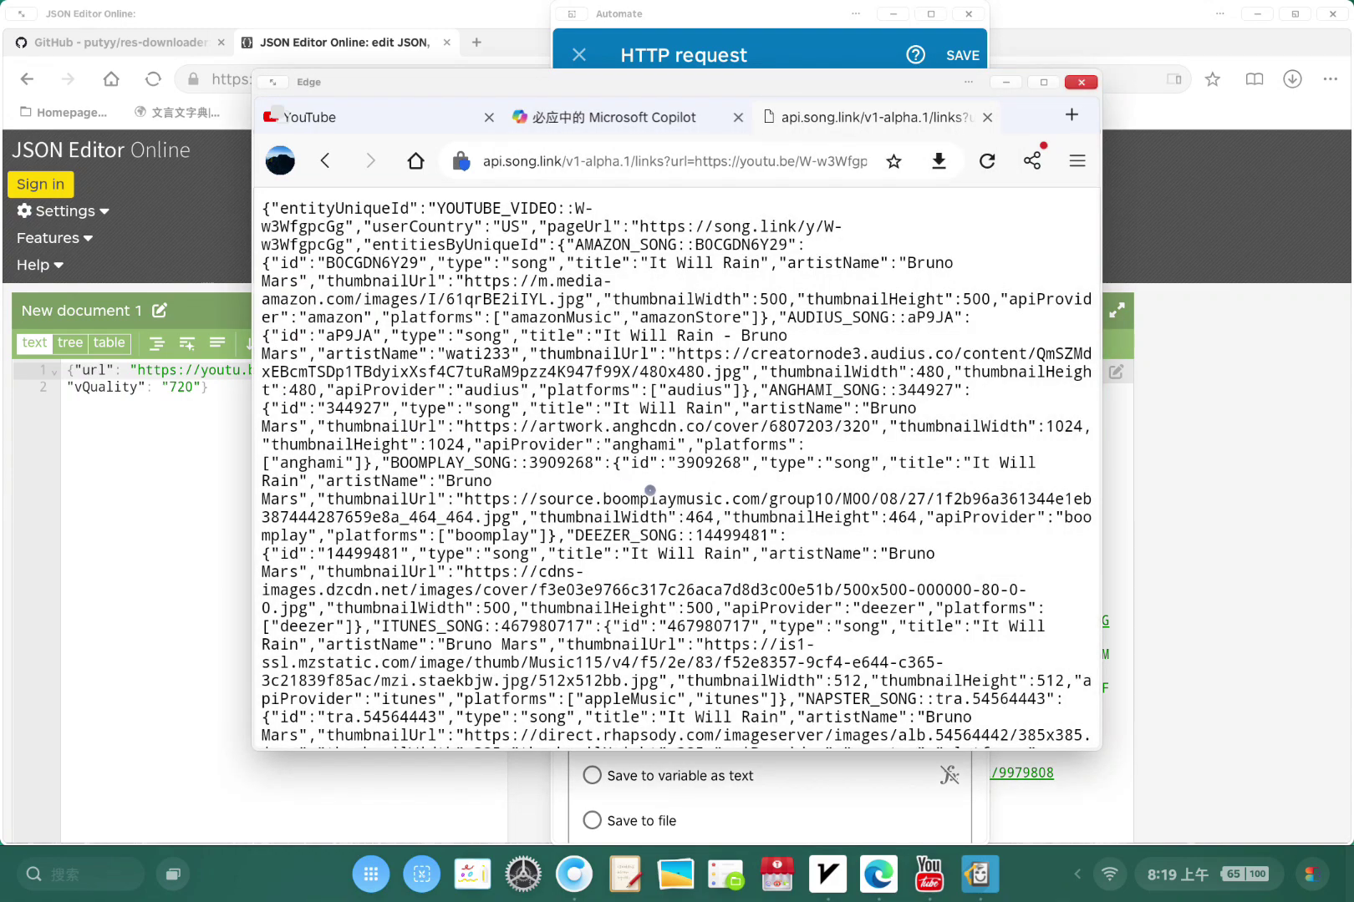
left_click(979, 873)
scroll(818, 645, "down", 3)
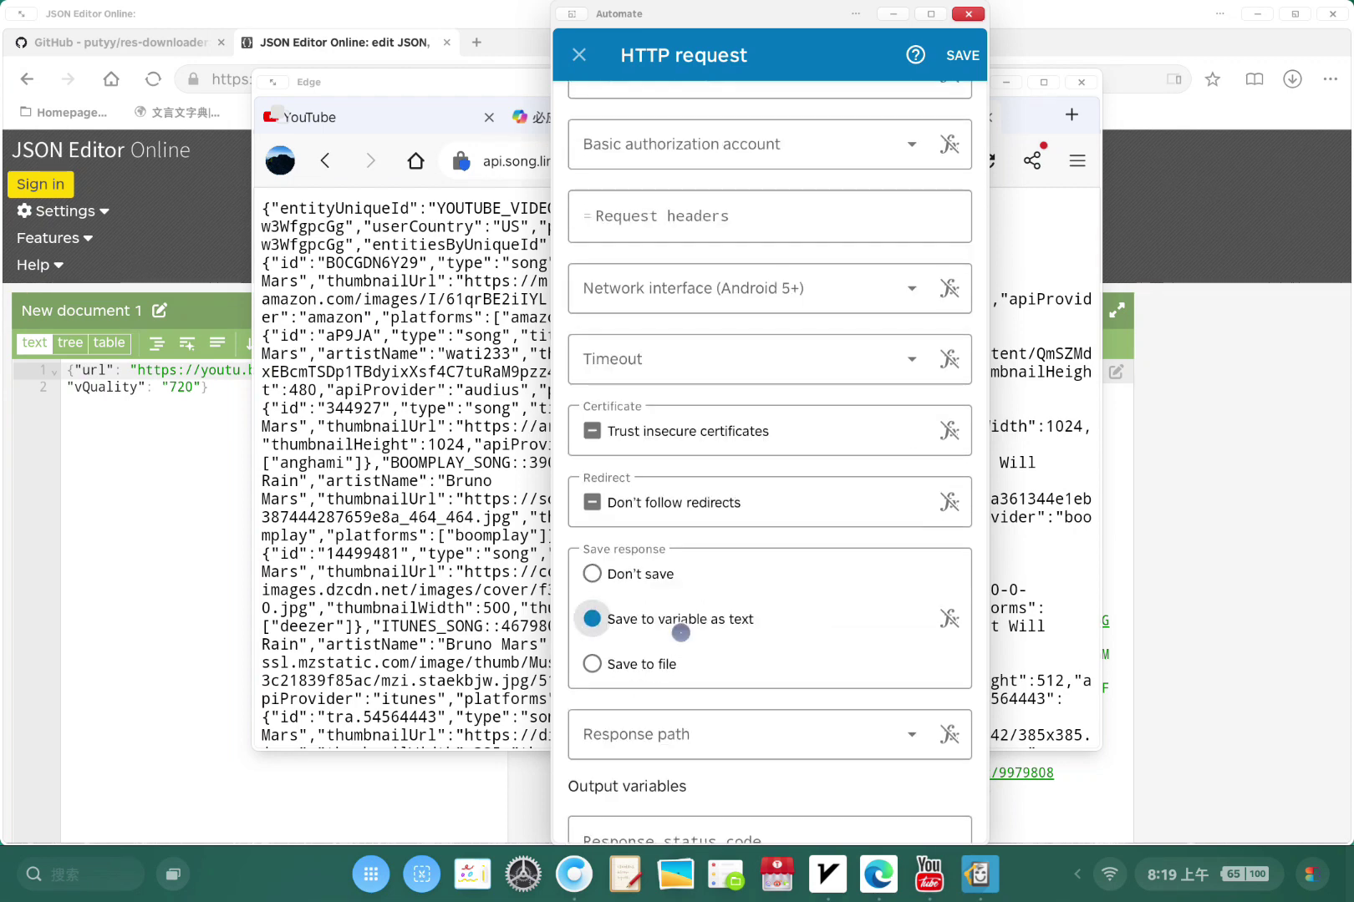
scroll(700, 698, "down", 3)
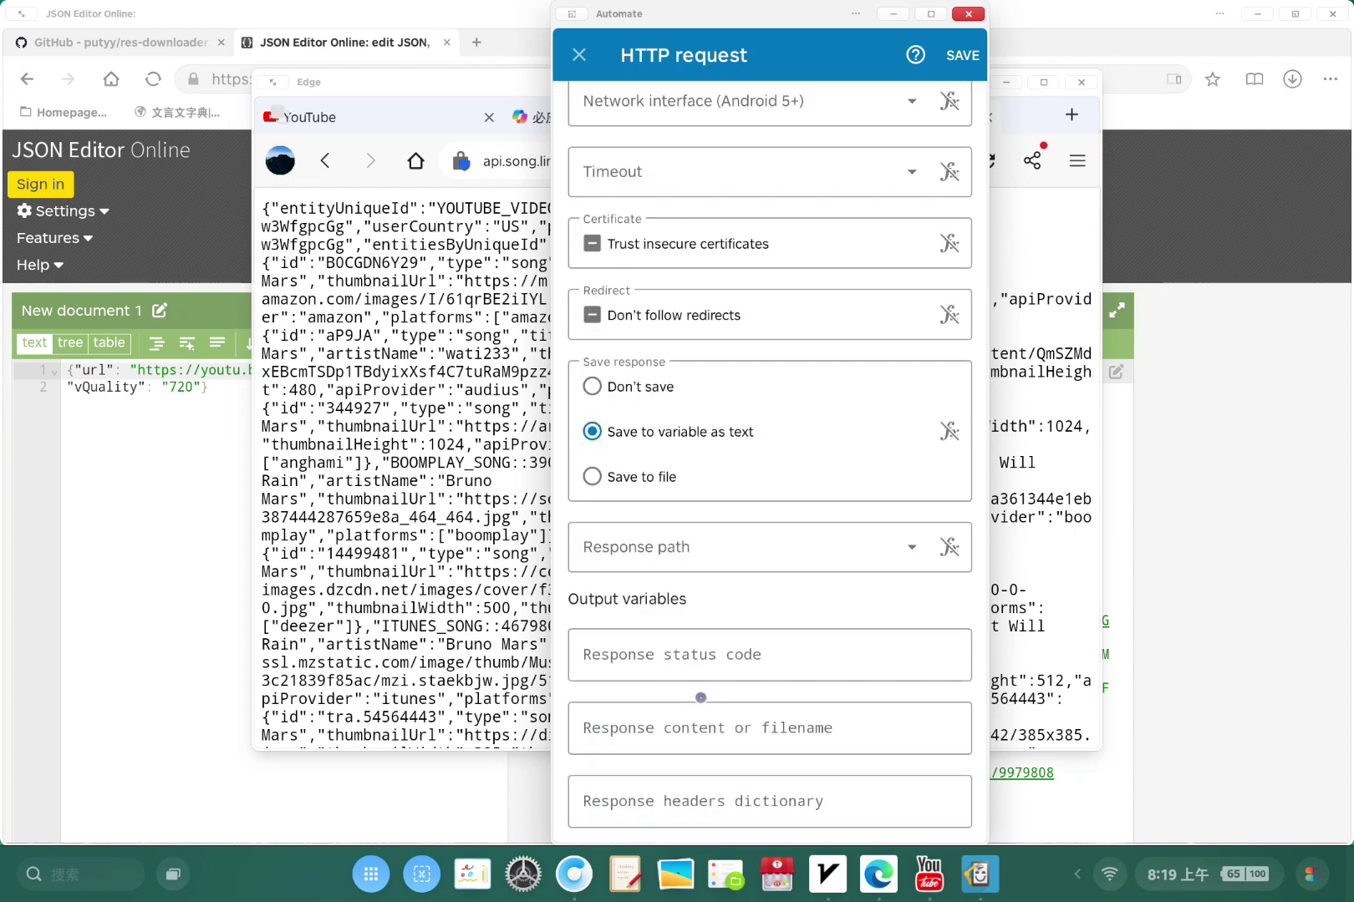
- Name the response variable songLink, insert ++ before inputUrl to fix the URL error, and save
left_click(719, 727)
type("song")
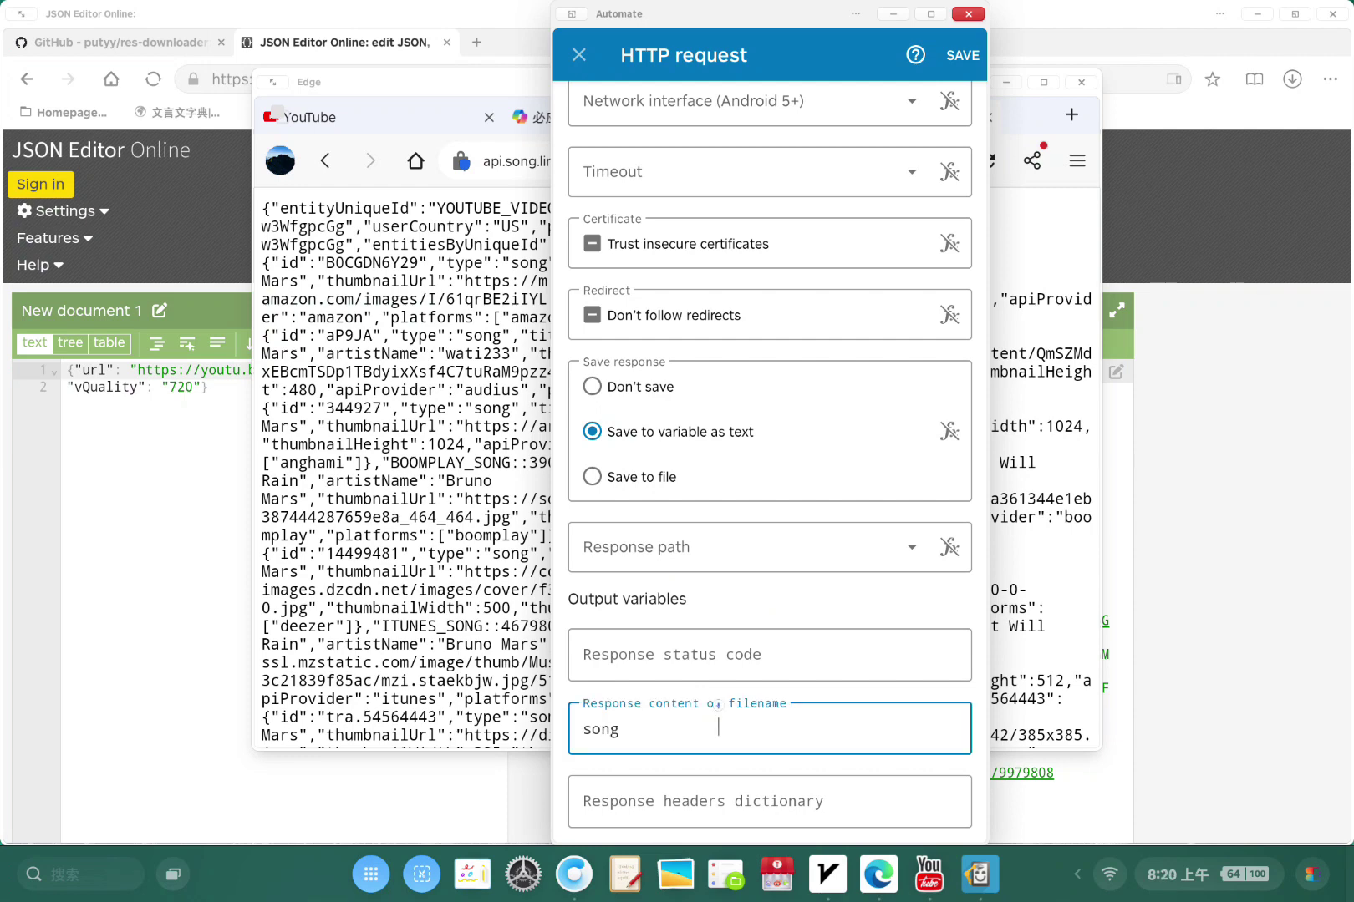
type("Link")
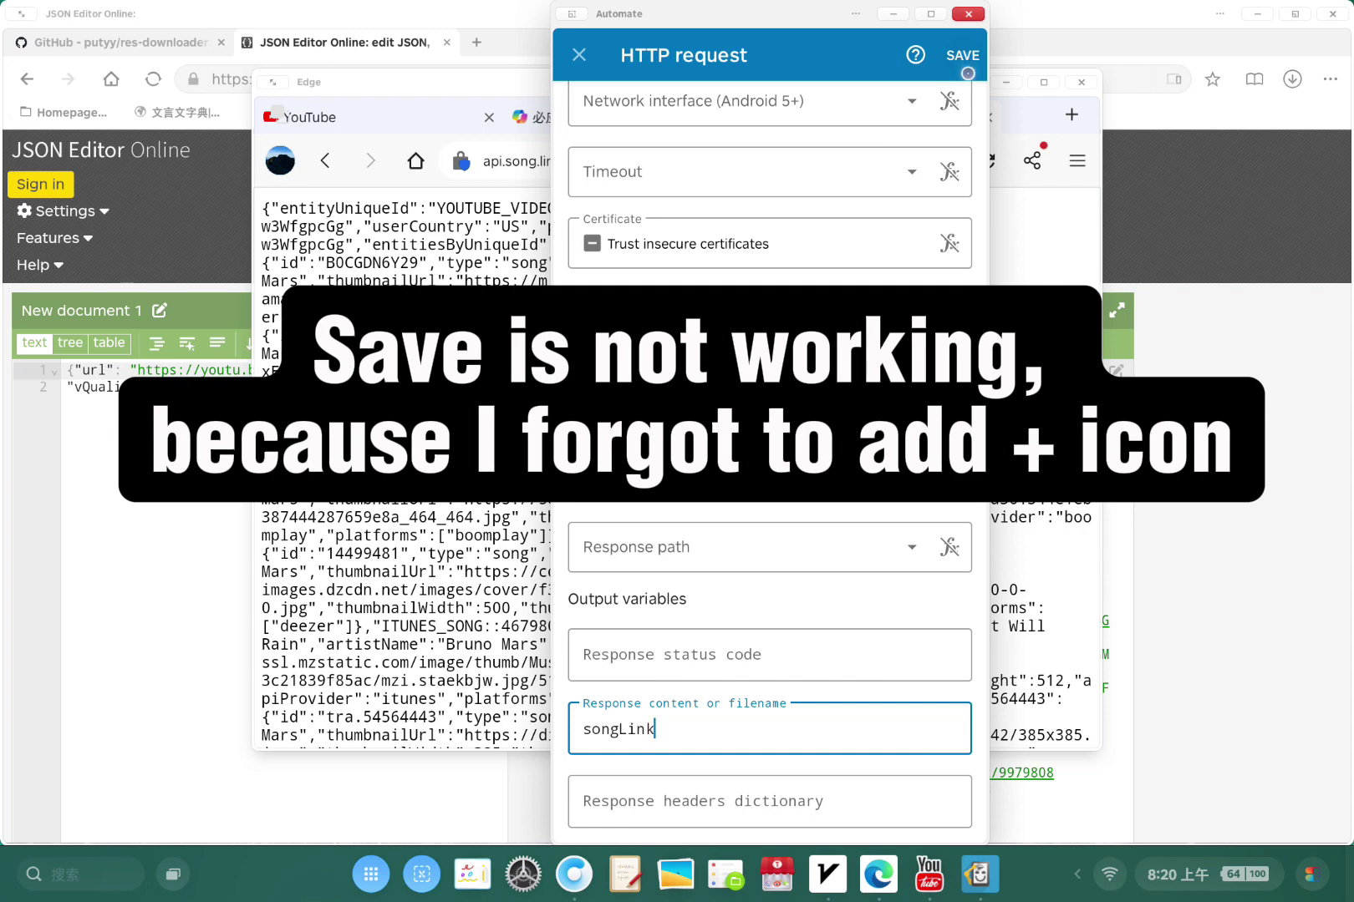
left_click(968, 73)
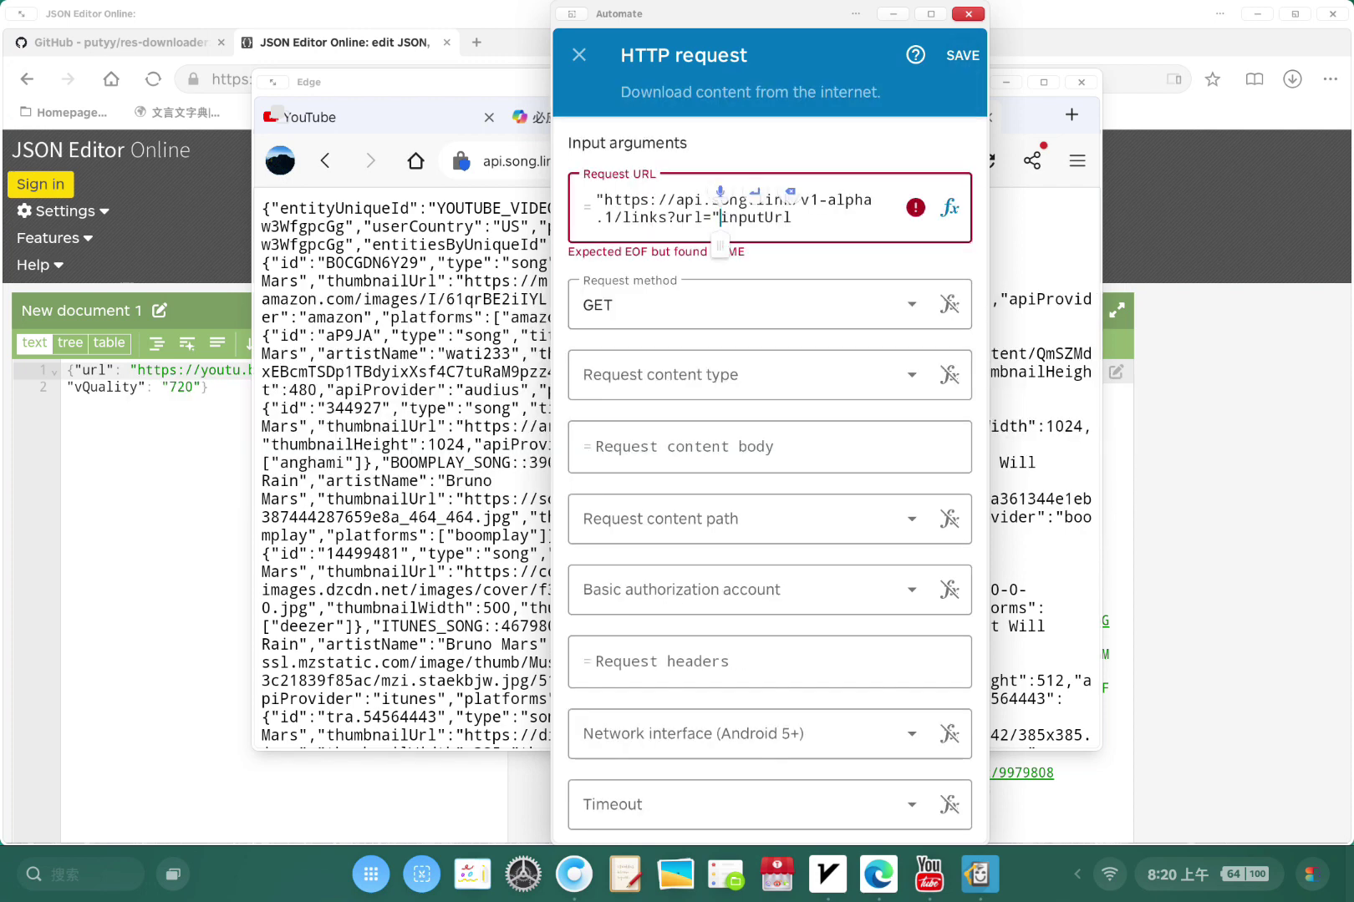
type("++")
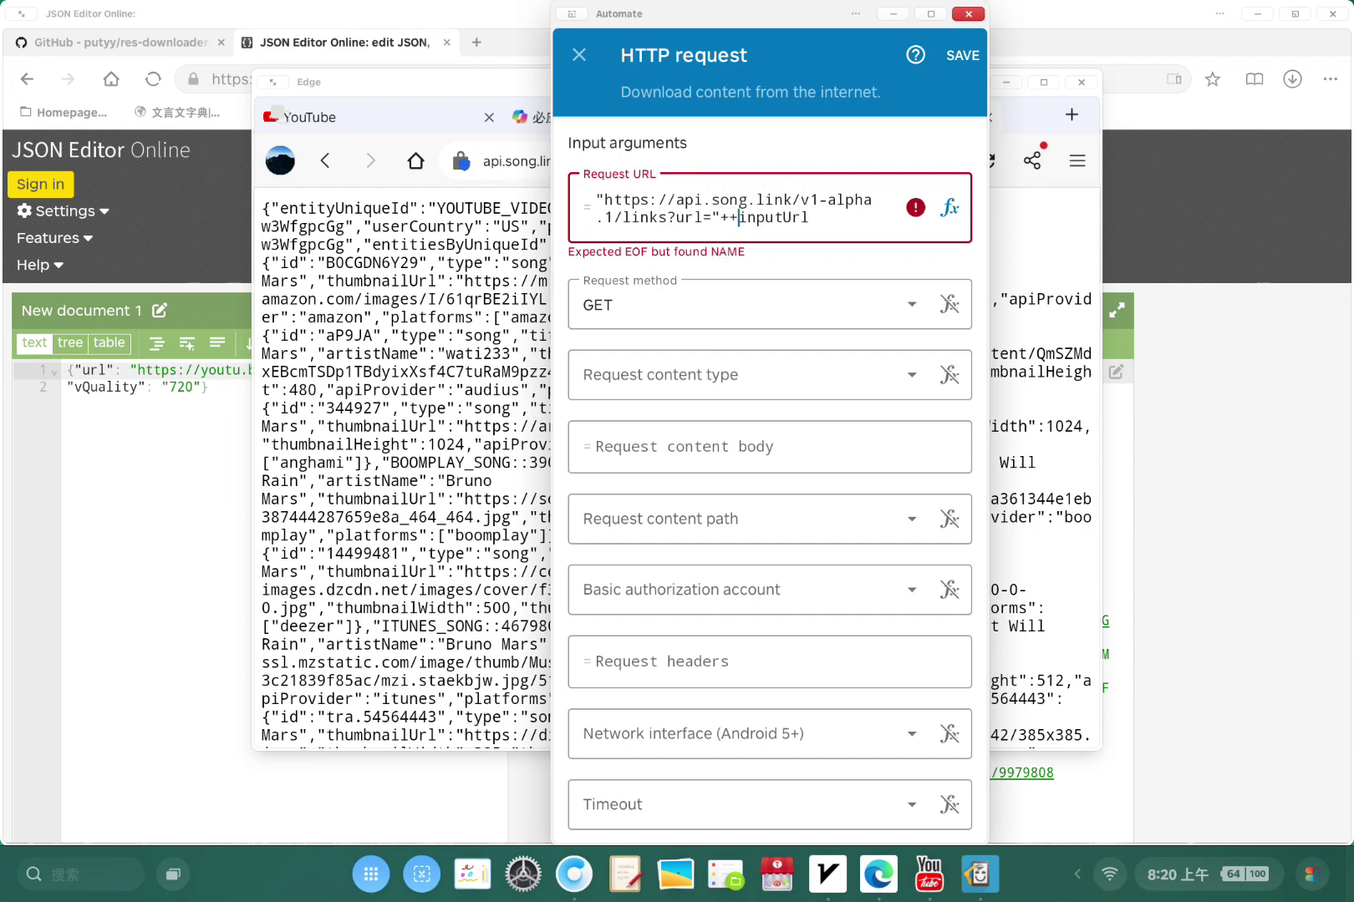
left_click(962, 55)
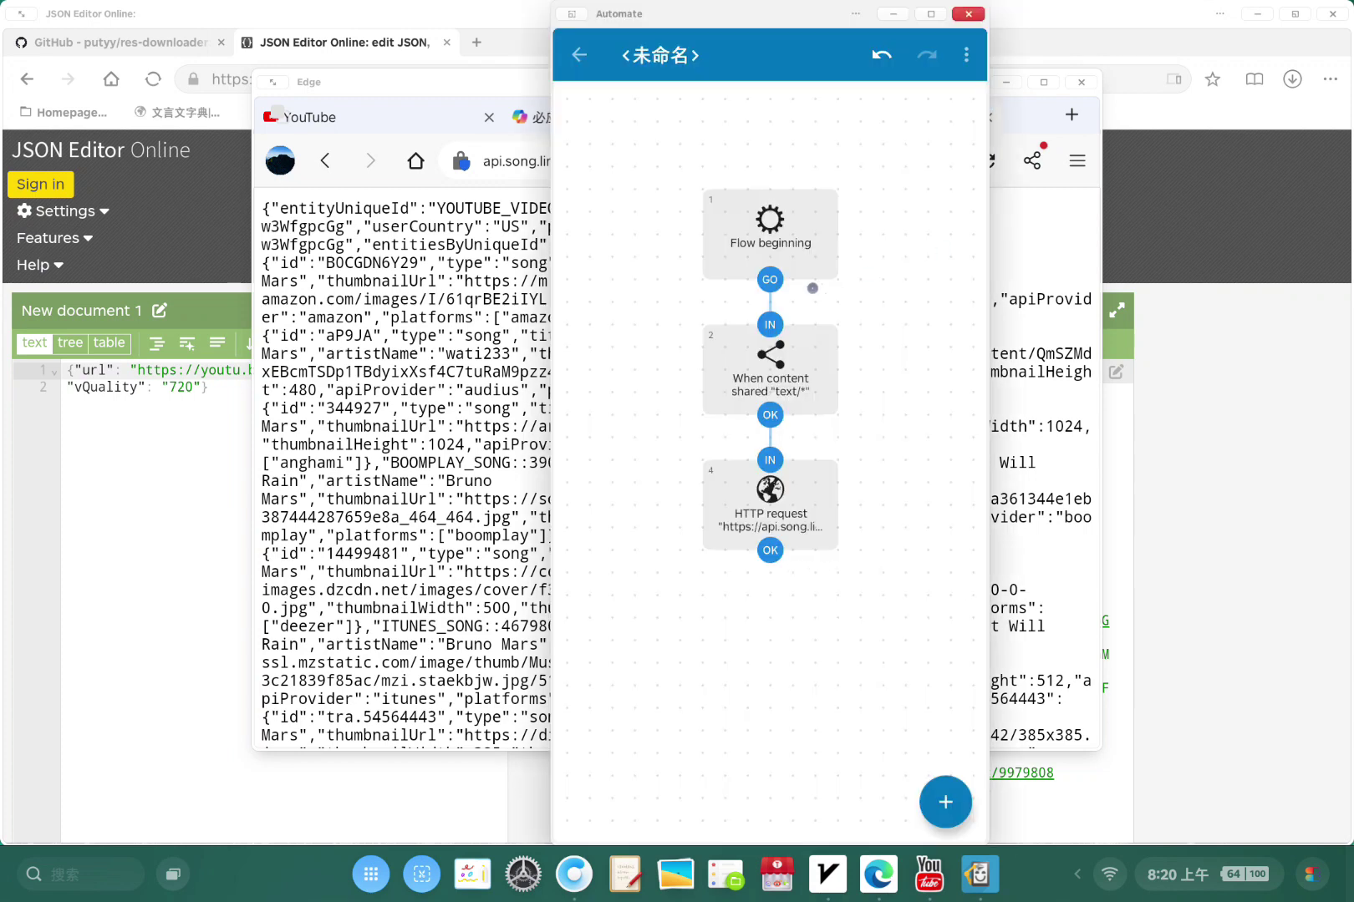
- Bring the api.song.link JSON response forward, then place the caret in JSON Editor Online's left document
left_click(440, 426)
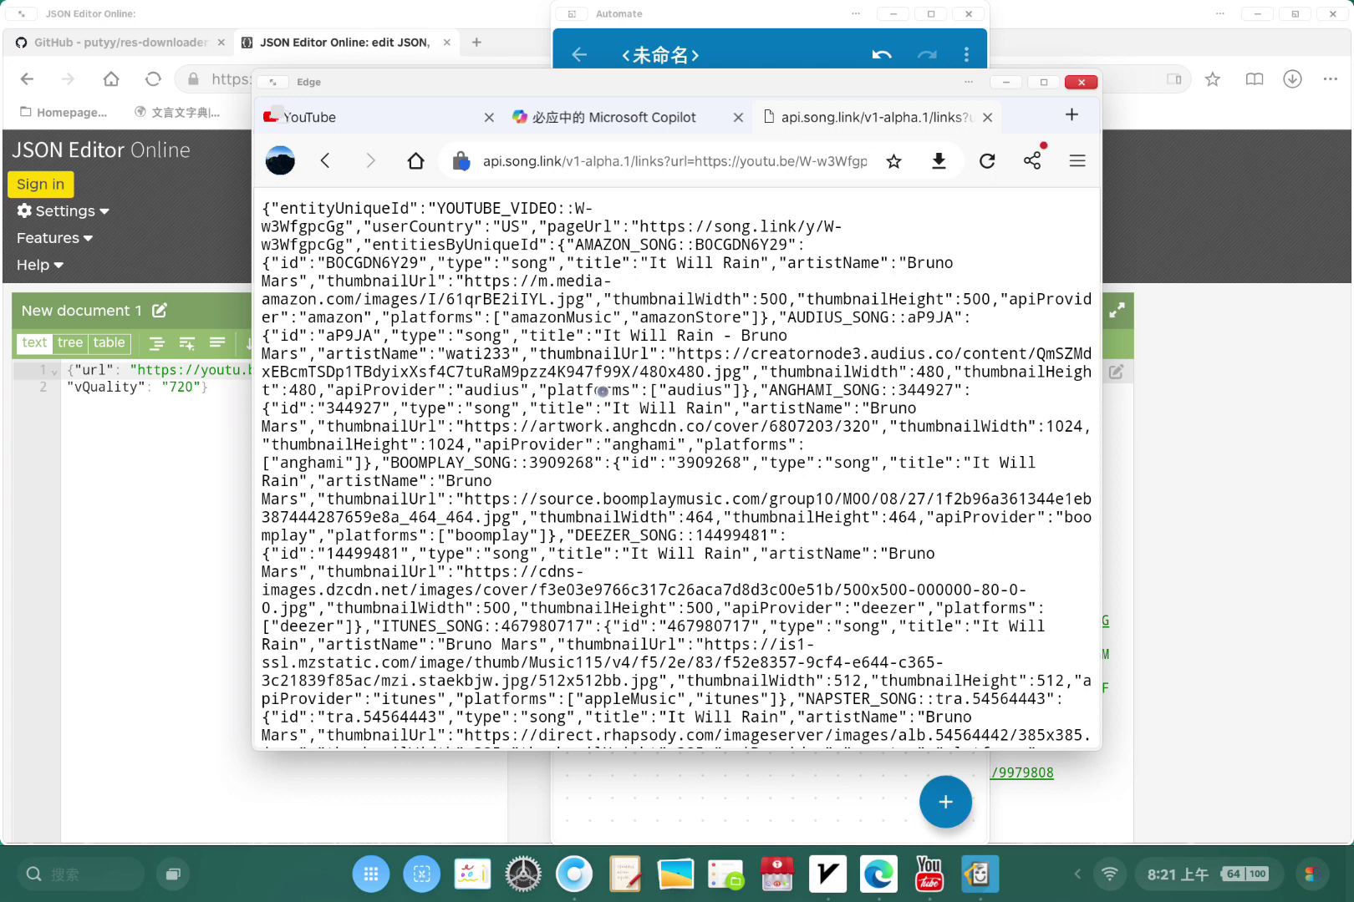
left_click(183, 533)
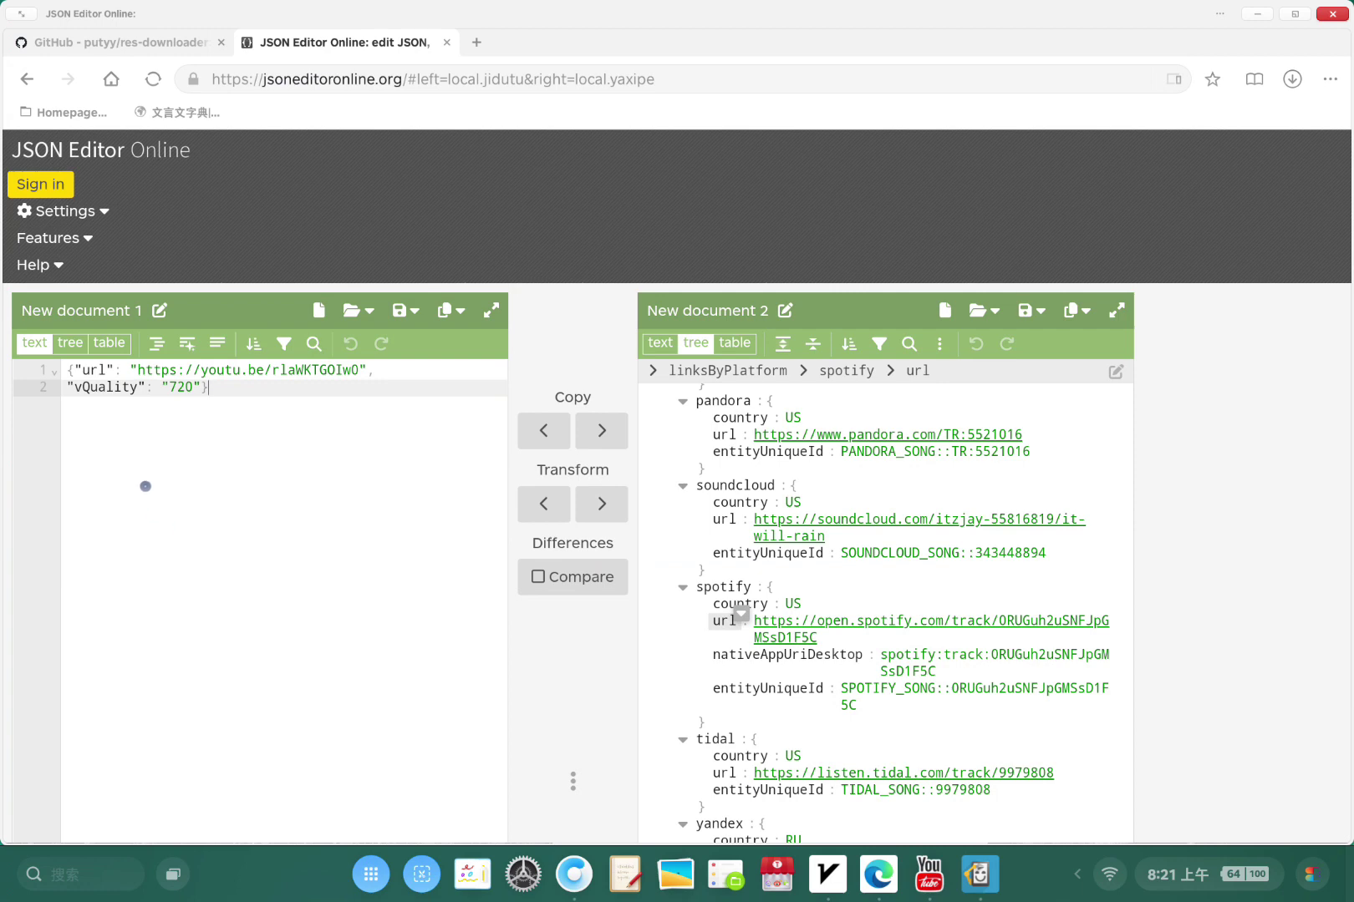
- Paste the api.song.link response JSON into the left editor and show it as a tree
key("ctrl+a")
key("ctrl+v")
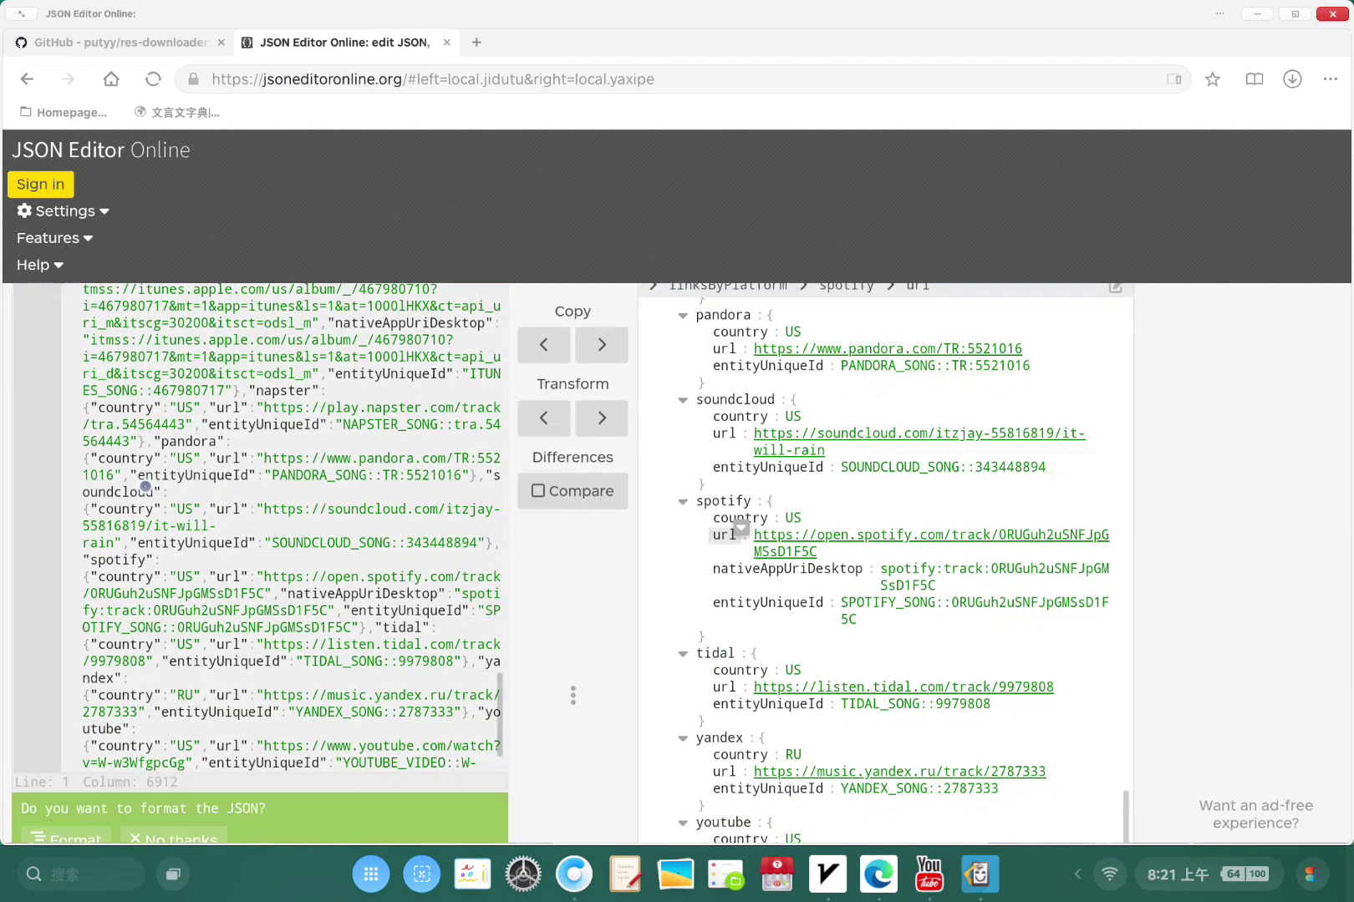
key("F5")
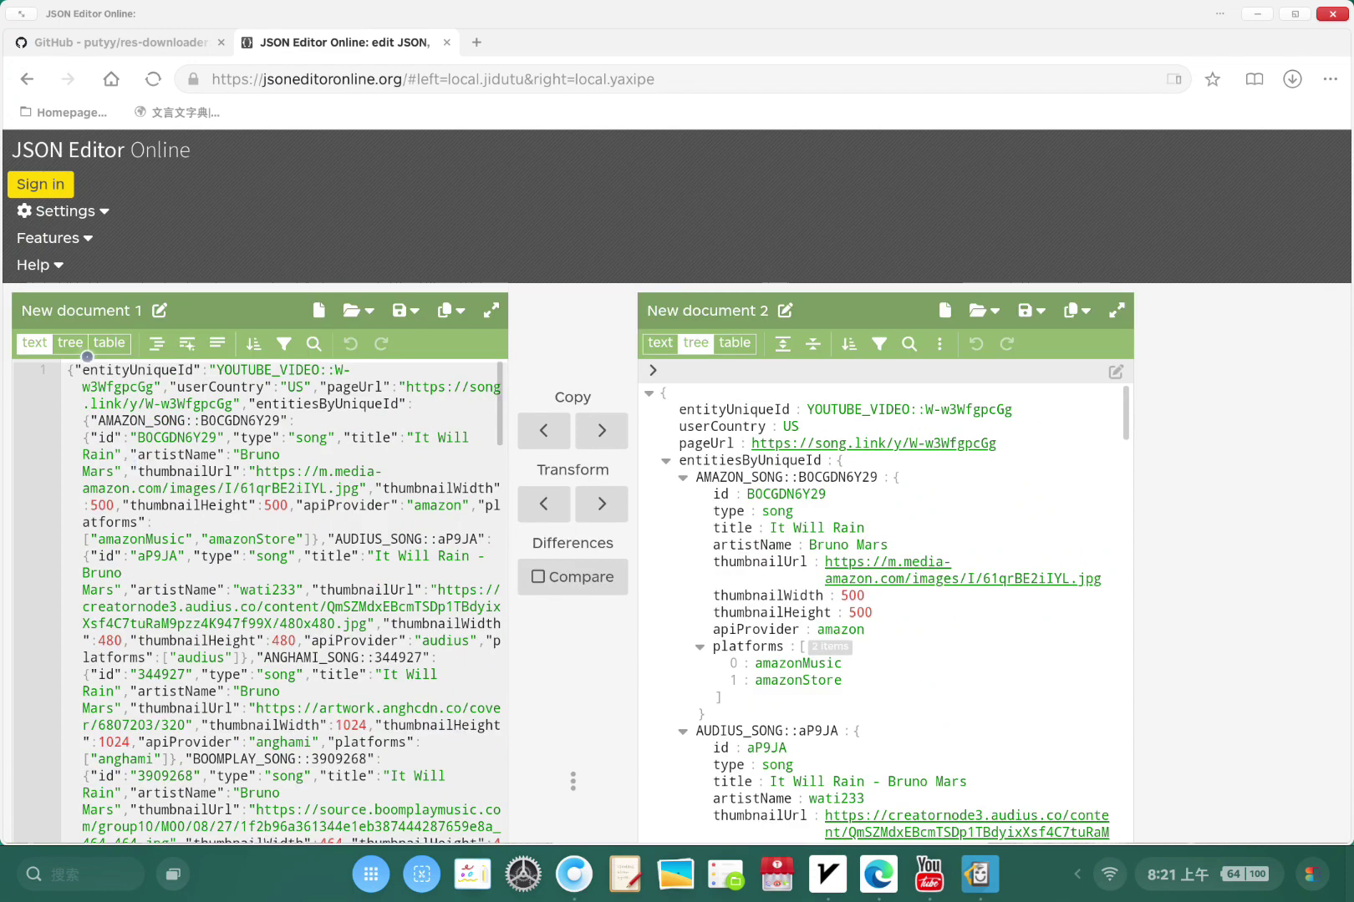
left_click(73, 348)
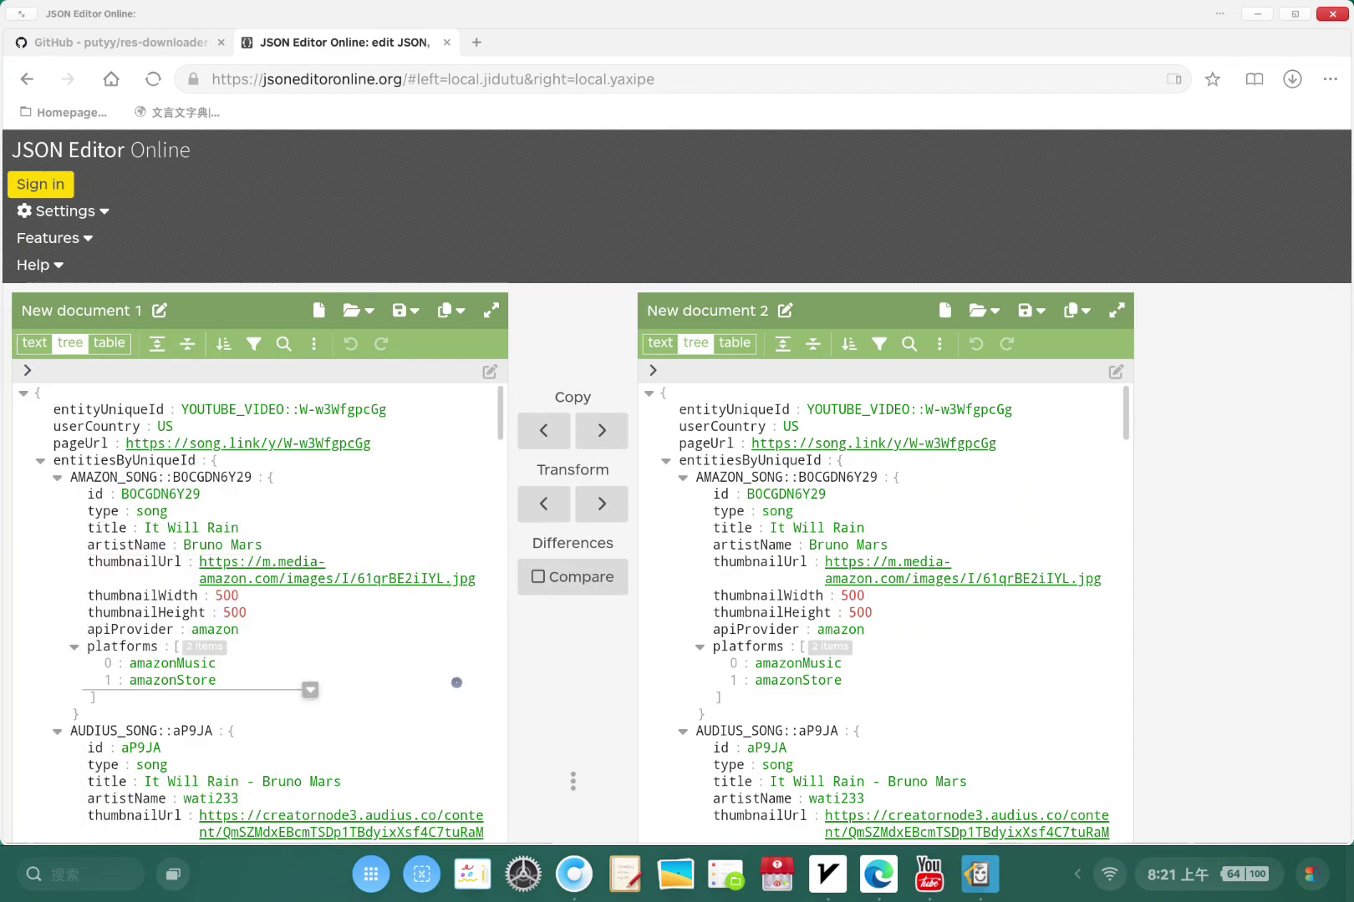
- Find the spotify url under linksByPlatform and select its path text linksByPlatform.spotify.url
scroll(43, 512, "down", 15)
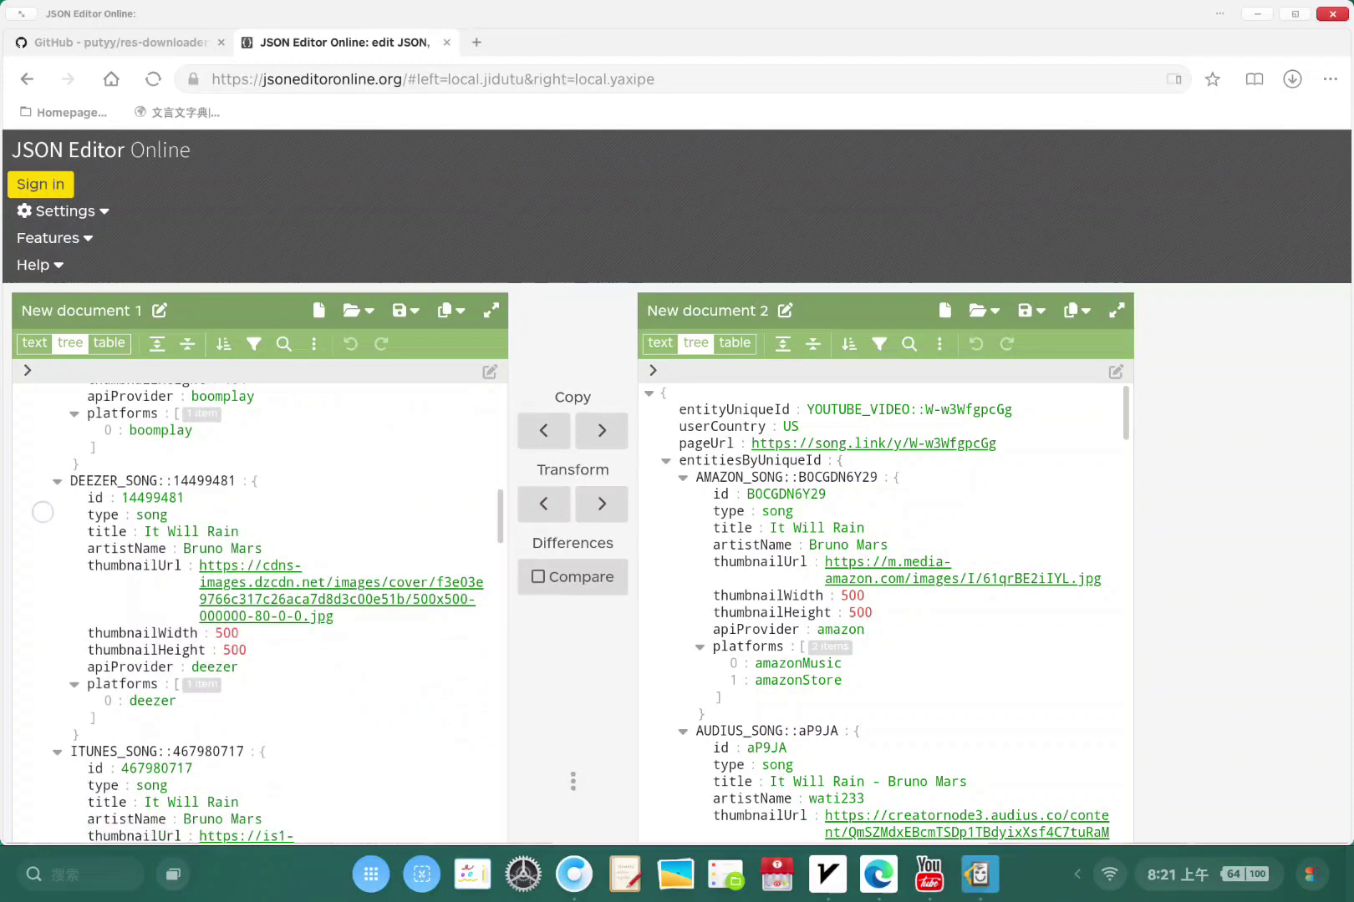
scroll(43, 512, "down", 10)
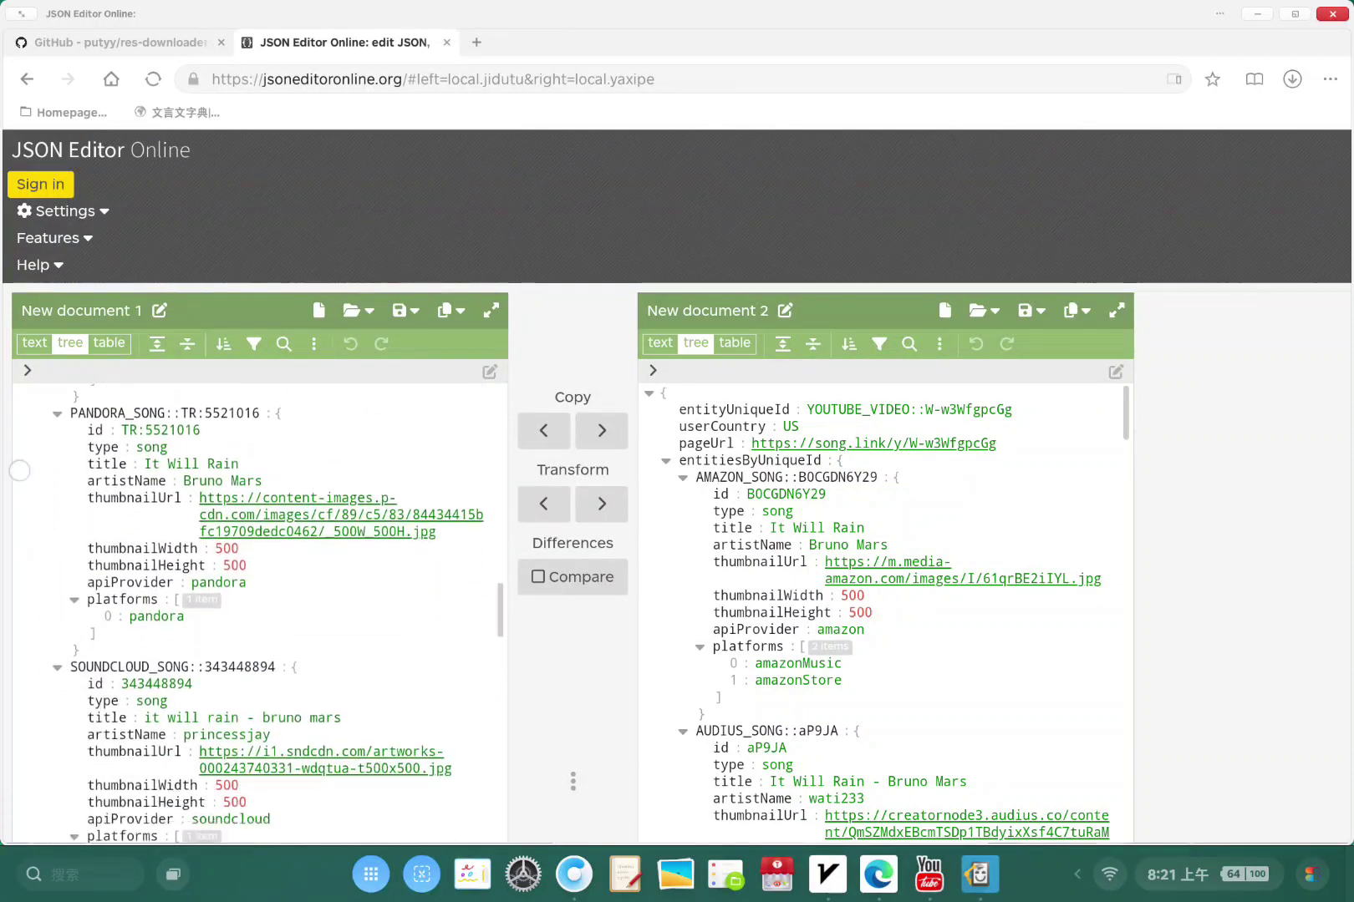
scroll(19, 471, "down", 10)
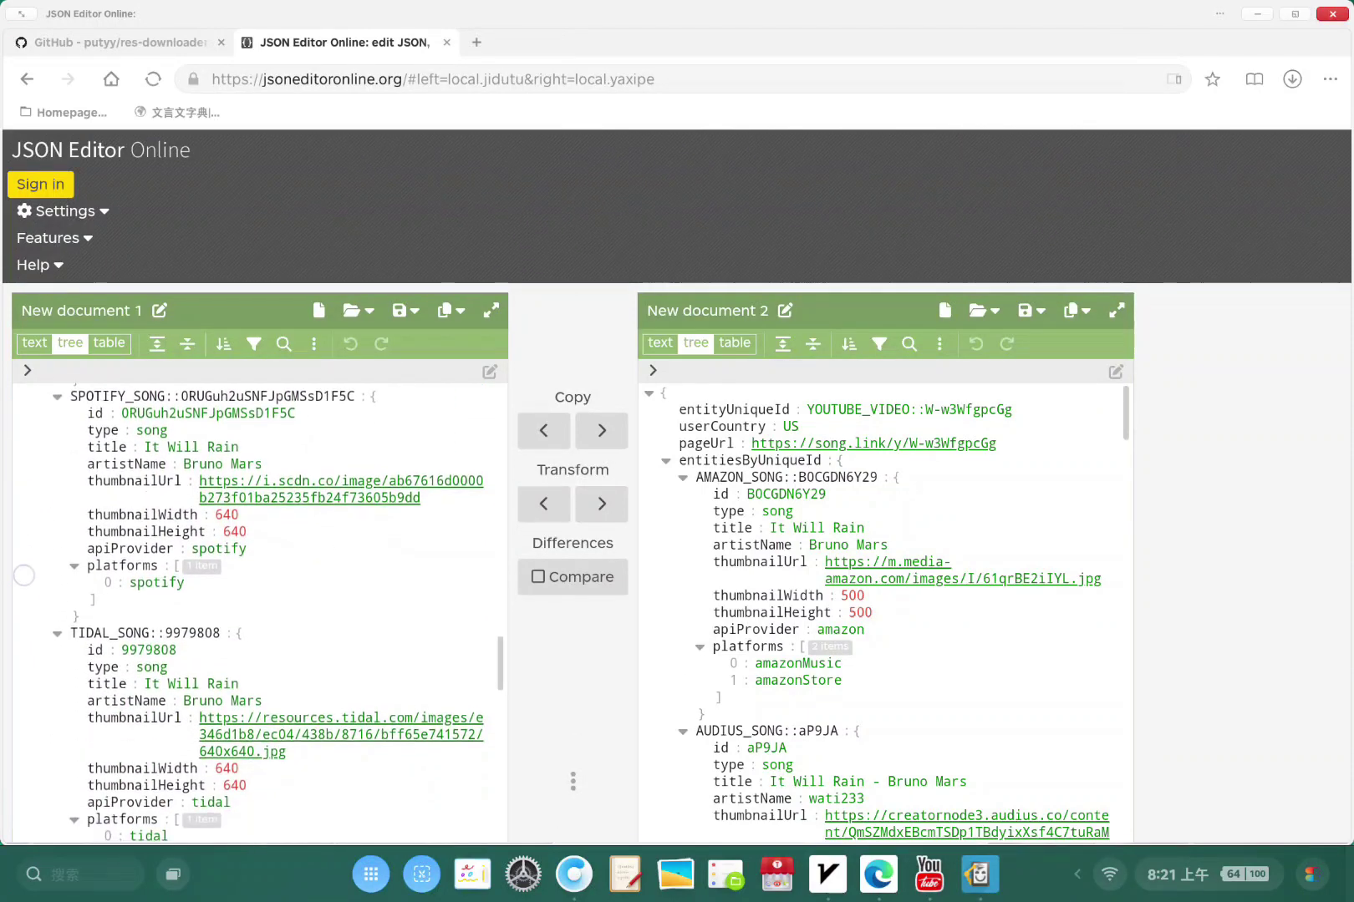
scroll(25, 575, "down", 10)
scroll(24, 575, "up", 2)
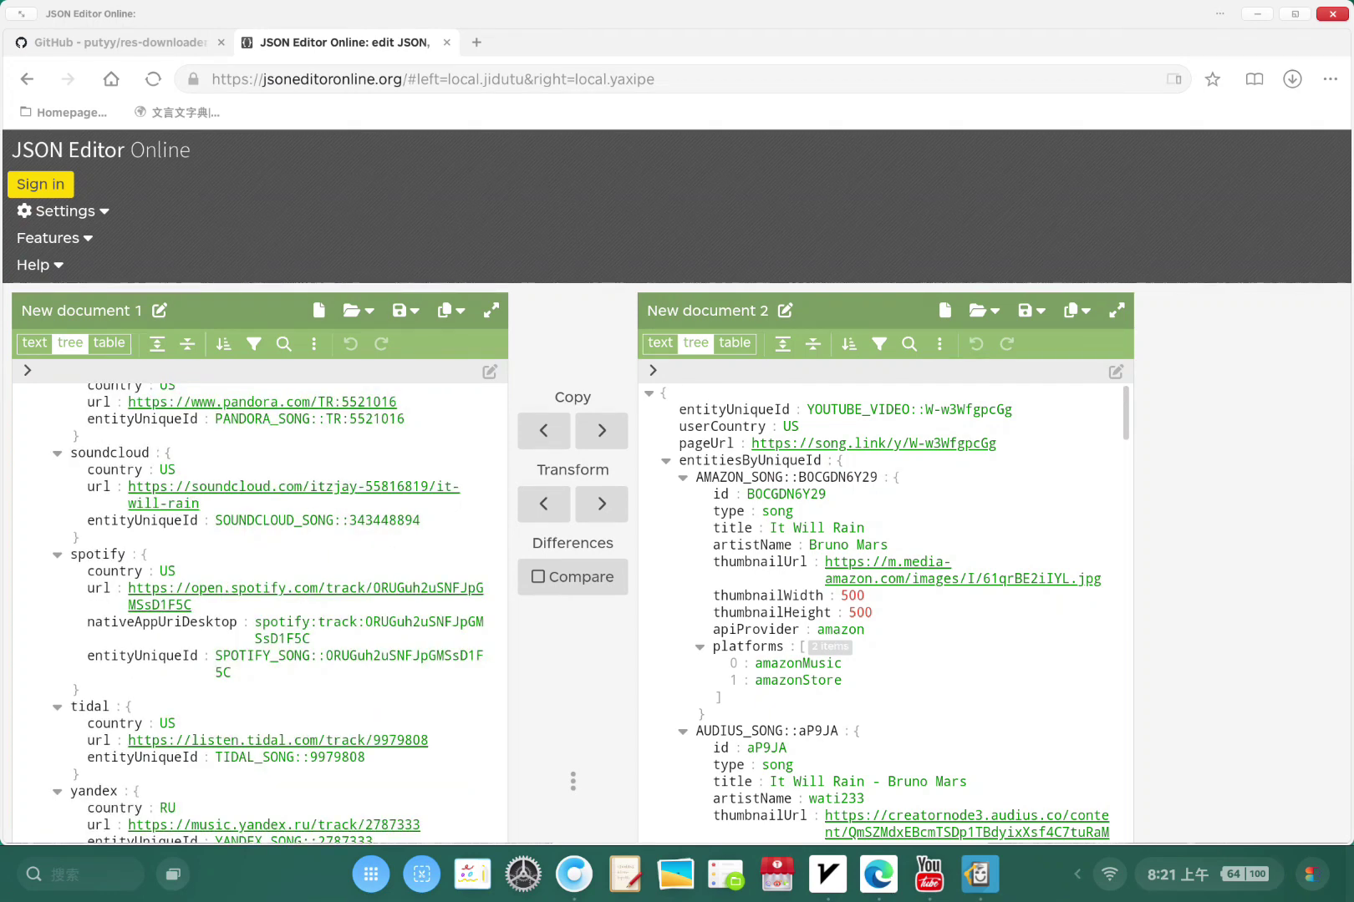
left_click(97, 588)
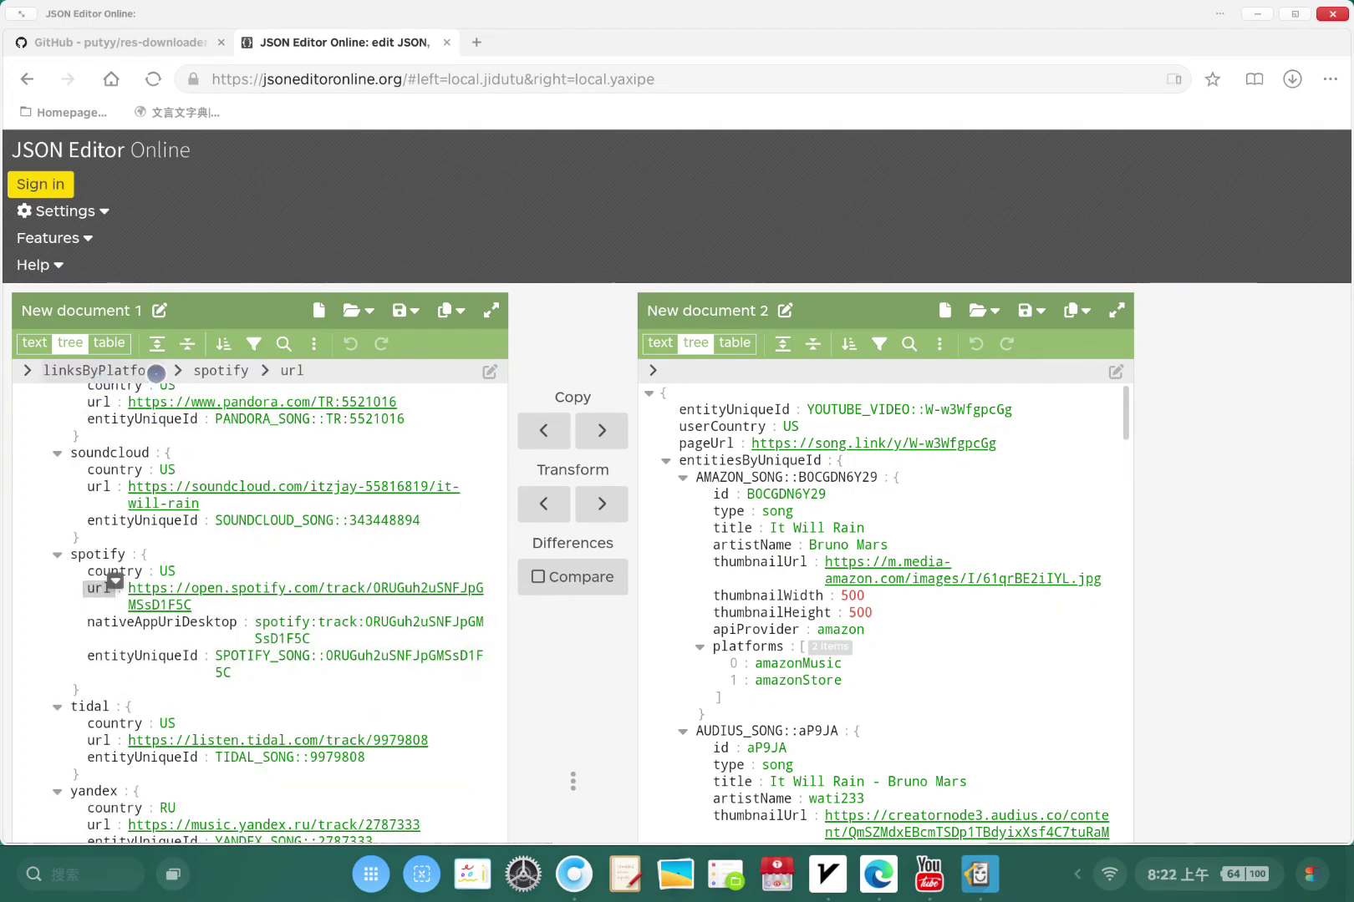
left_click(343, 372)
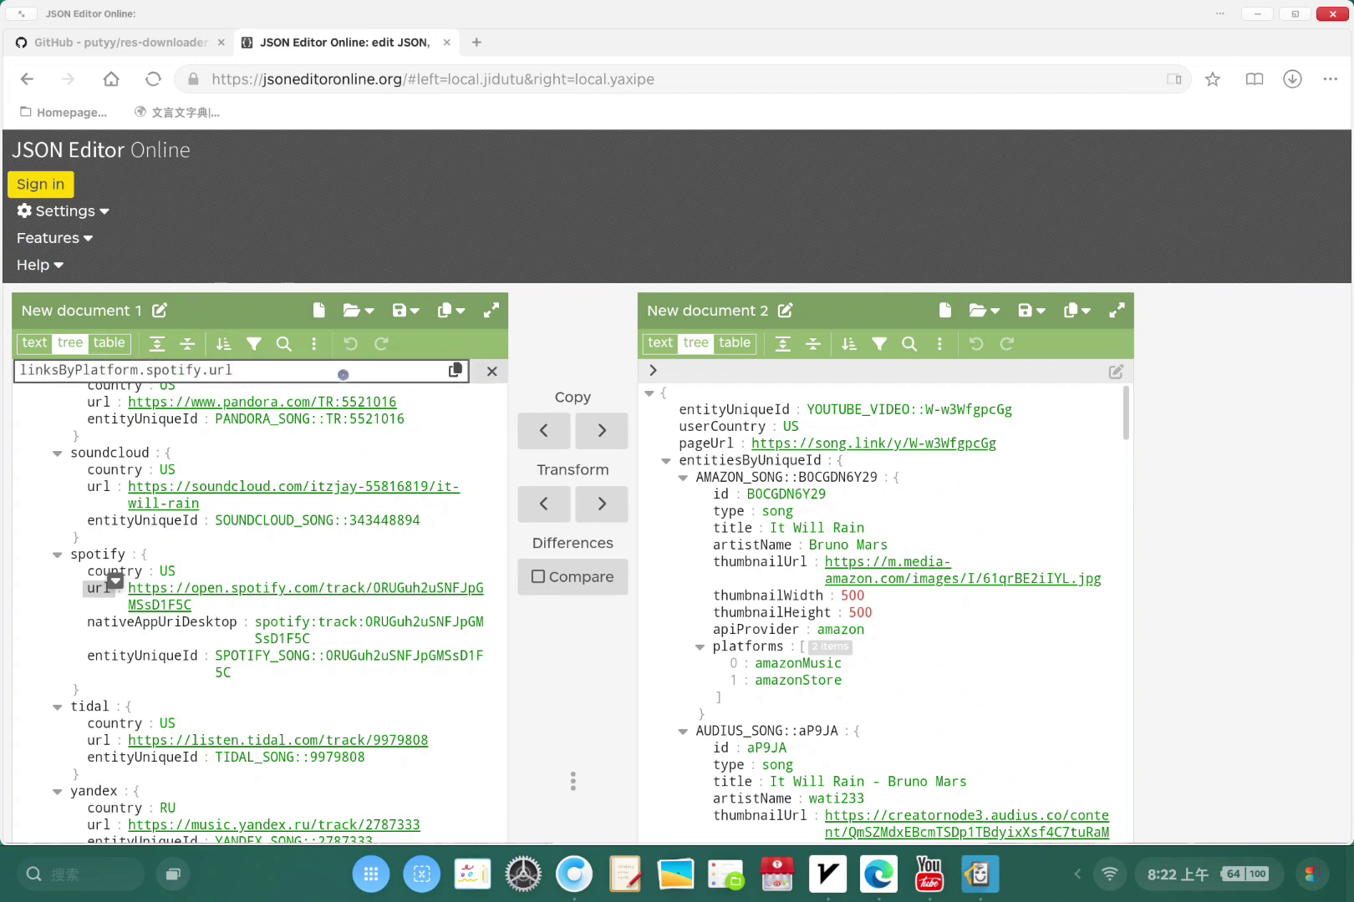
key("ctrl+a")
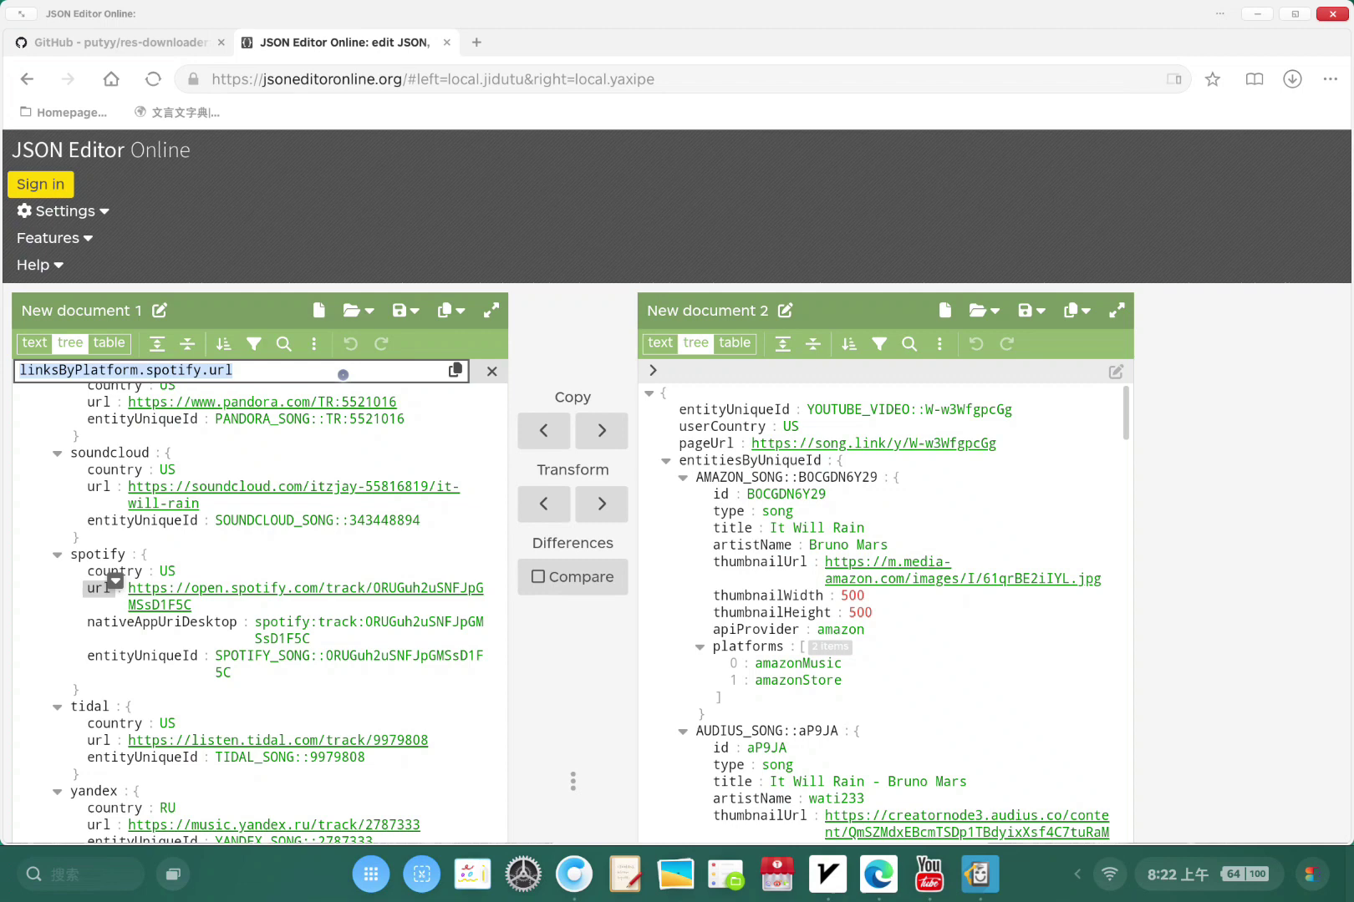
- Add a Variable set block wired after the HTTP request's output
left_click(978, 874)
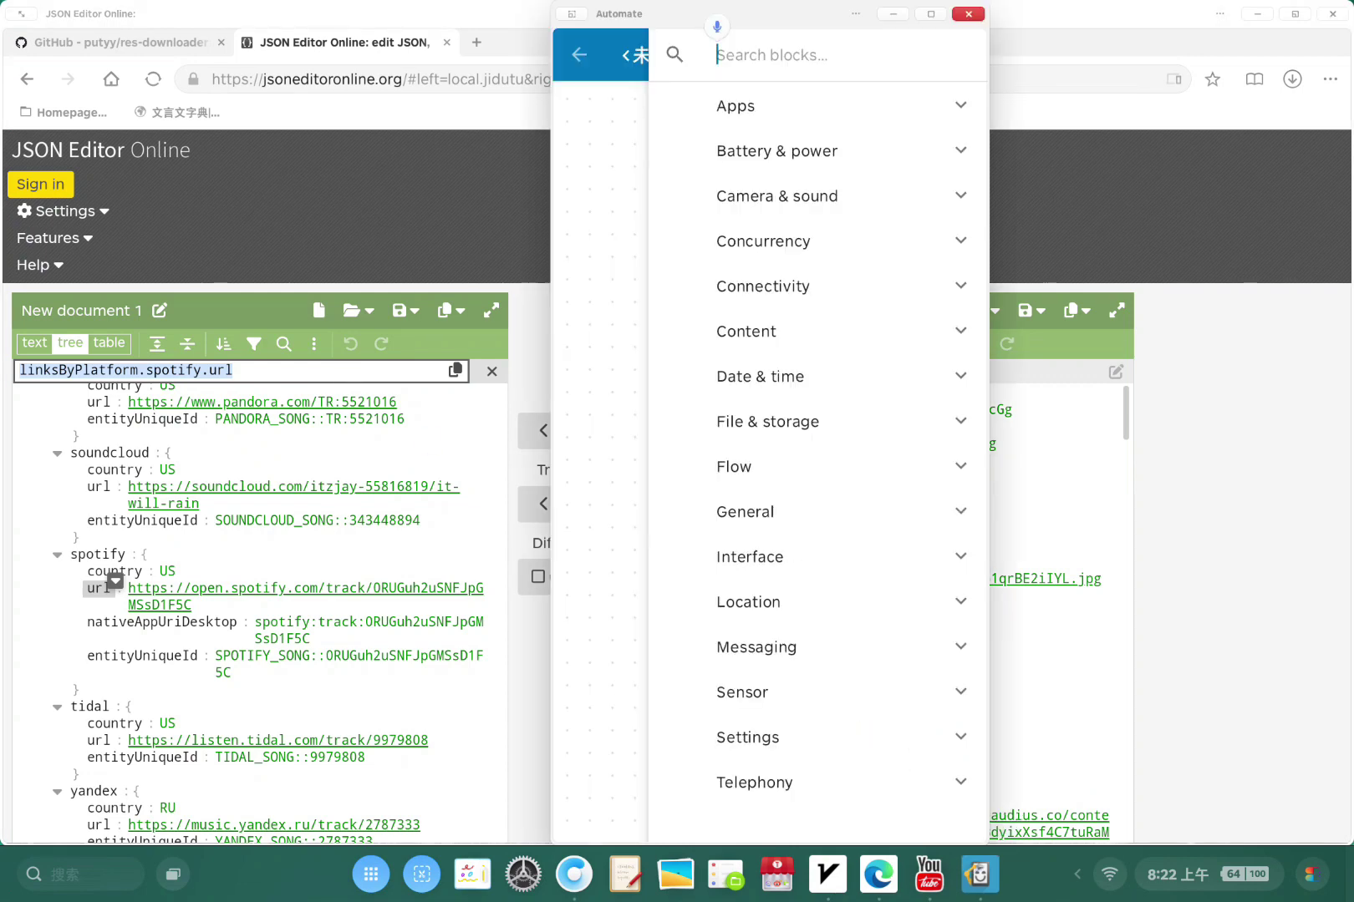
type("vari")
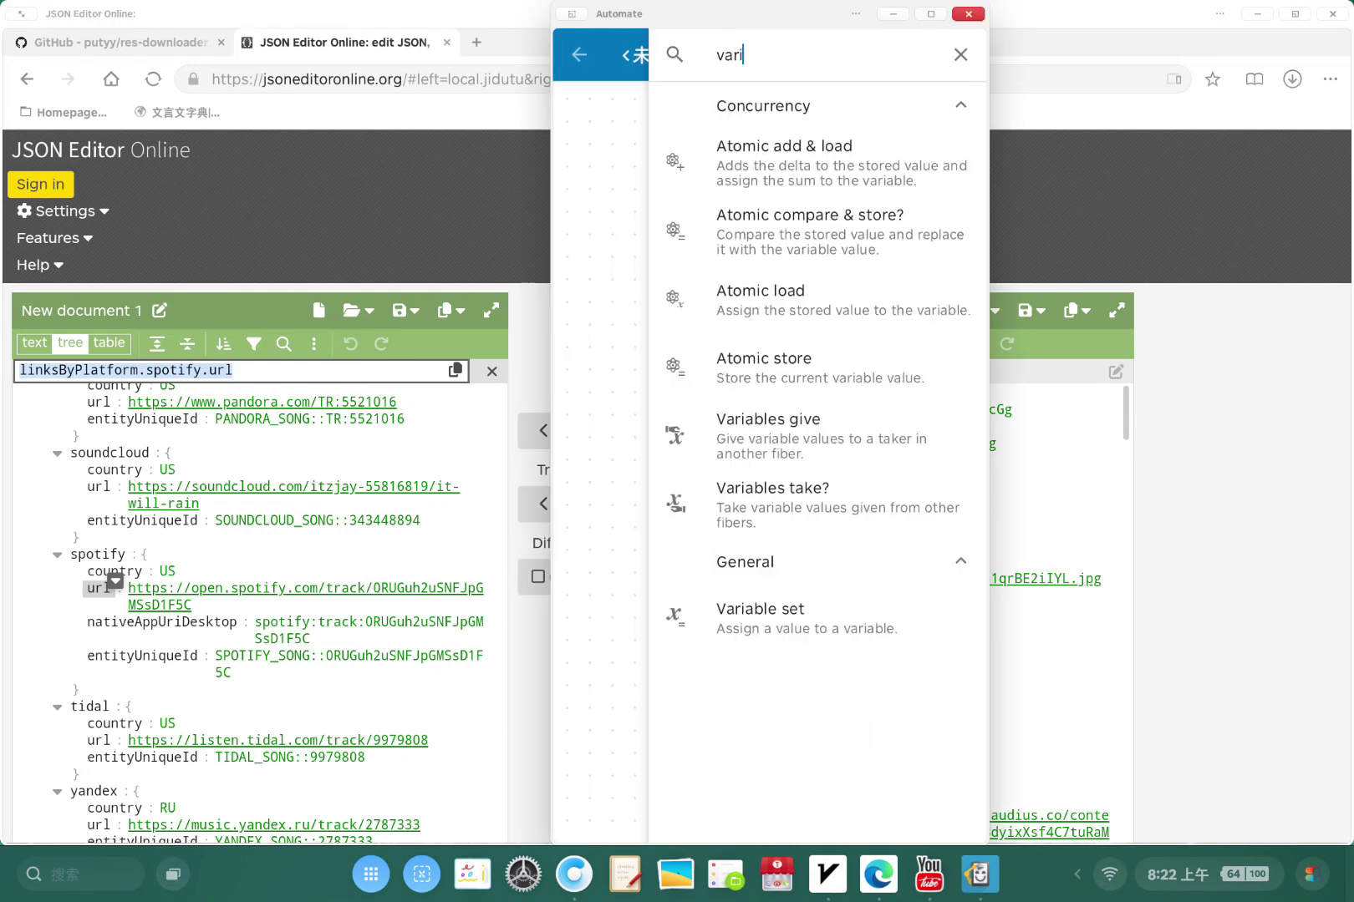
type("able")
left_click(819, 618)
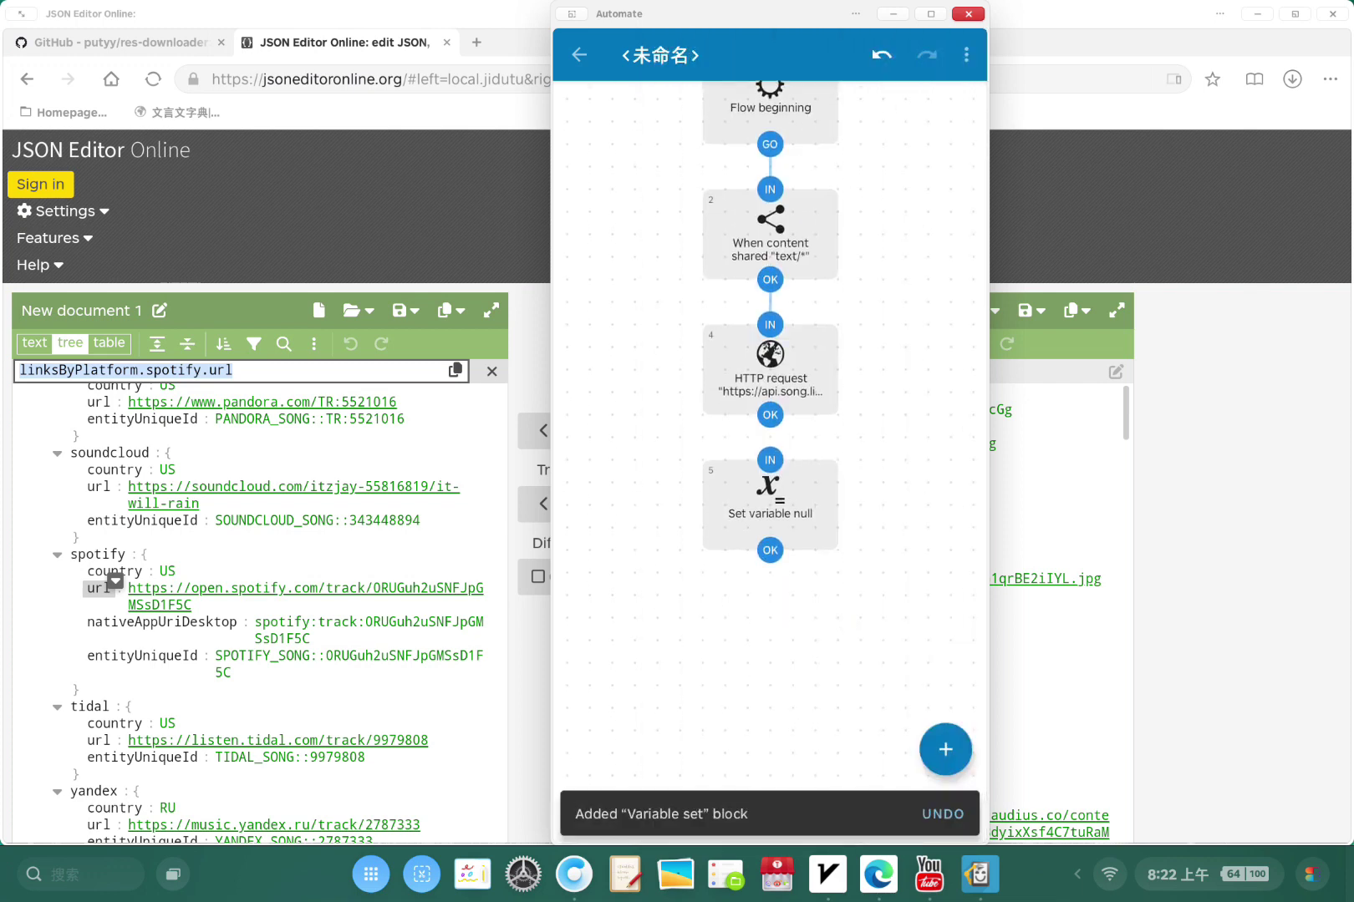
left_click_drag(769, 416, 770, 460)
left_click(768, 501)
- Set the variable's value to jsonDecode(songLink)["linksByPlatform.spotify.url"]
left_click(693, 307)
type("j")
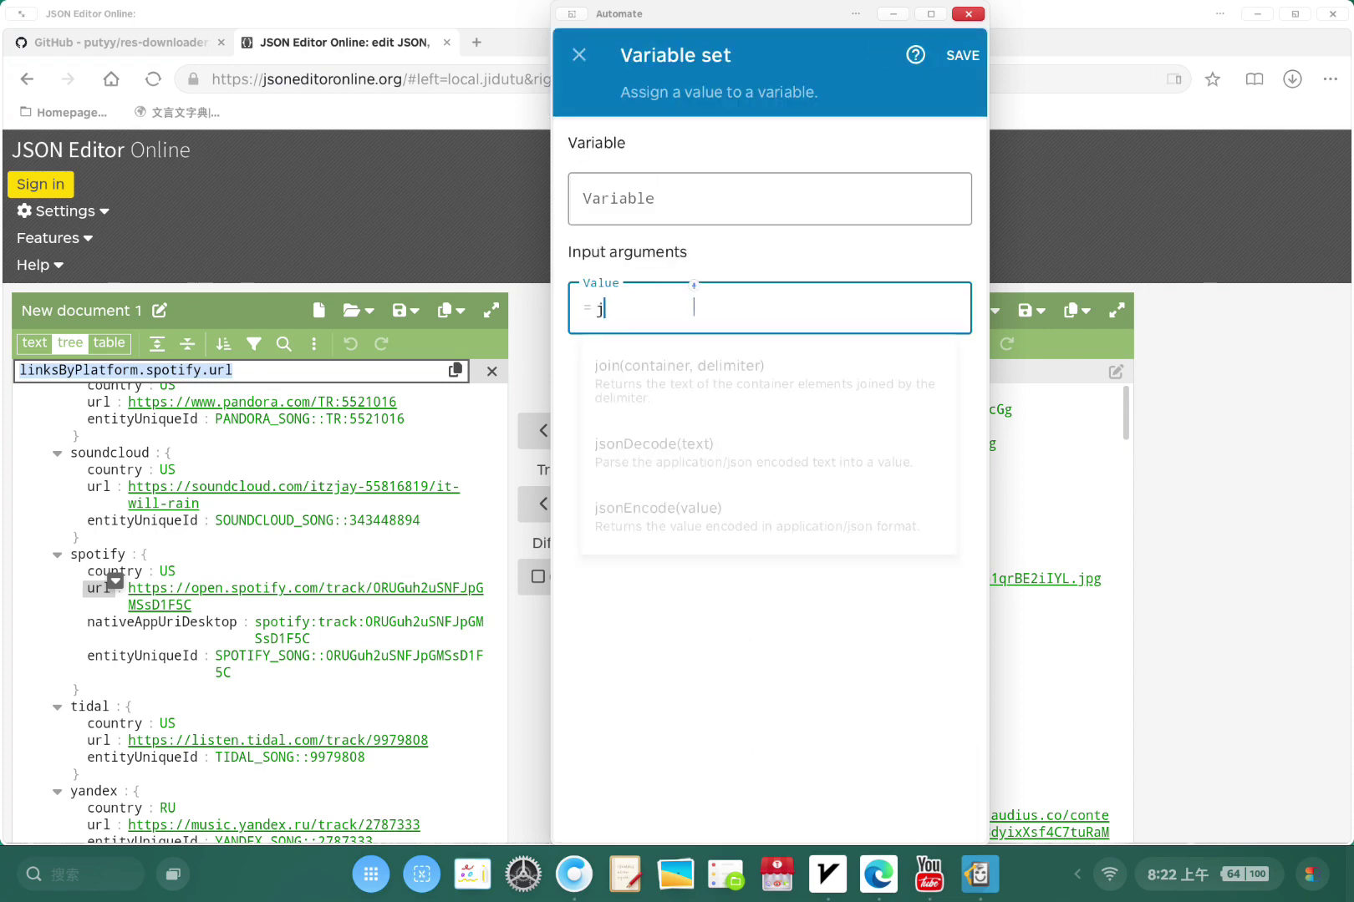
type("son")
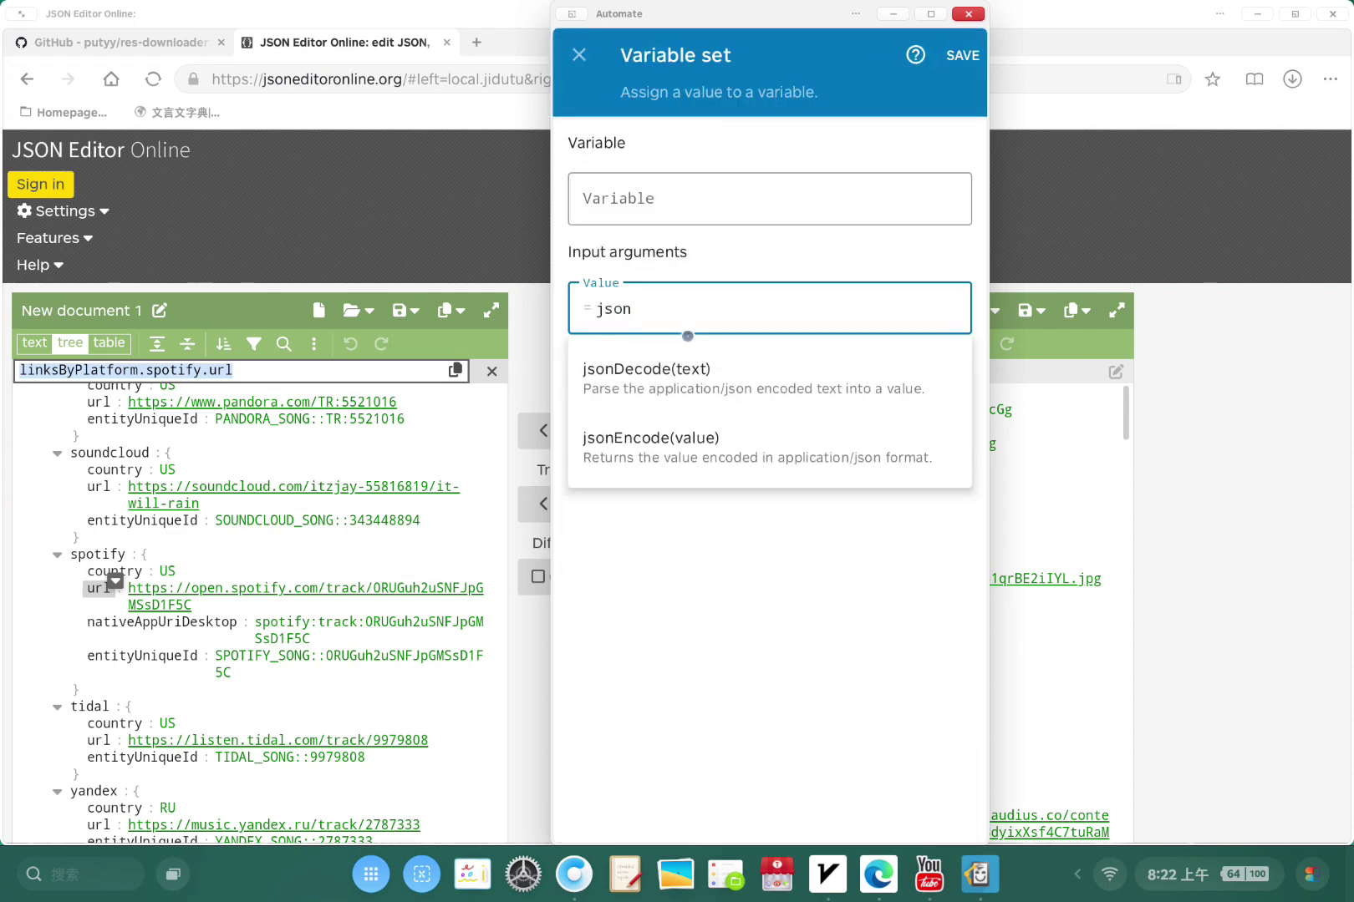
left_click(685, 364)
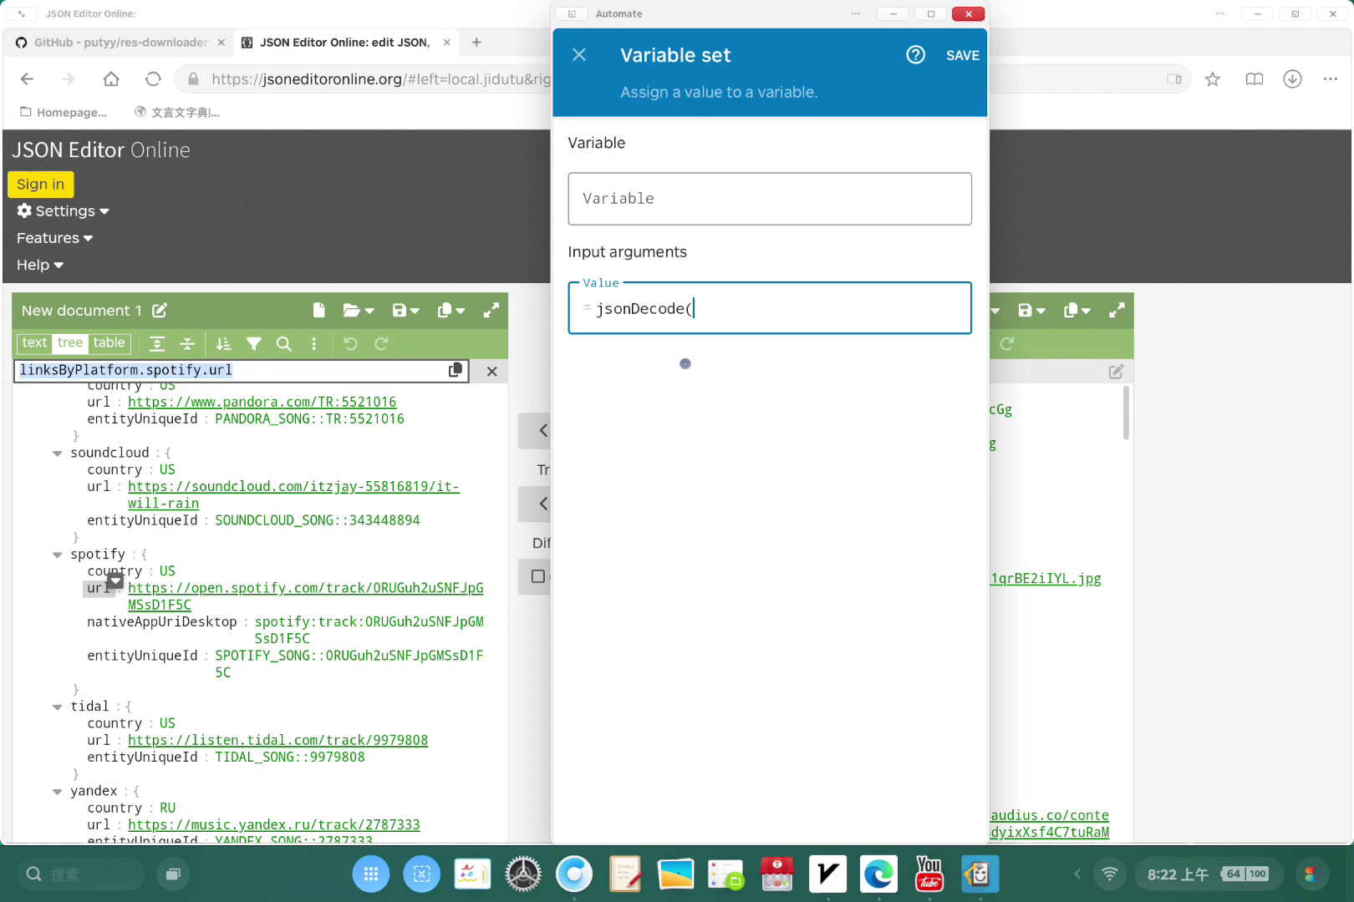
type("so")
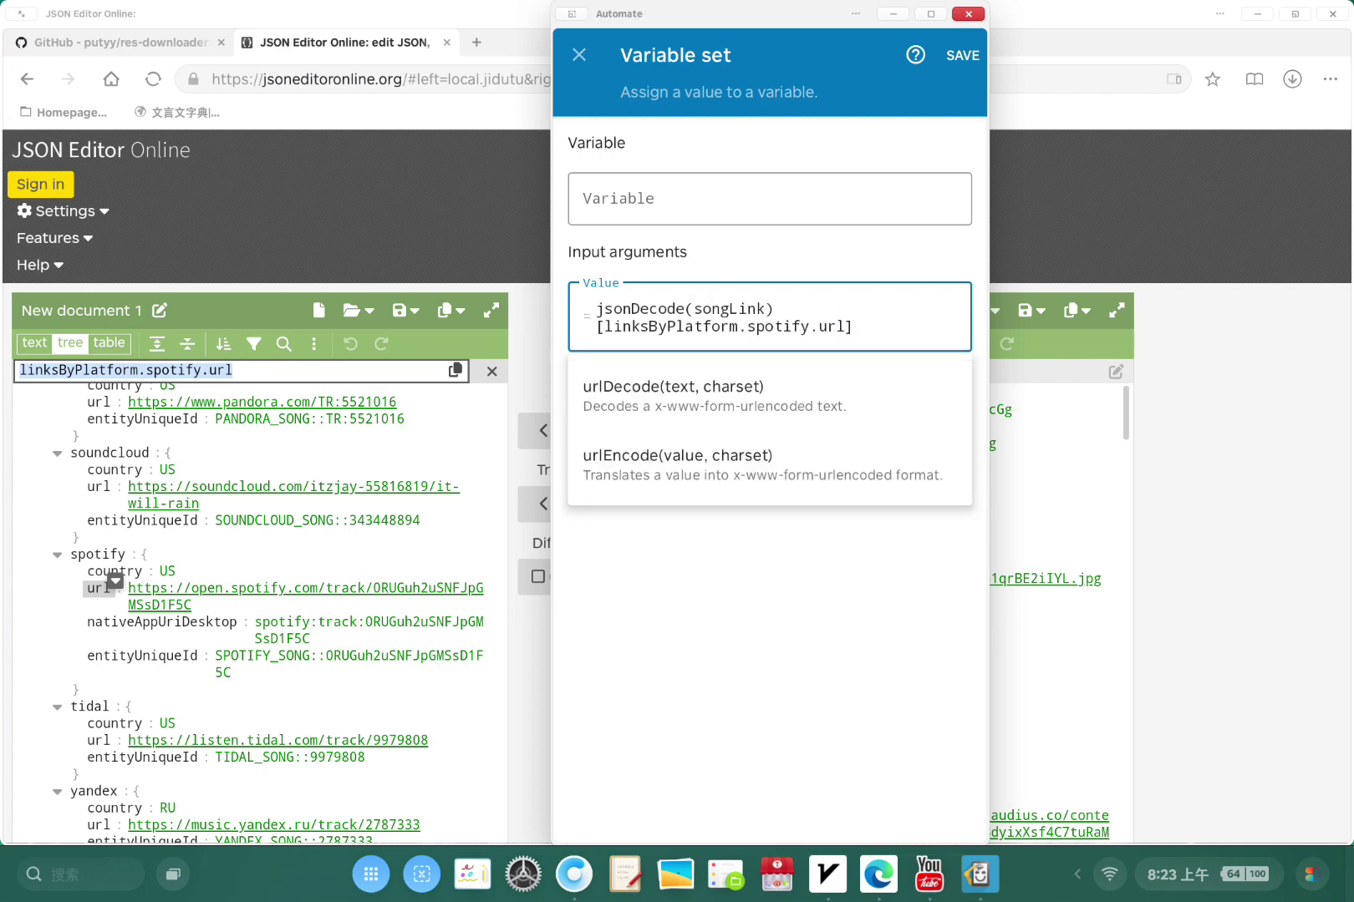
left_click(903, 201)
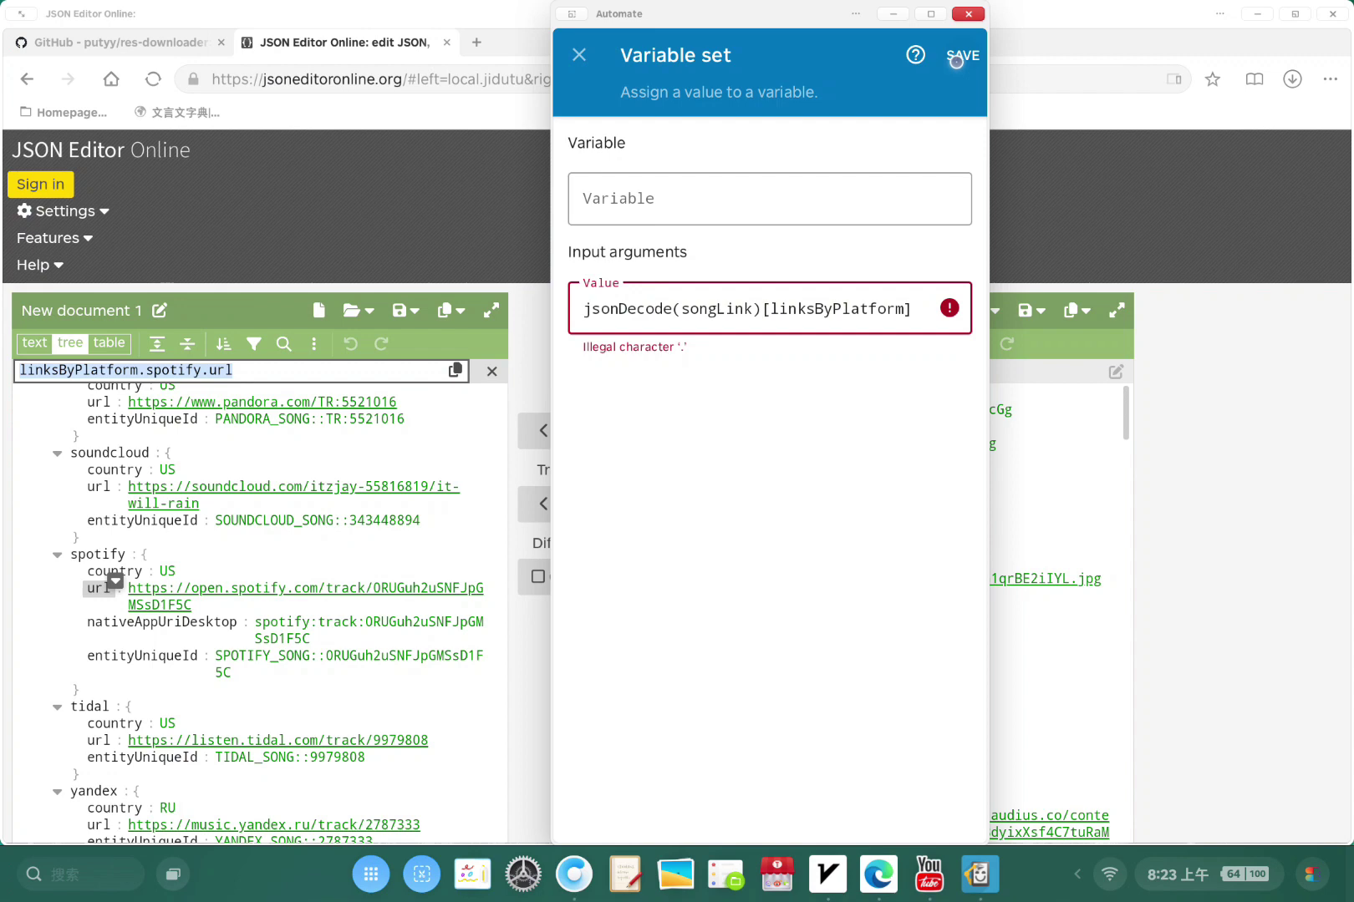
left_click(956, 61)
left_click(603, 316)
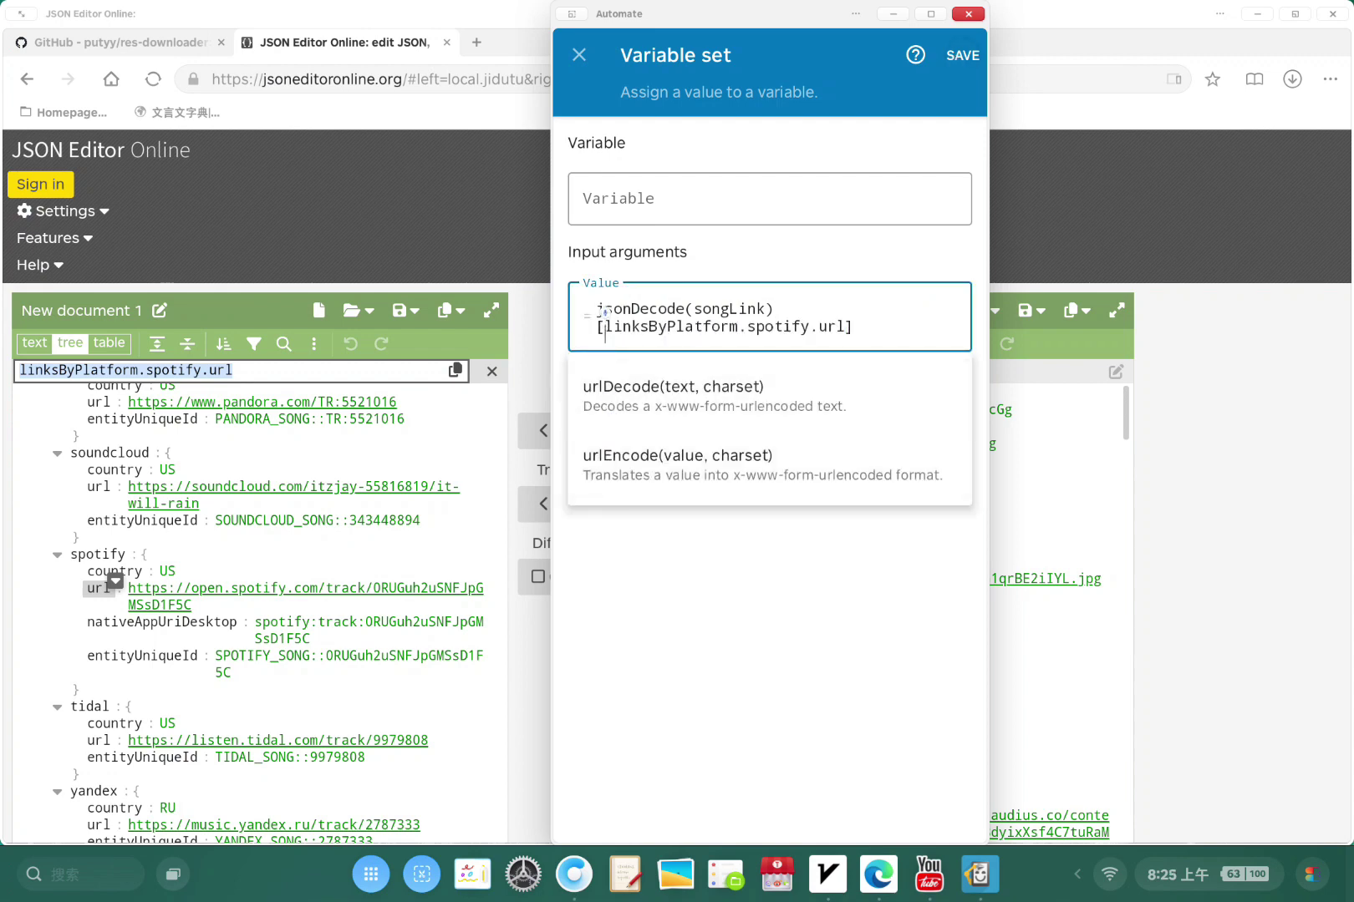
left_click(605, 326)
type("\"")
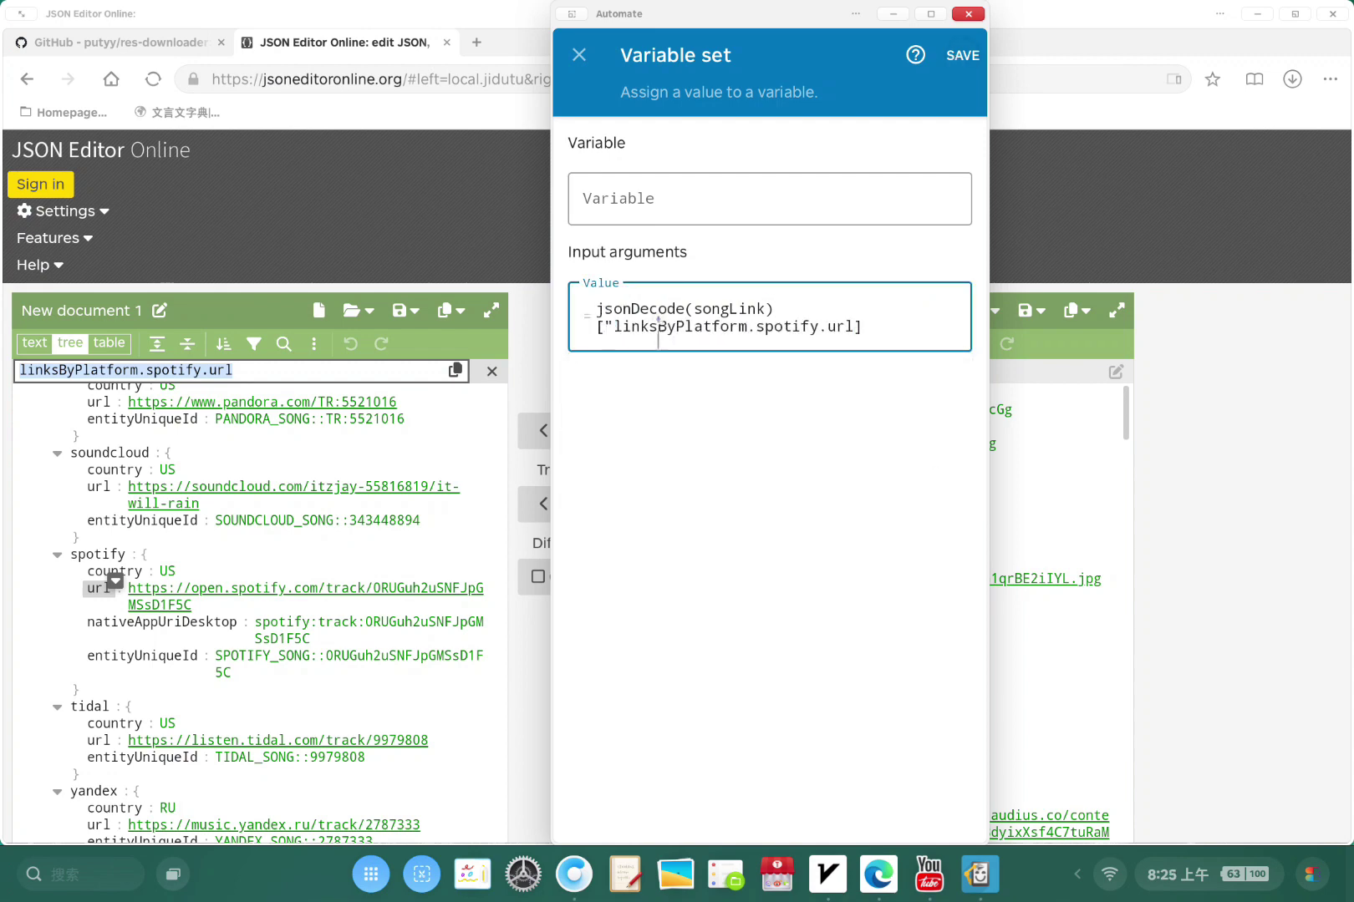
left_click(852, 309)
type("\"")
- Name the variable spotifyUrl and save the block
left_click(755, 201)
type("spot")
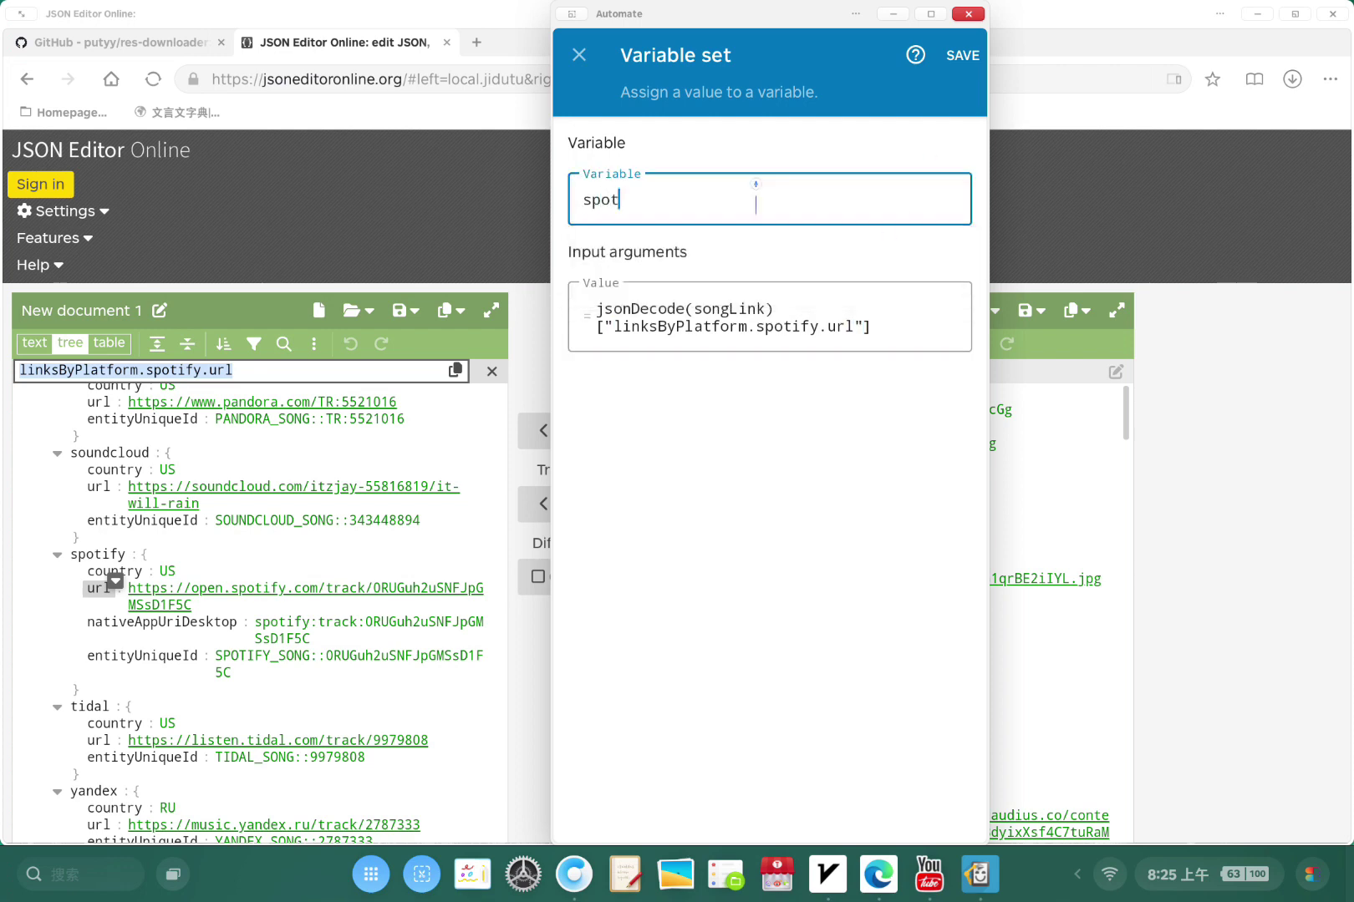
type("ifyUrl")
left_click(962, 56)
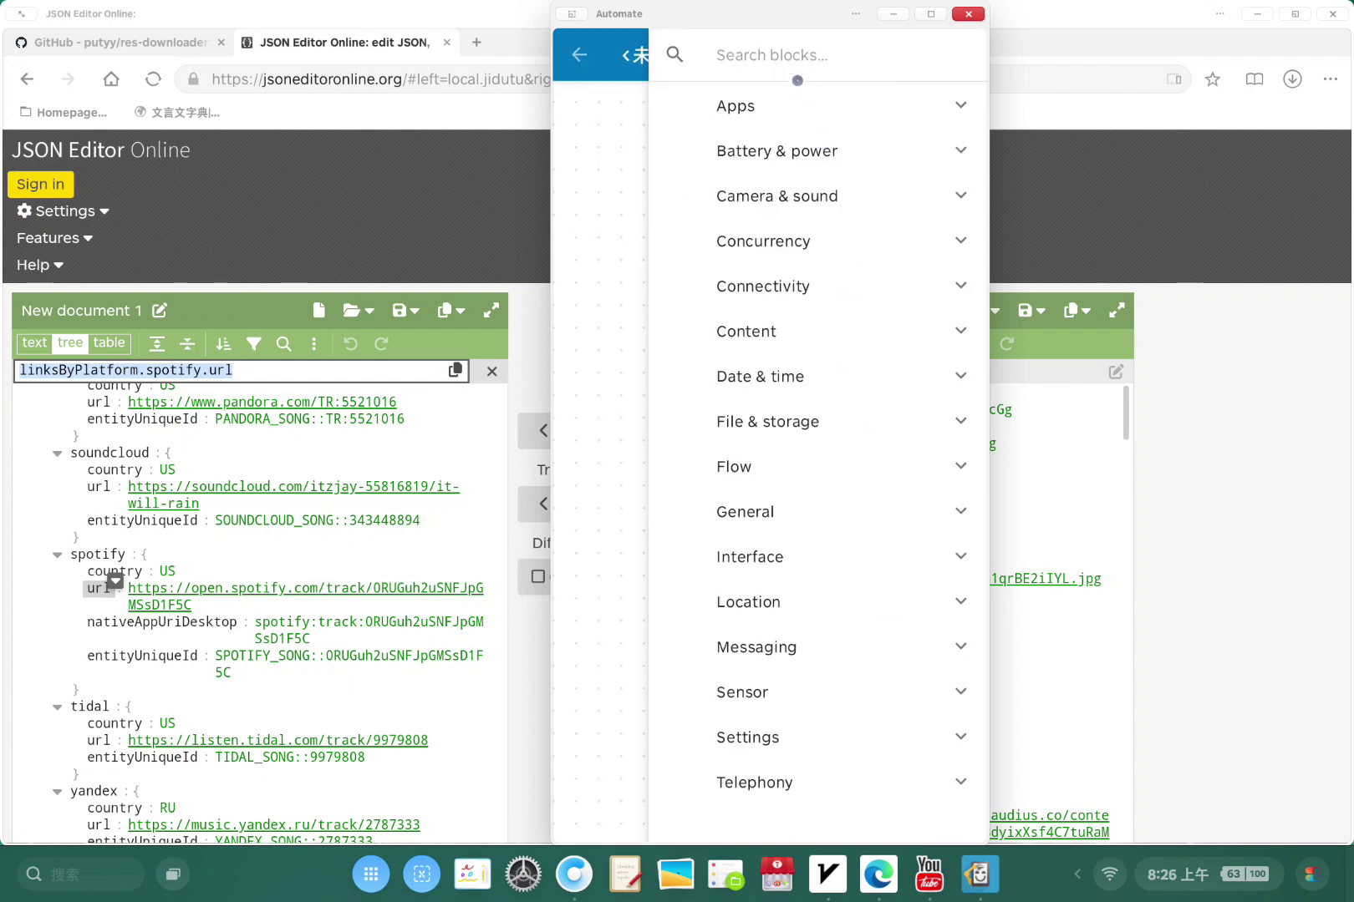
- Add an 'app start' block beneath the variable step, connect it, and open its settings
left_click(796, 55)
type("app start")
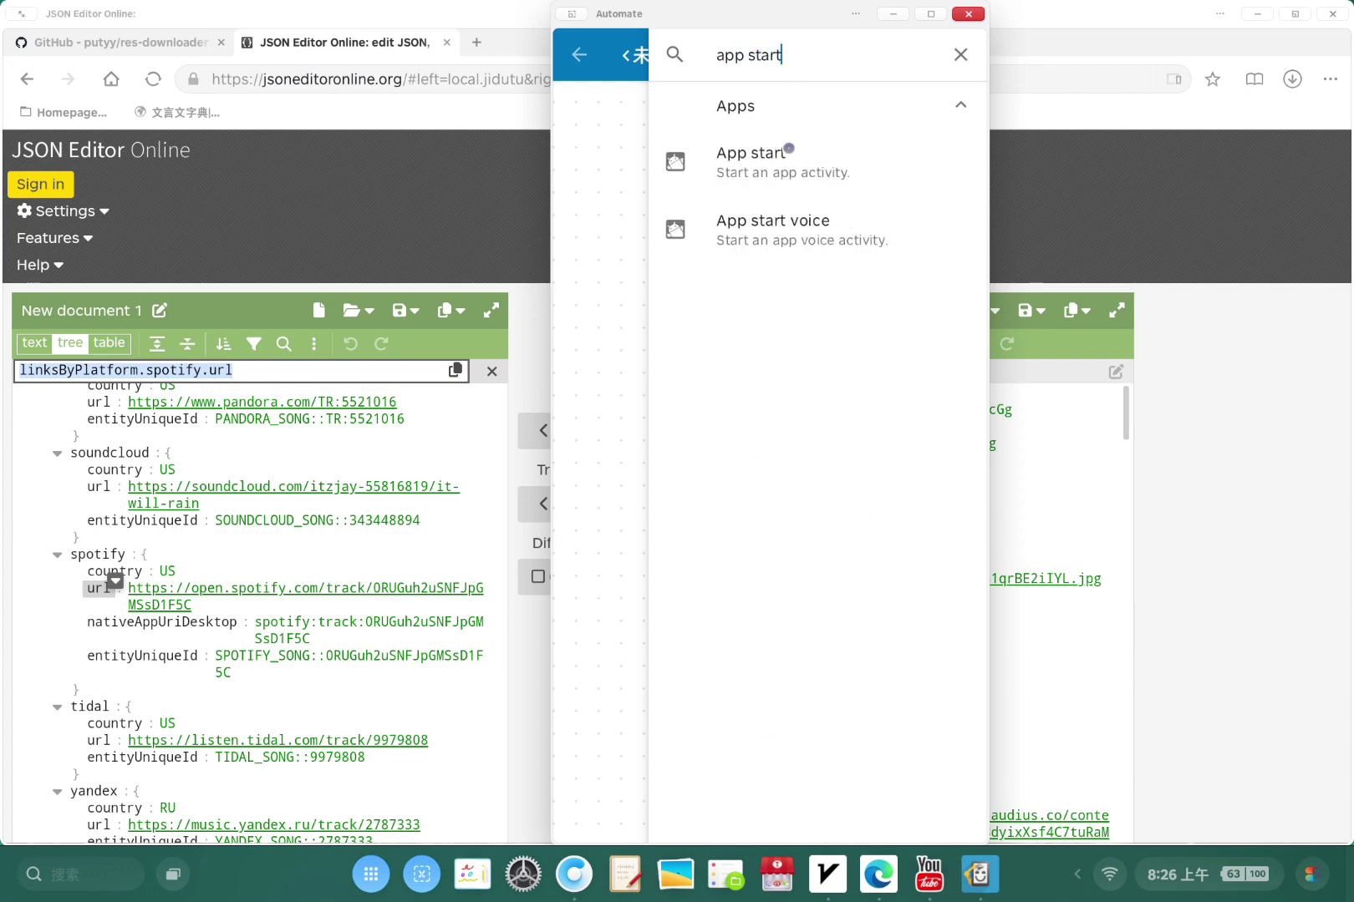
left_click(785, 167)
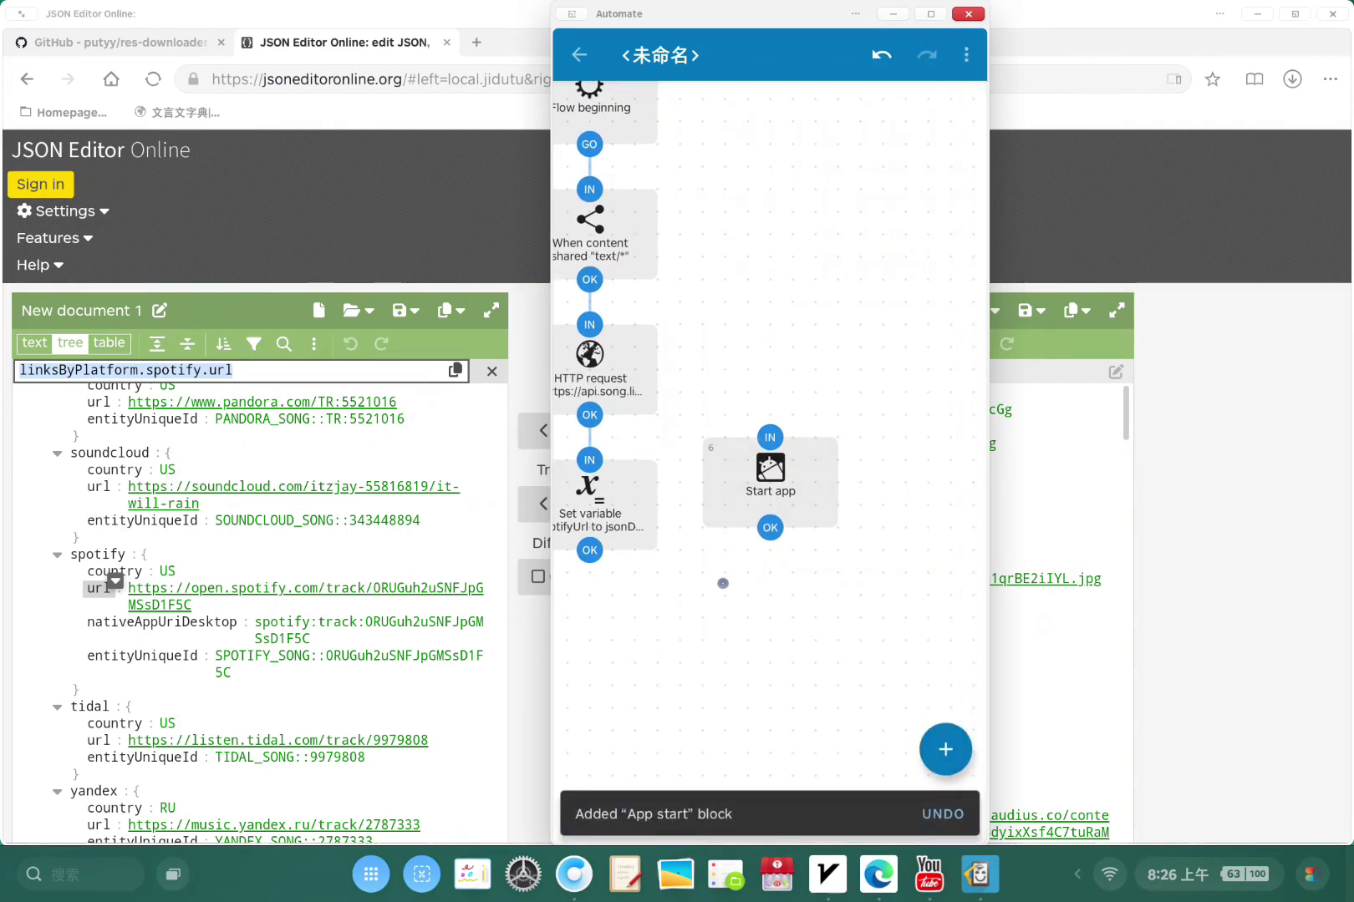
left_click_drag(723, 583, 587, 743)
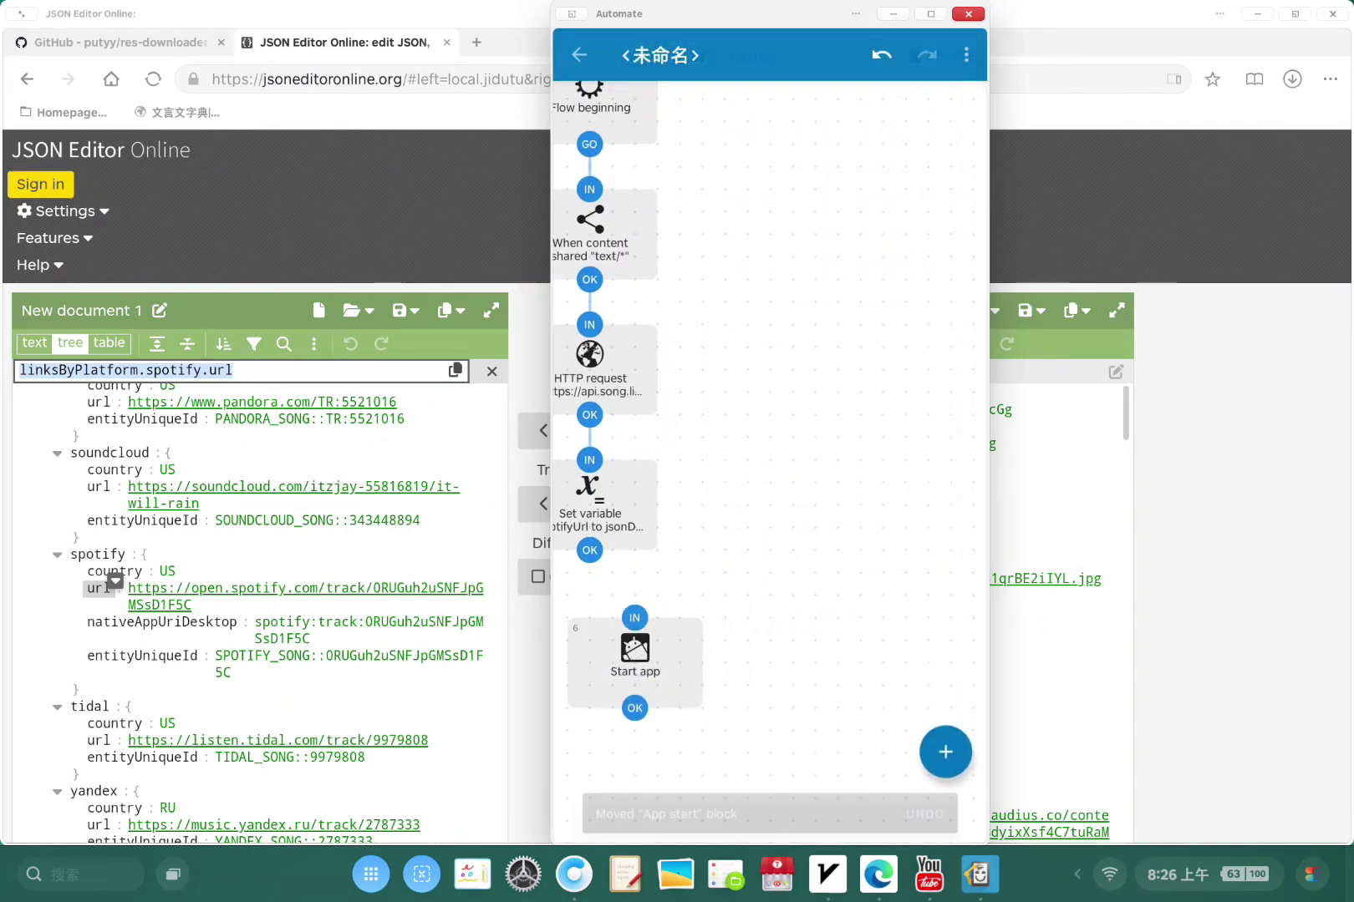
left_click_drag(612, 569, 634, 617)
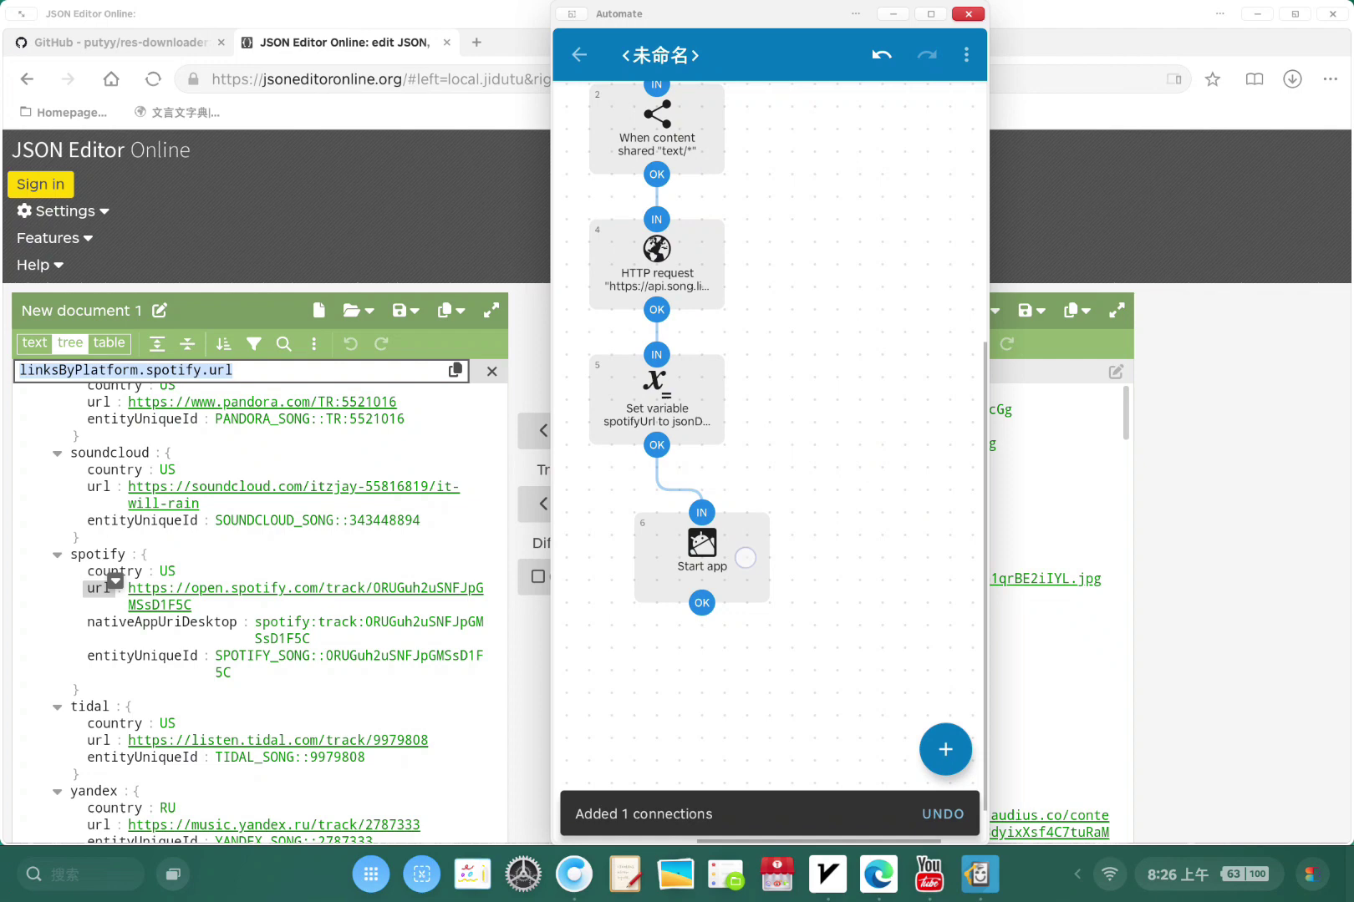
left_click(733, 560)
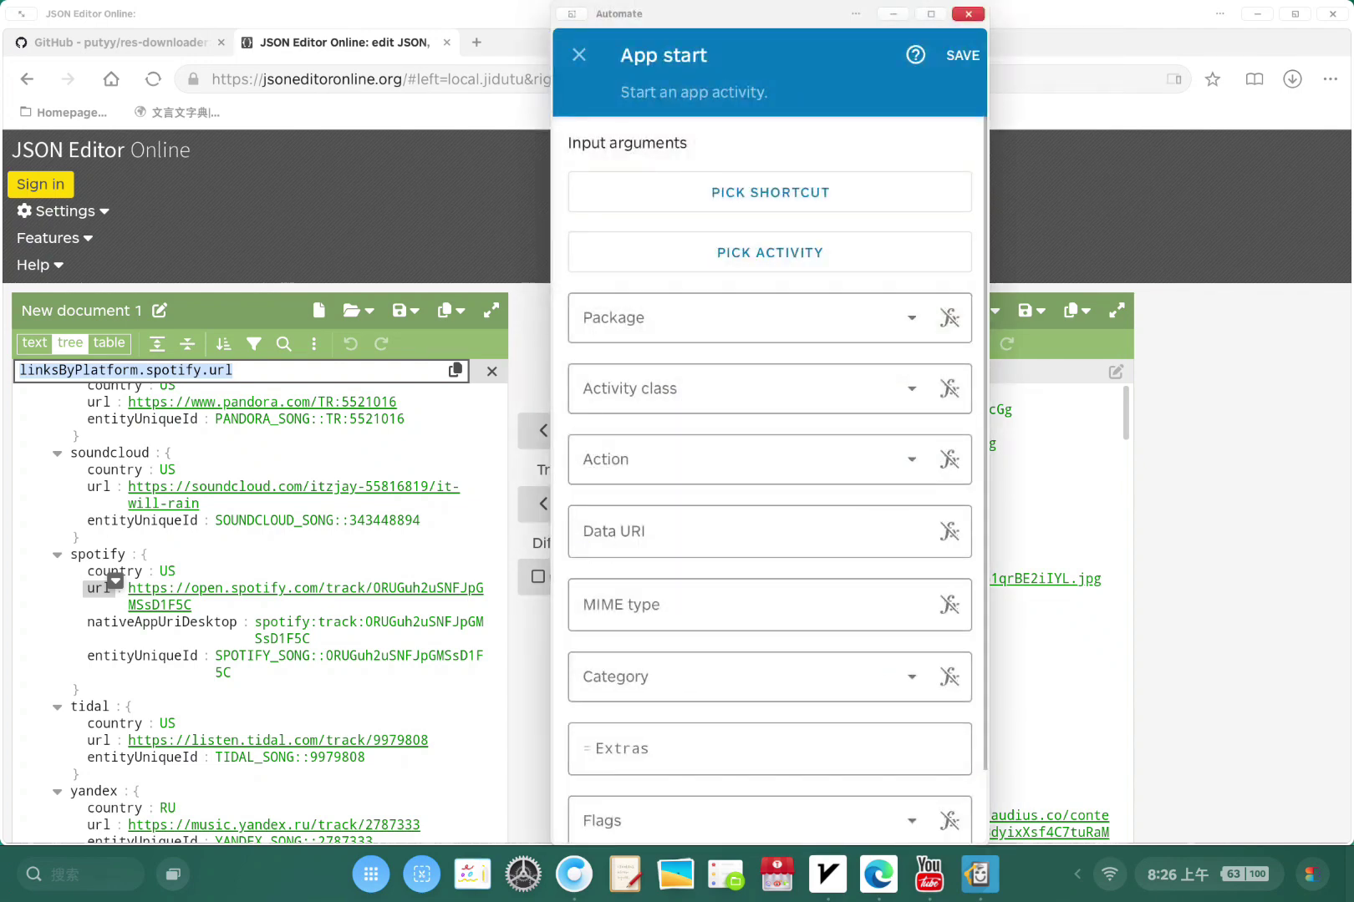
- Set the app to start as Spotify (com.spotify.music) with activity MainActivity
left_click(909, 318)
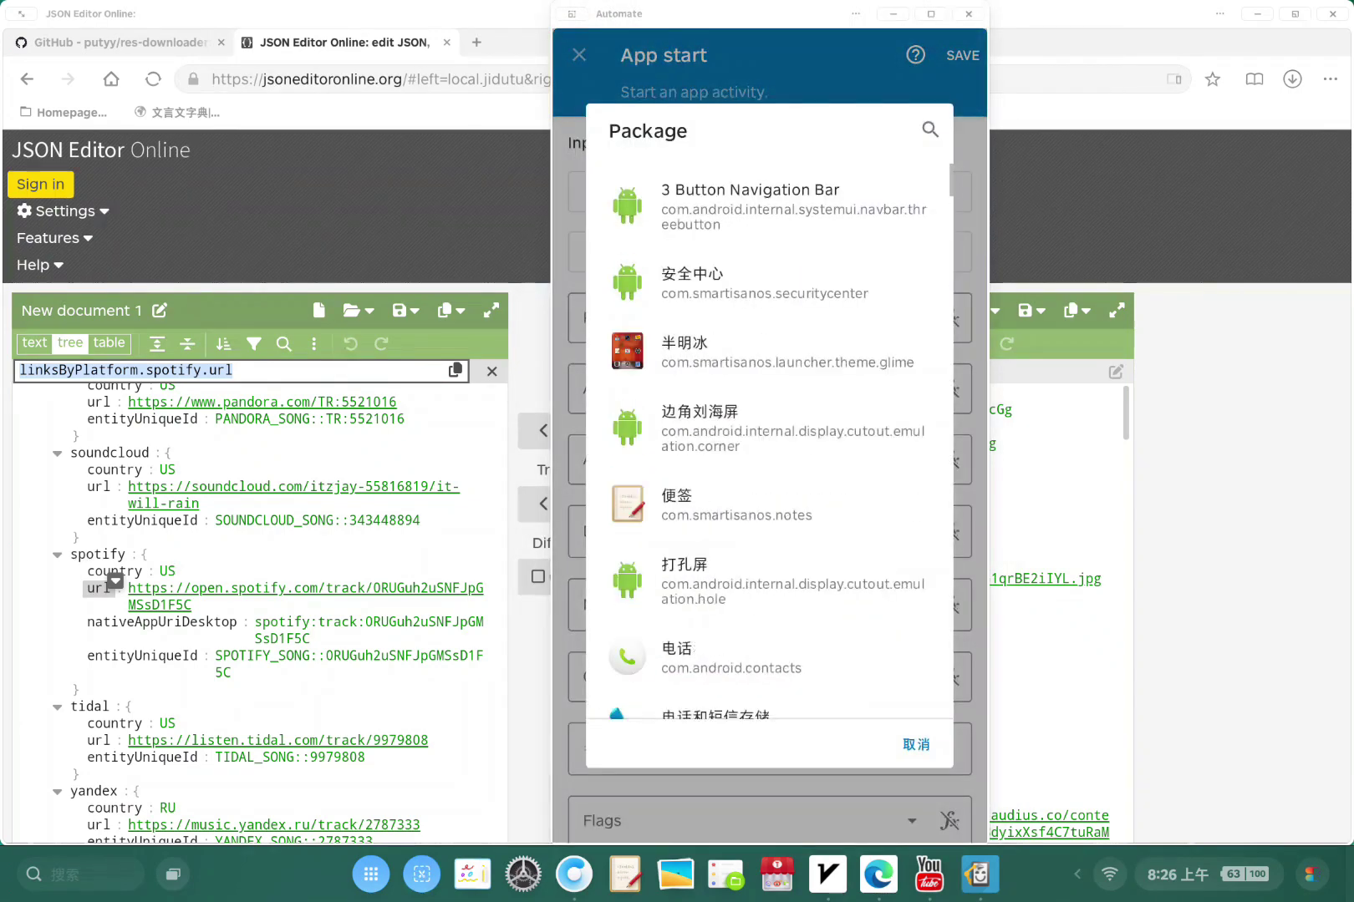
left_click(930, 129)
type("spot")
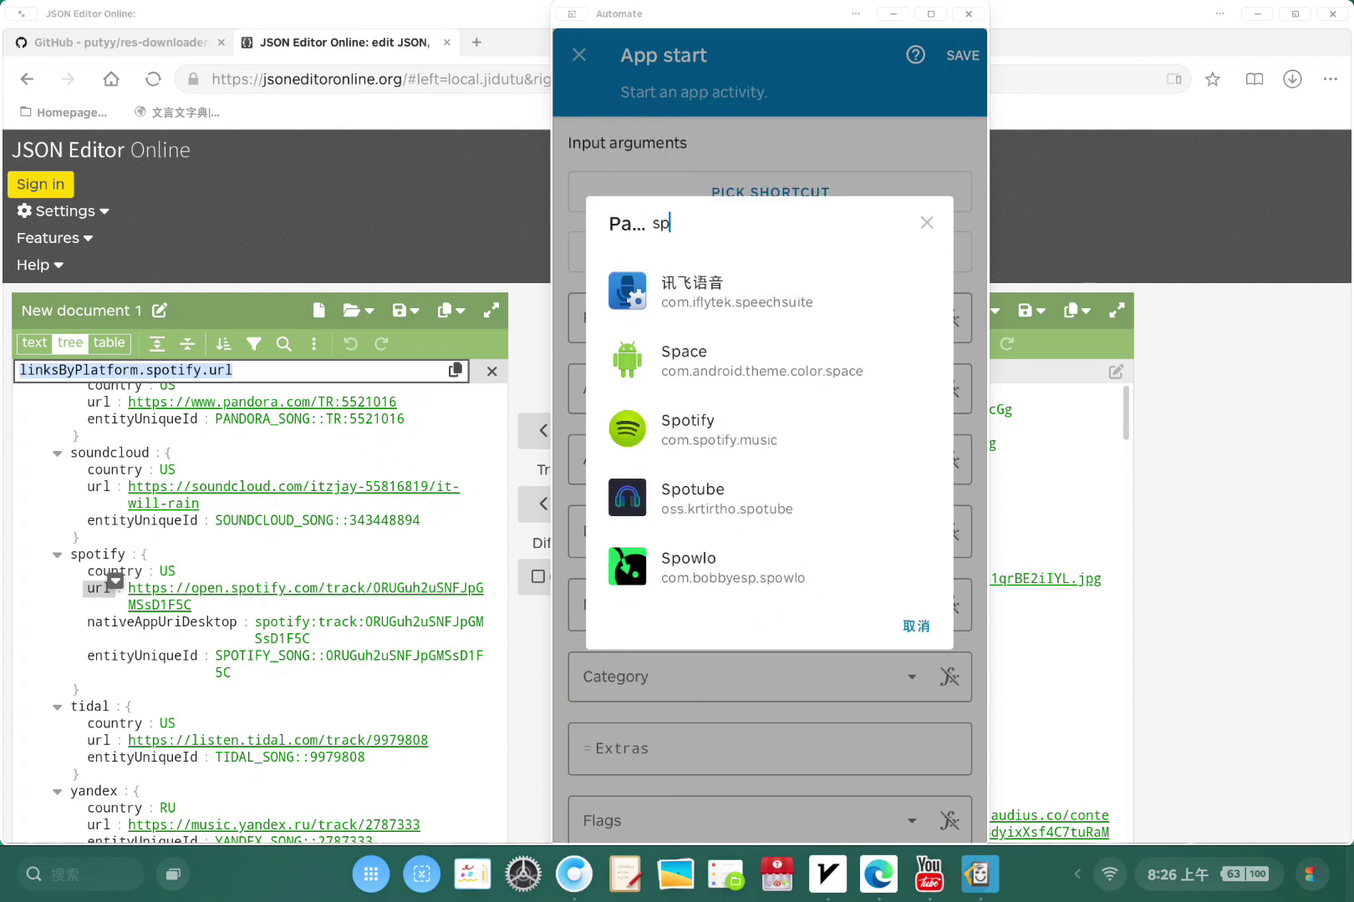
left_click(752, 394)
left_click(911, 389)
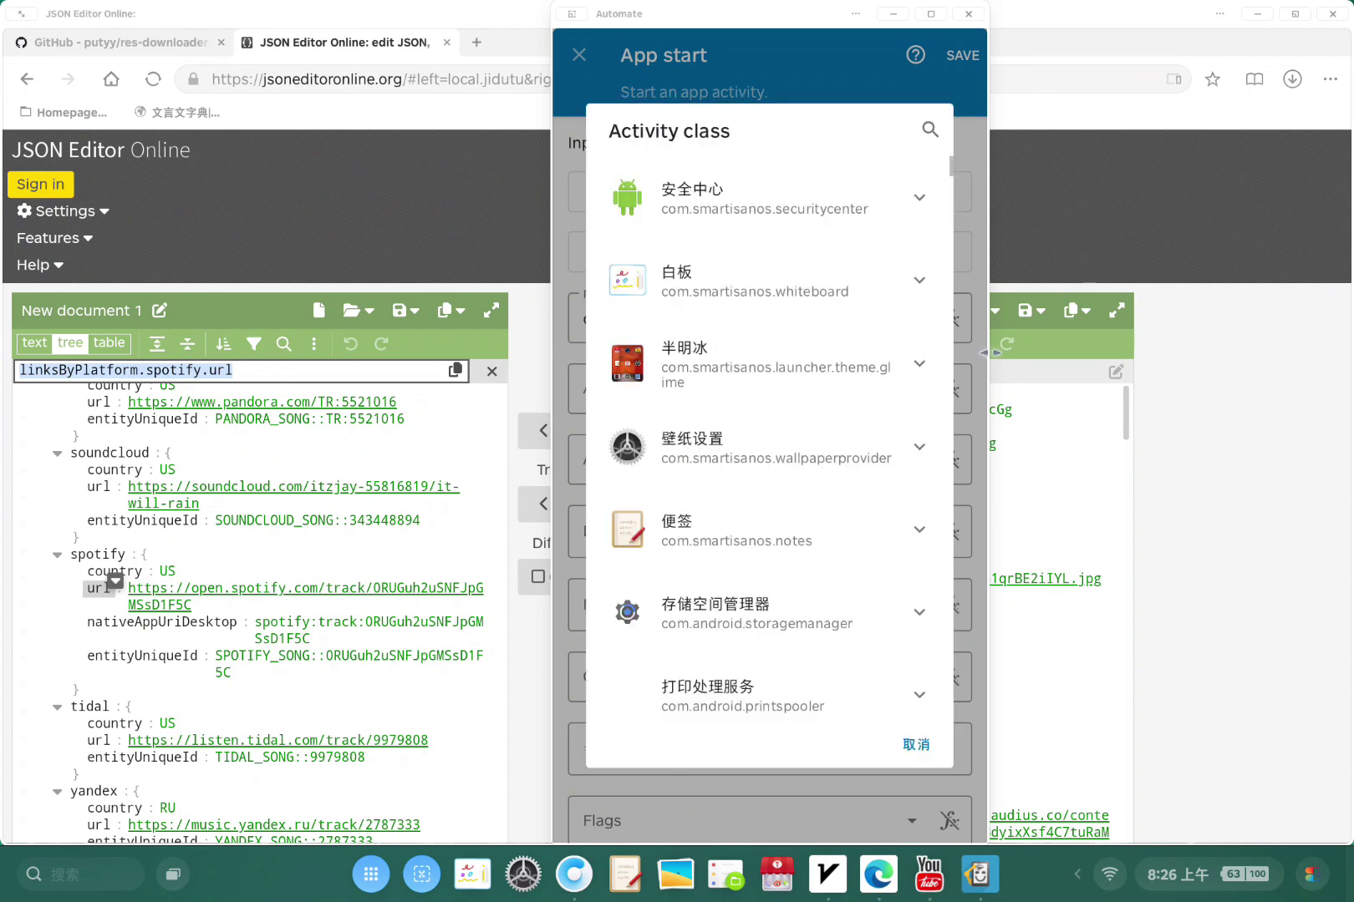
left_click(836, 459)
- Set the action to View and the Data URI to spotifyUrl, then save
left_click(836, 459)
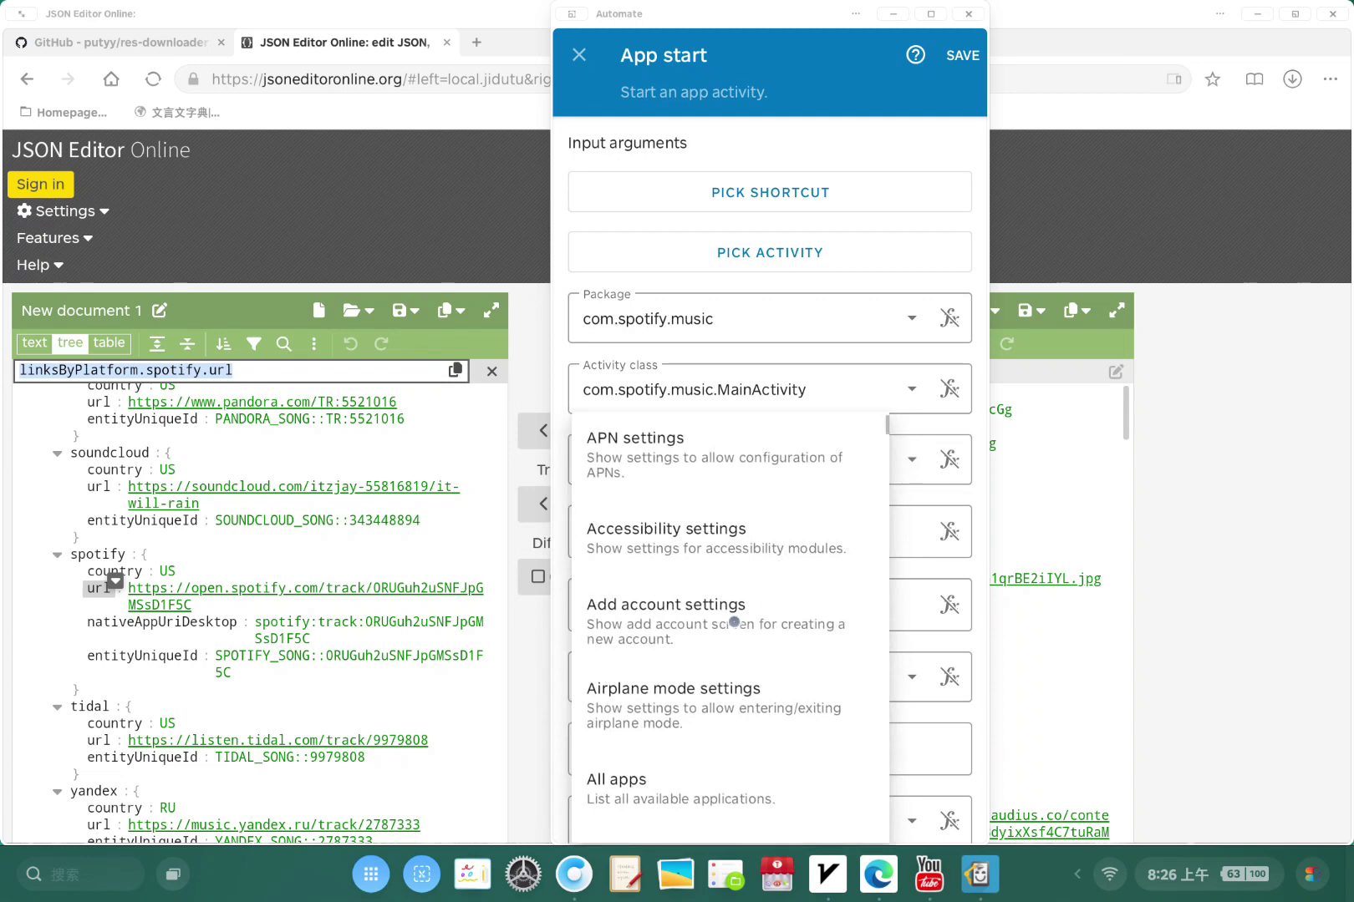
scroll(778, 566, "down", 15)
left_click(705, 748)
left_click(761, 532)
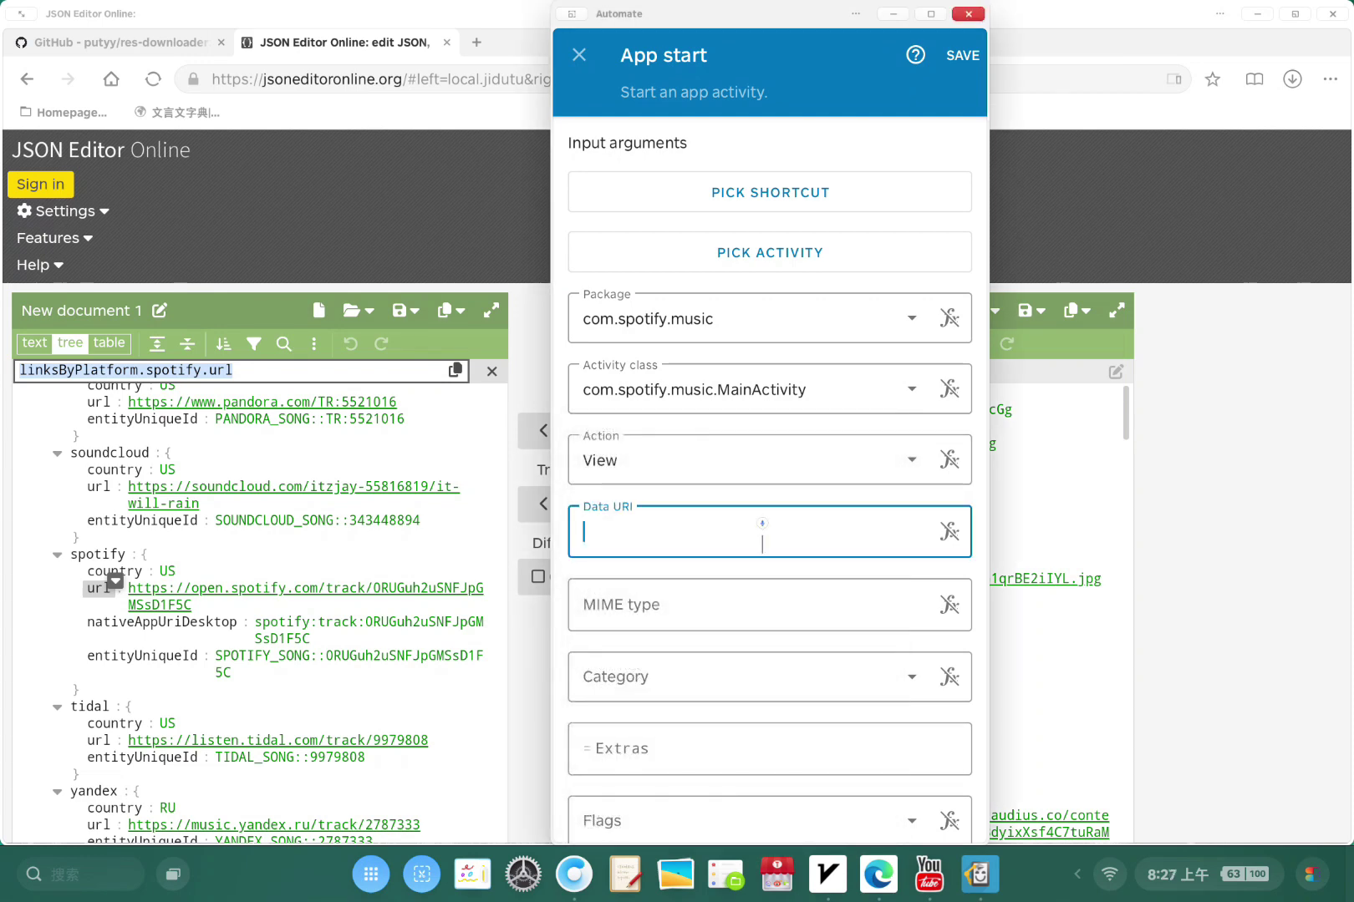
left_click(945, 532)
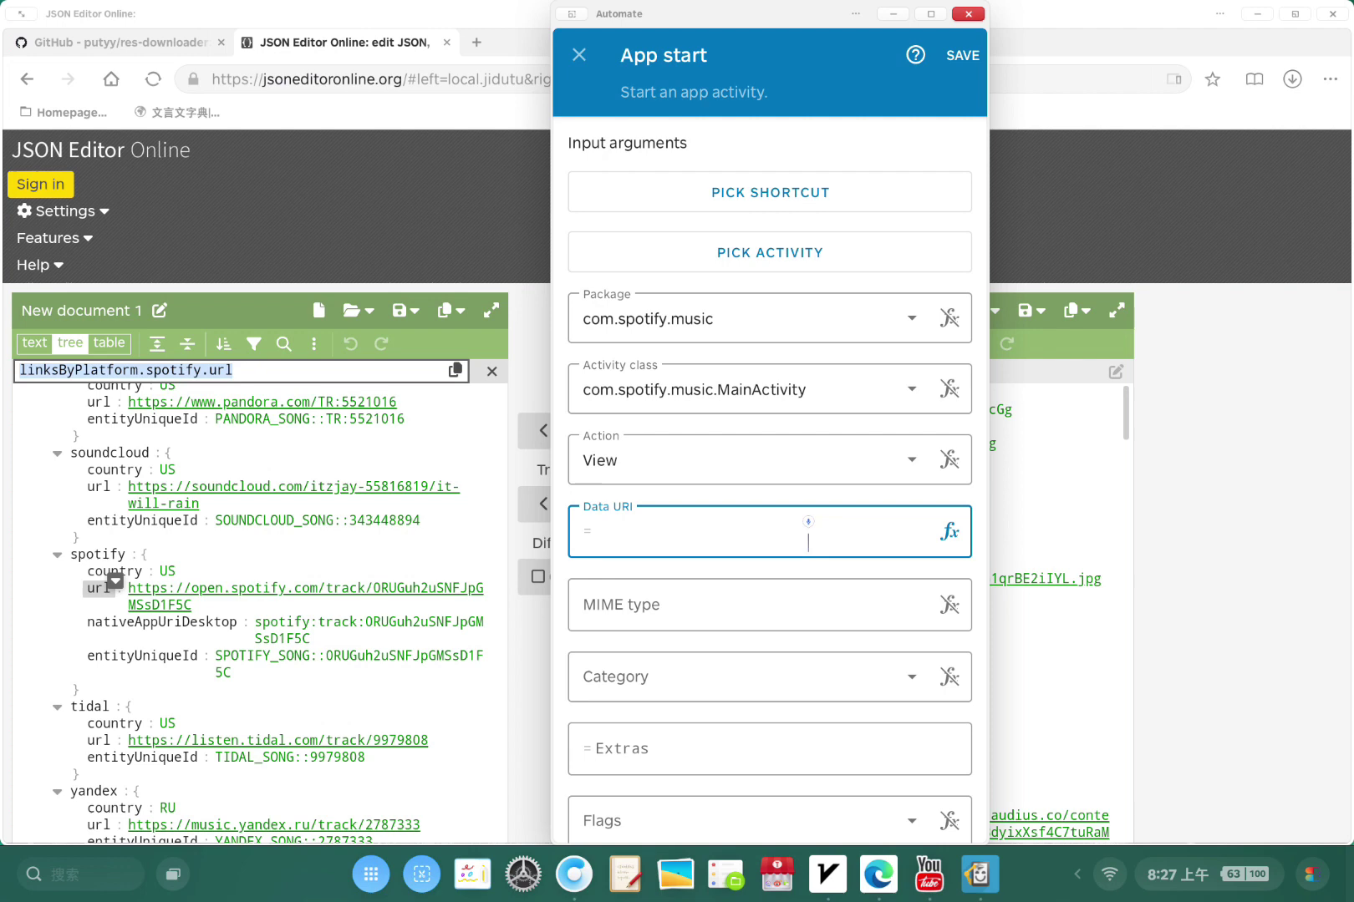
right_click(806, 535)
left_click(754, 532)
type("spo")
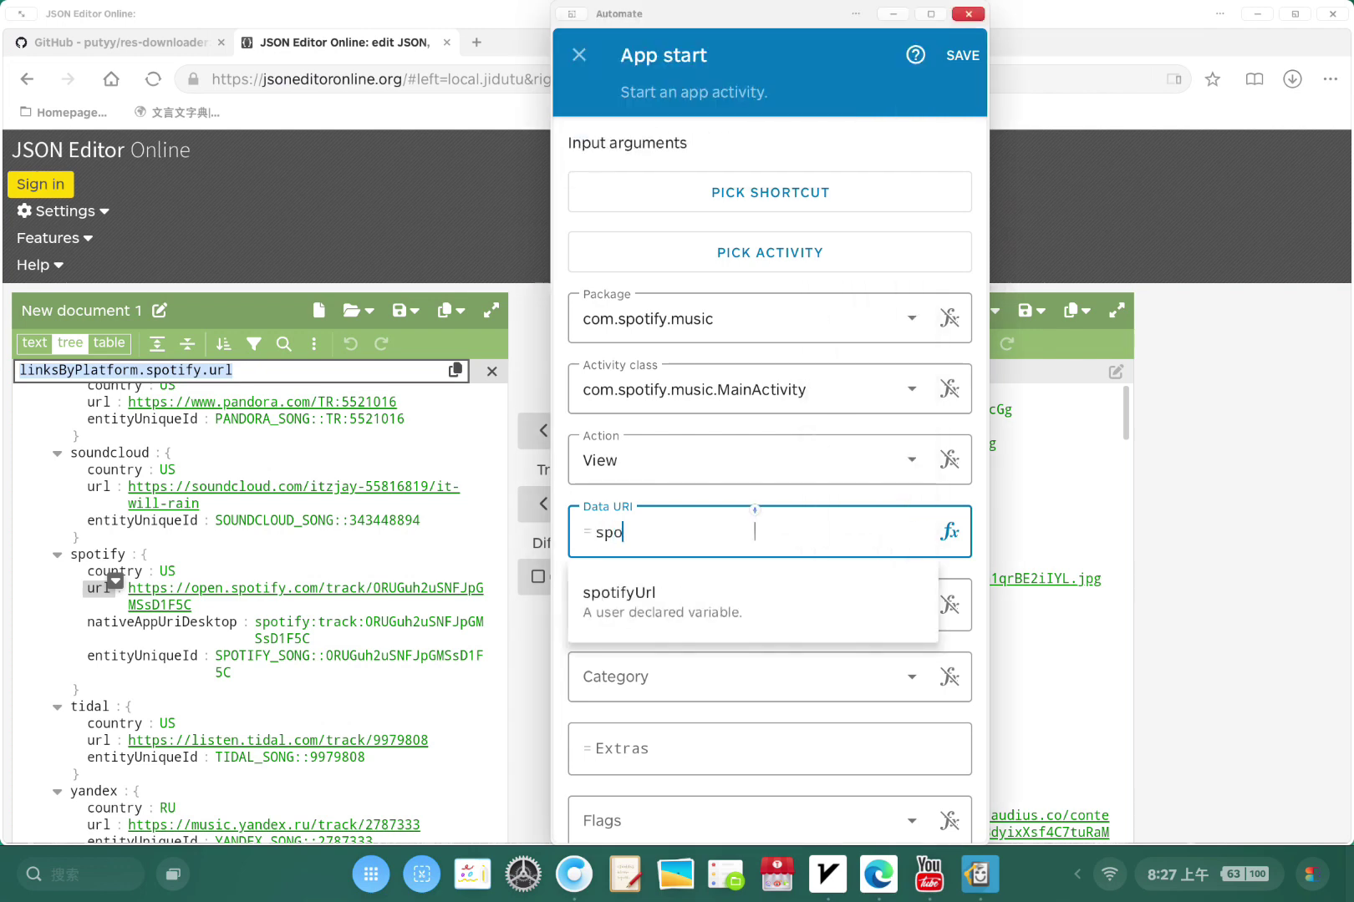
left_click(731, 593)
scroll(776, 568, "down", 2)
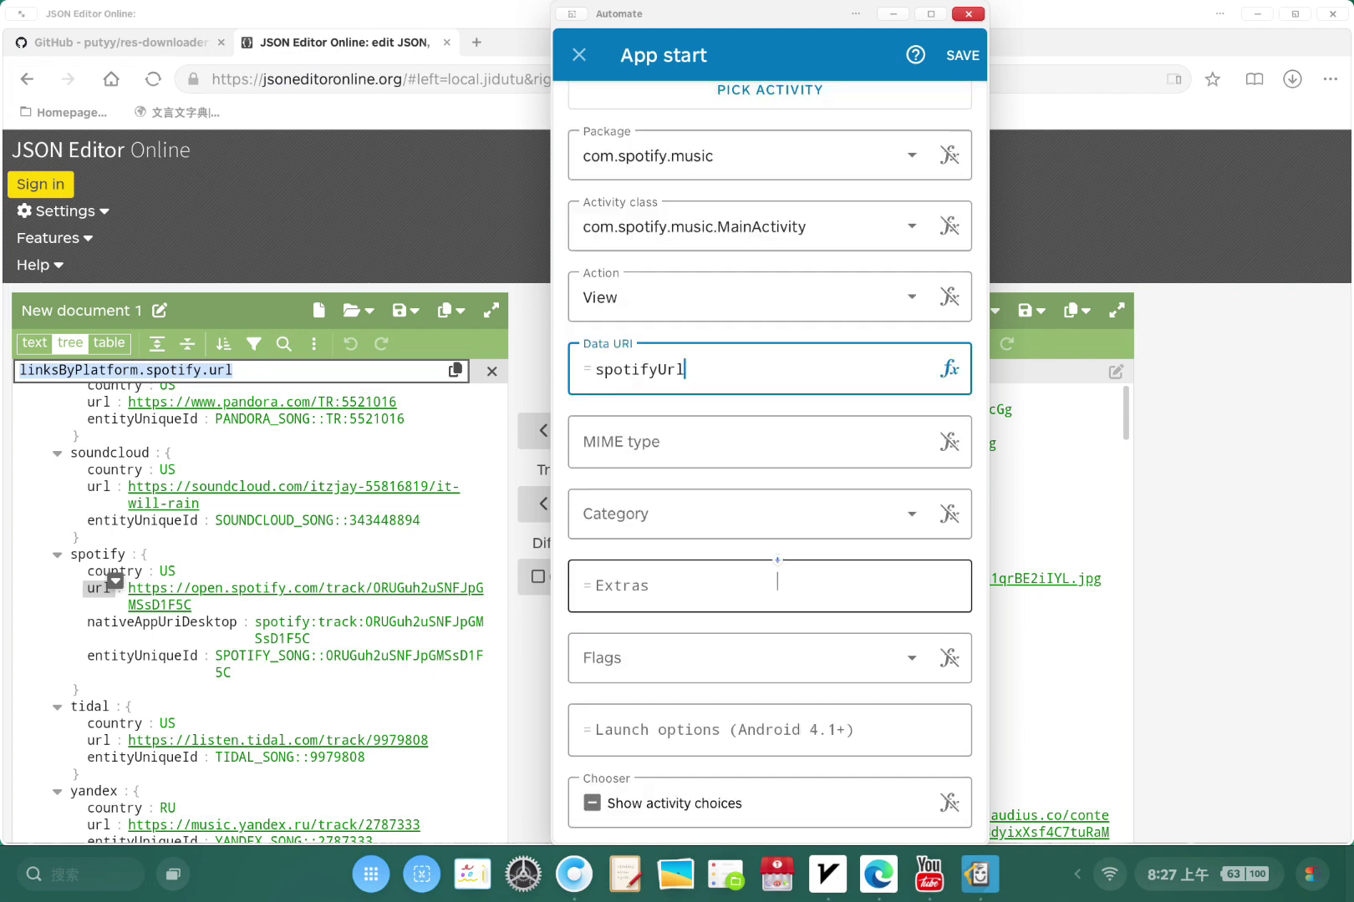
left_click(961, 55)
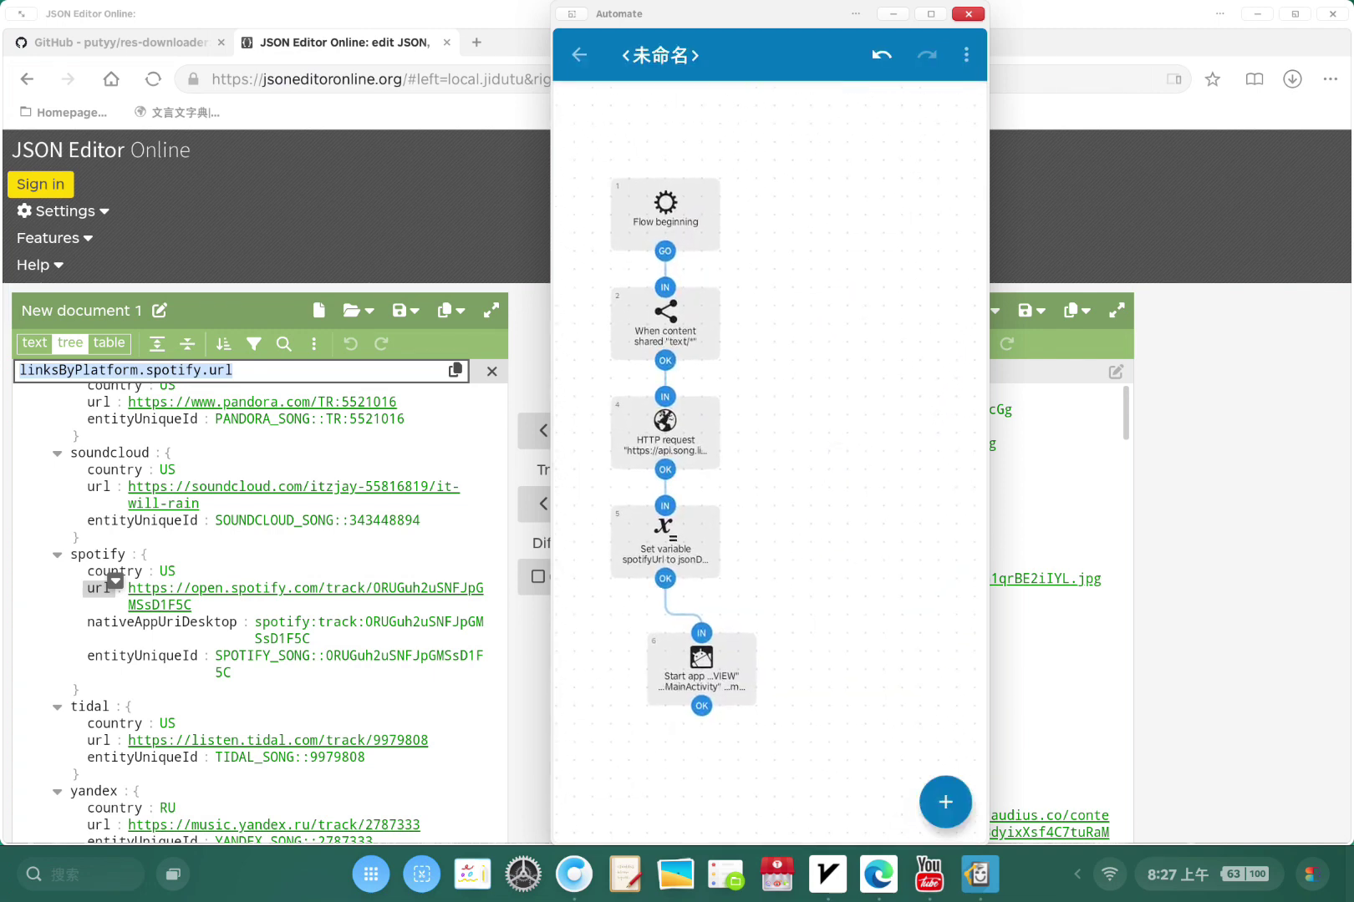
- Loop Start app's output back to When content shared and rename the flow 'YouTube to Spotify'
left_click_drag(701, 706, 667, 284)
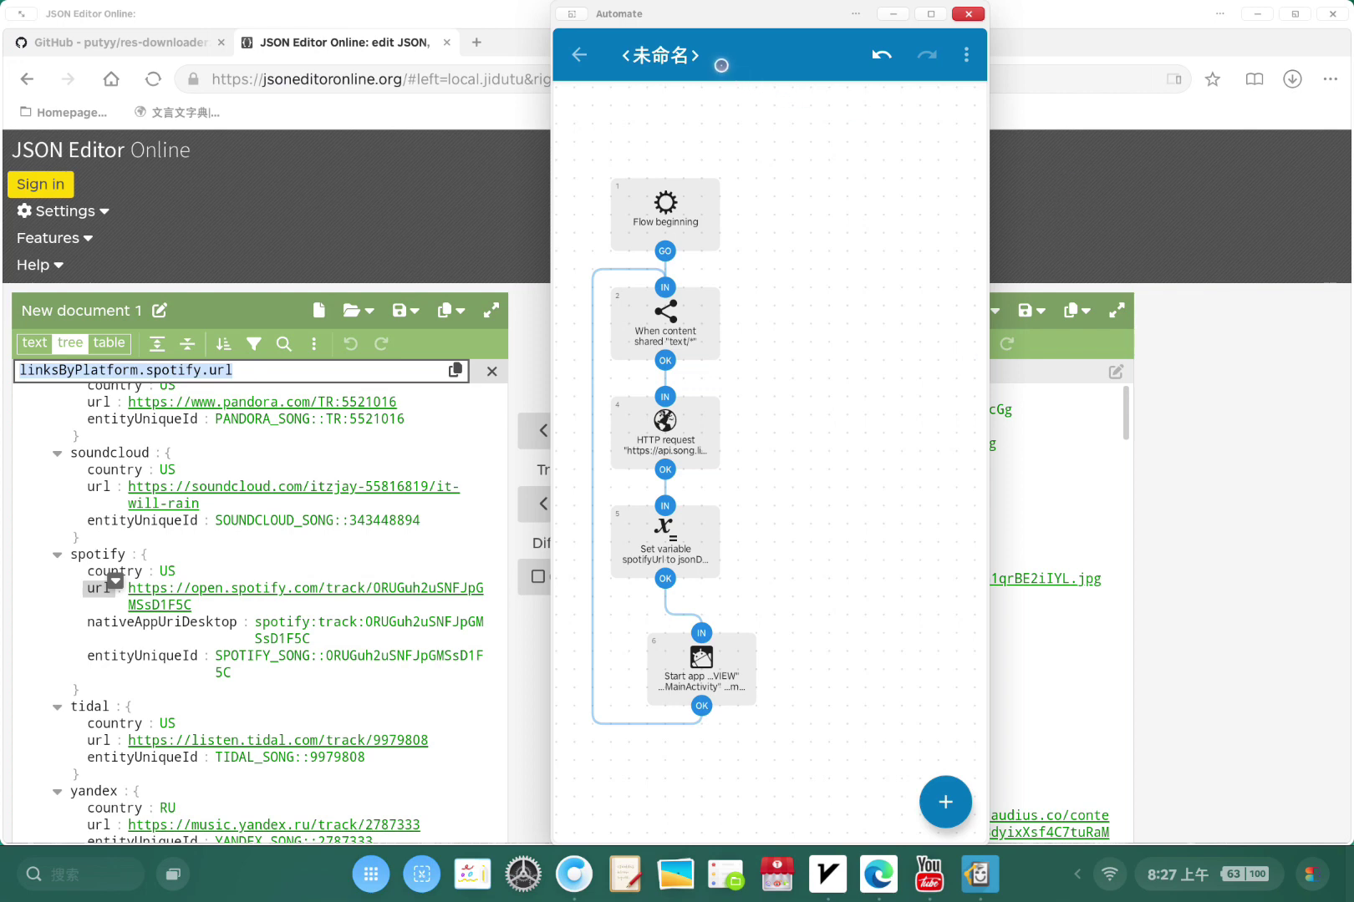
left_click(721, 65)
type("YouTube to Spotify")
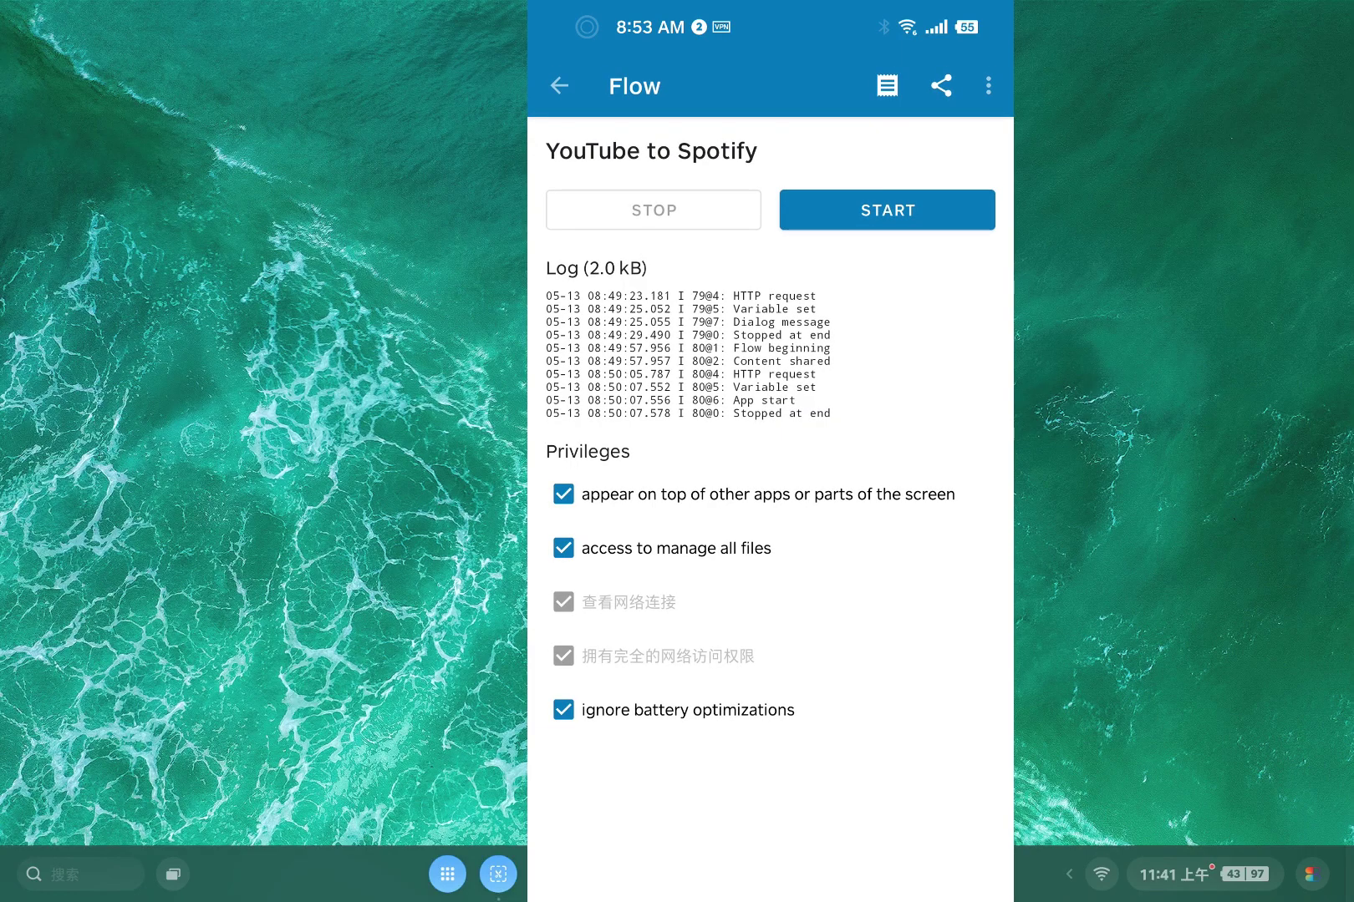
- Start the flow, then share the YouTube video to the YouTube to Spotify flow
left_click(861, 217)
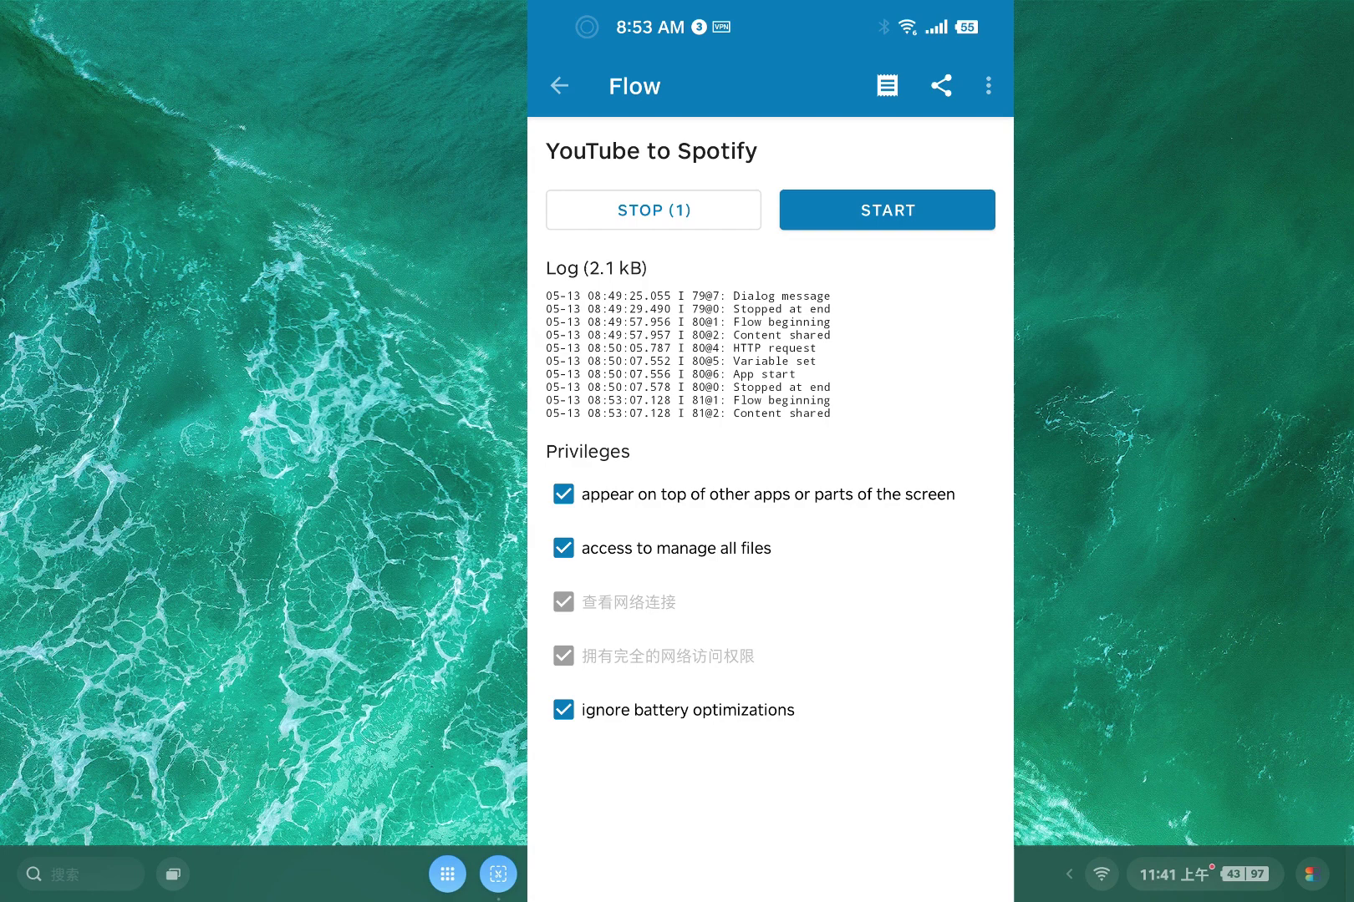
left_click_drag(777, 895, 927, 814)
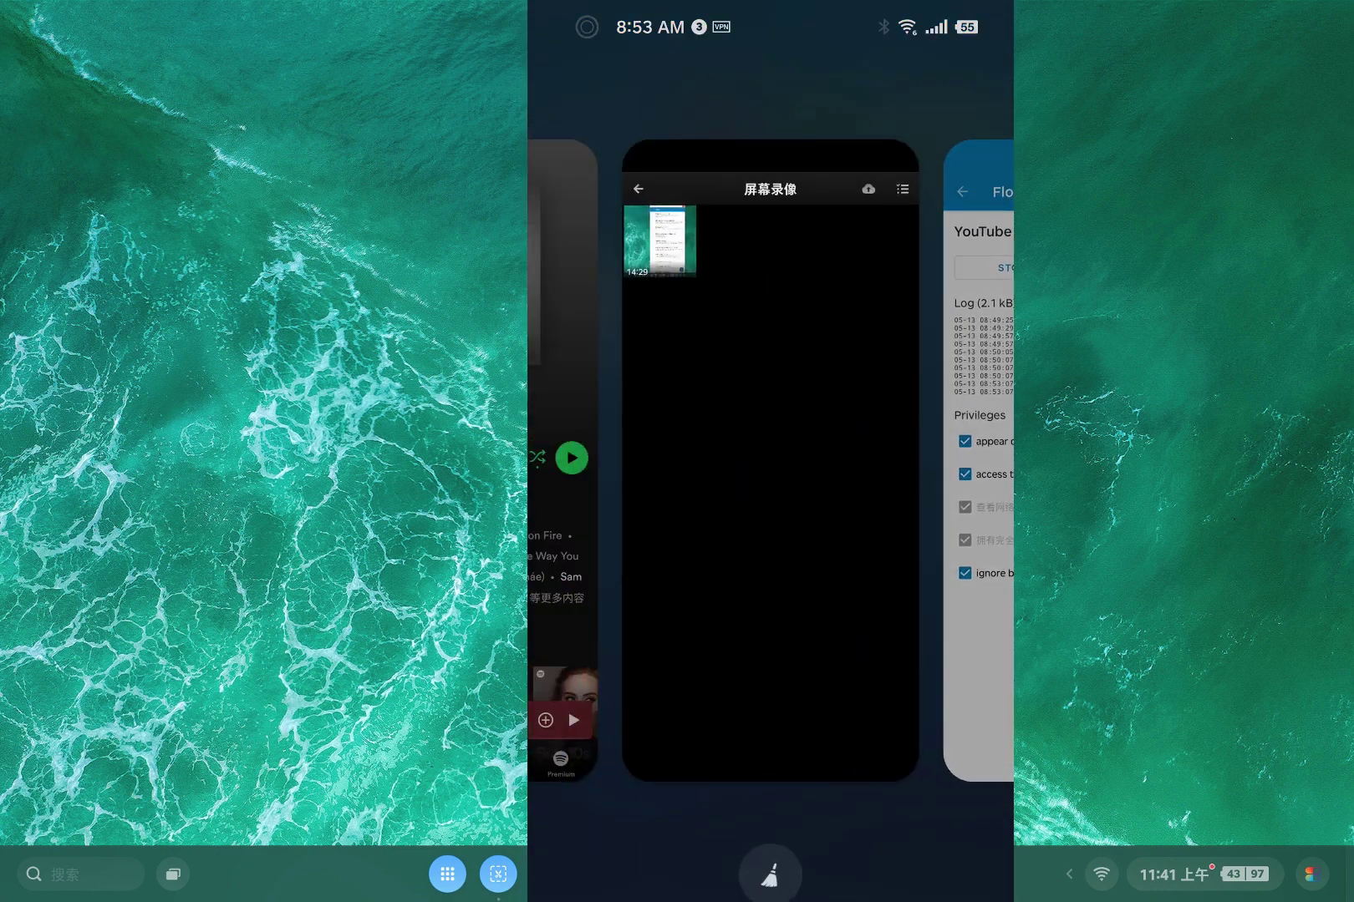
left_click_drag(848, 714, 978, 685)
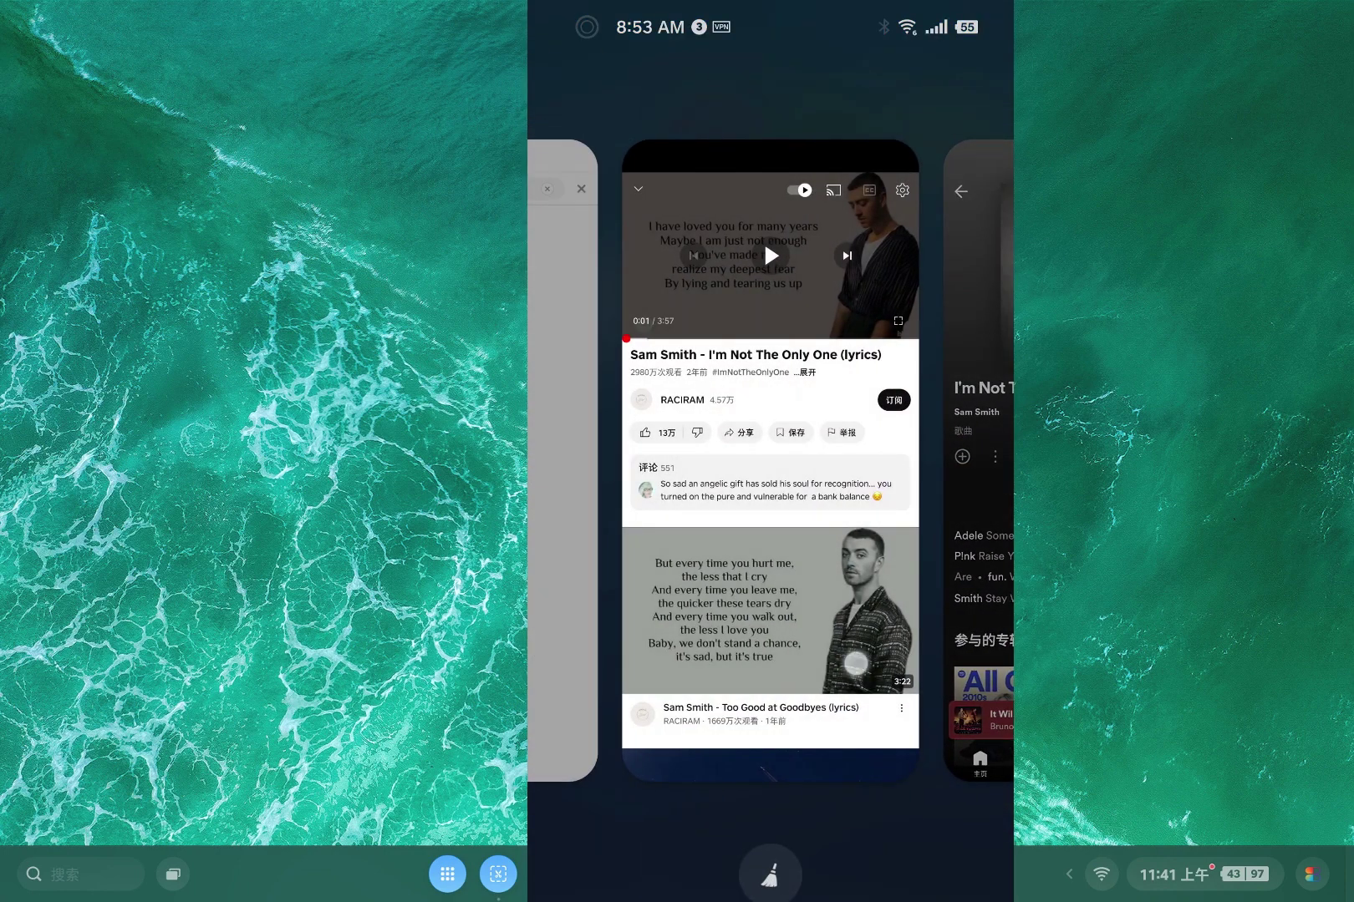
left_click(764, 242)
left_click(716, 483)
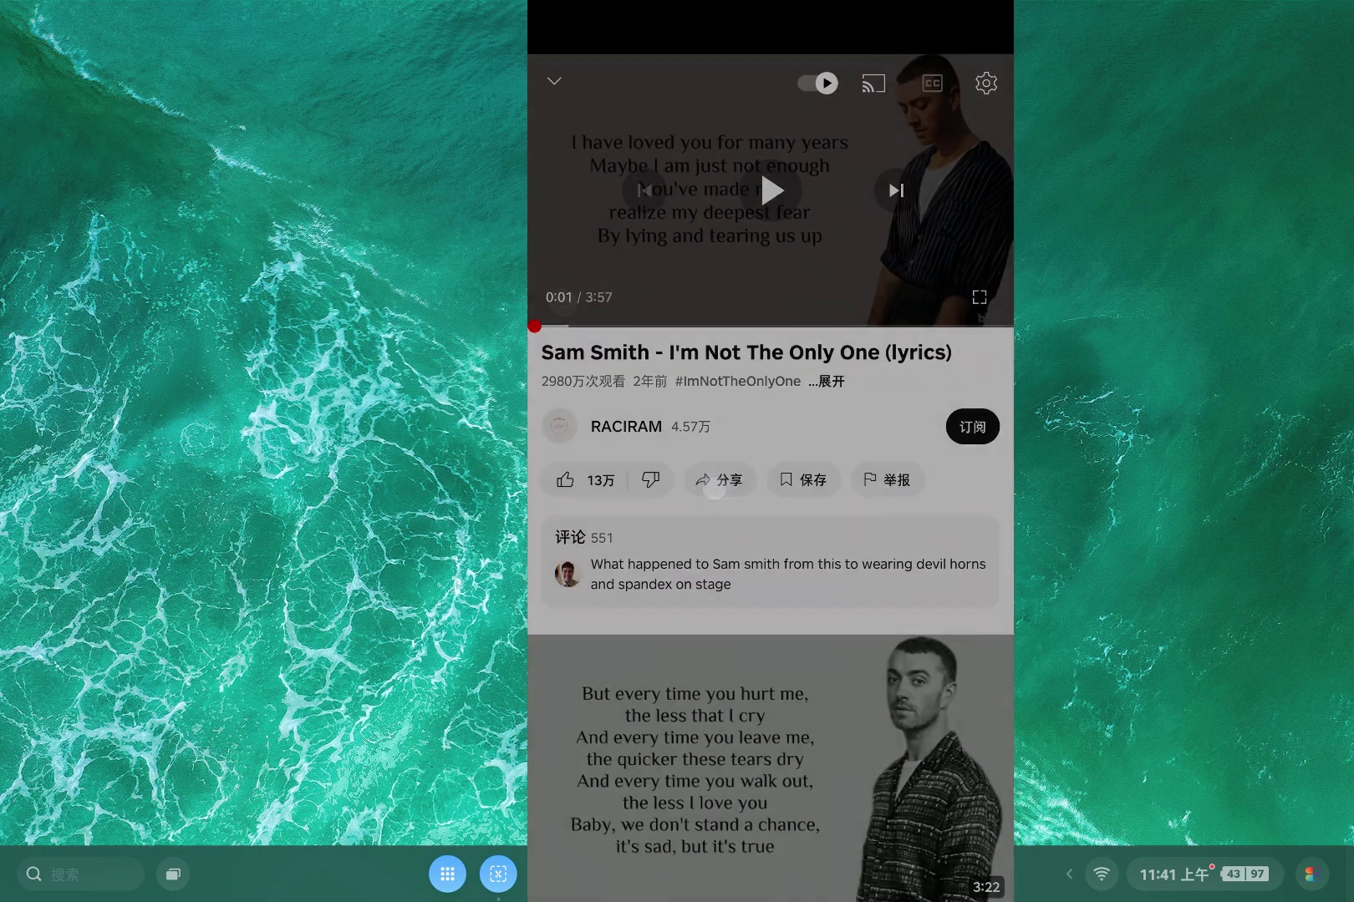
left_click(936, 805)
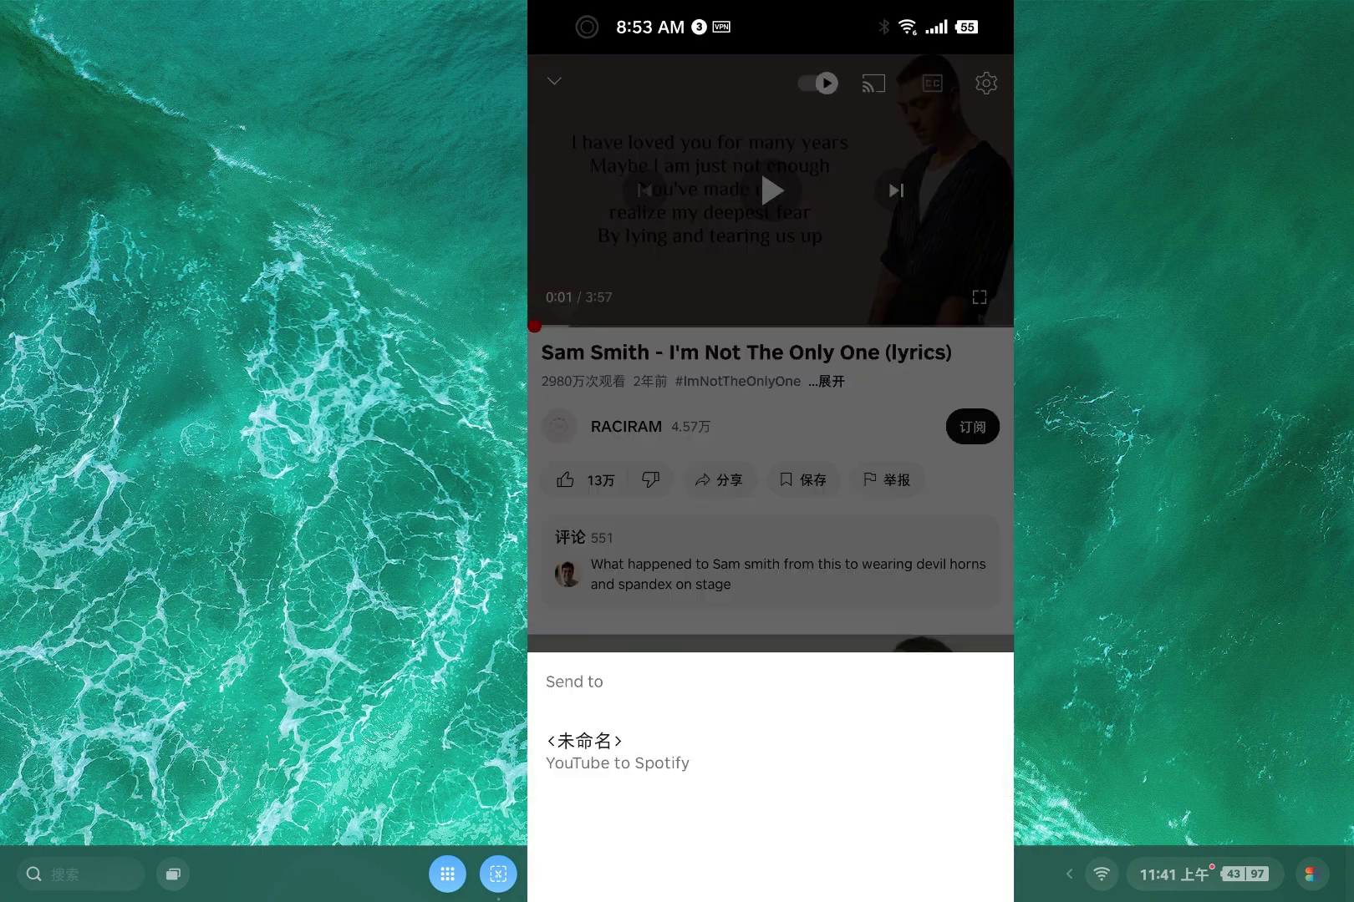
left_click(788, 762)
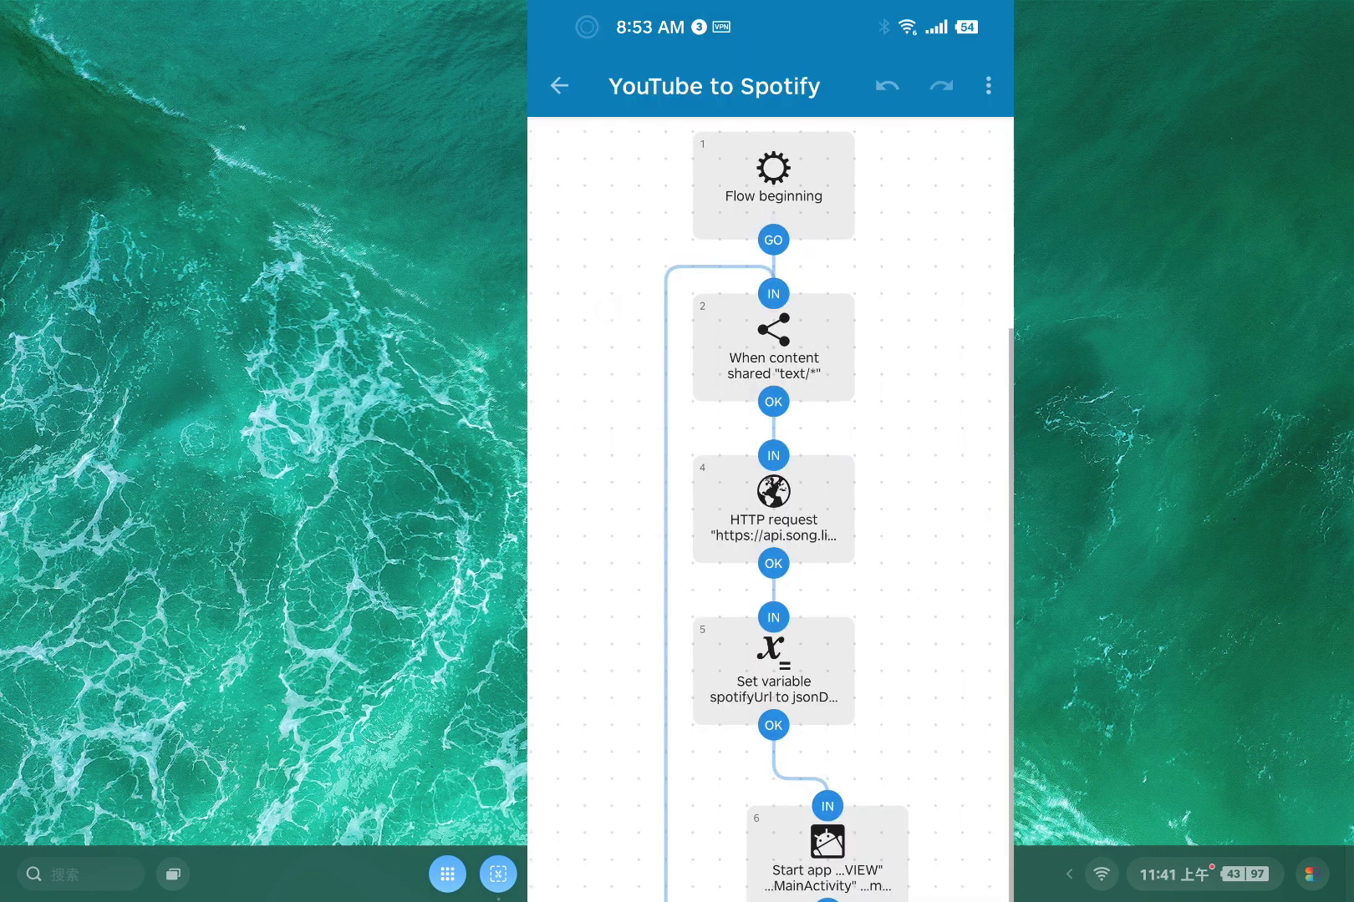
- Search the blocks for 'message' and add a Dialog message block to the flow
scroll(602, 553, "down", 3)
left_click_drag(587, 610, 652, 540)
scroll(652, 539, "up", 2)
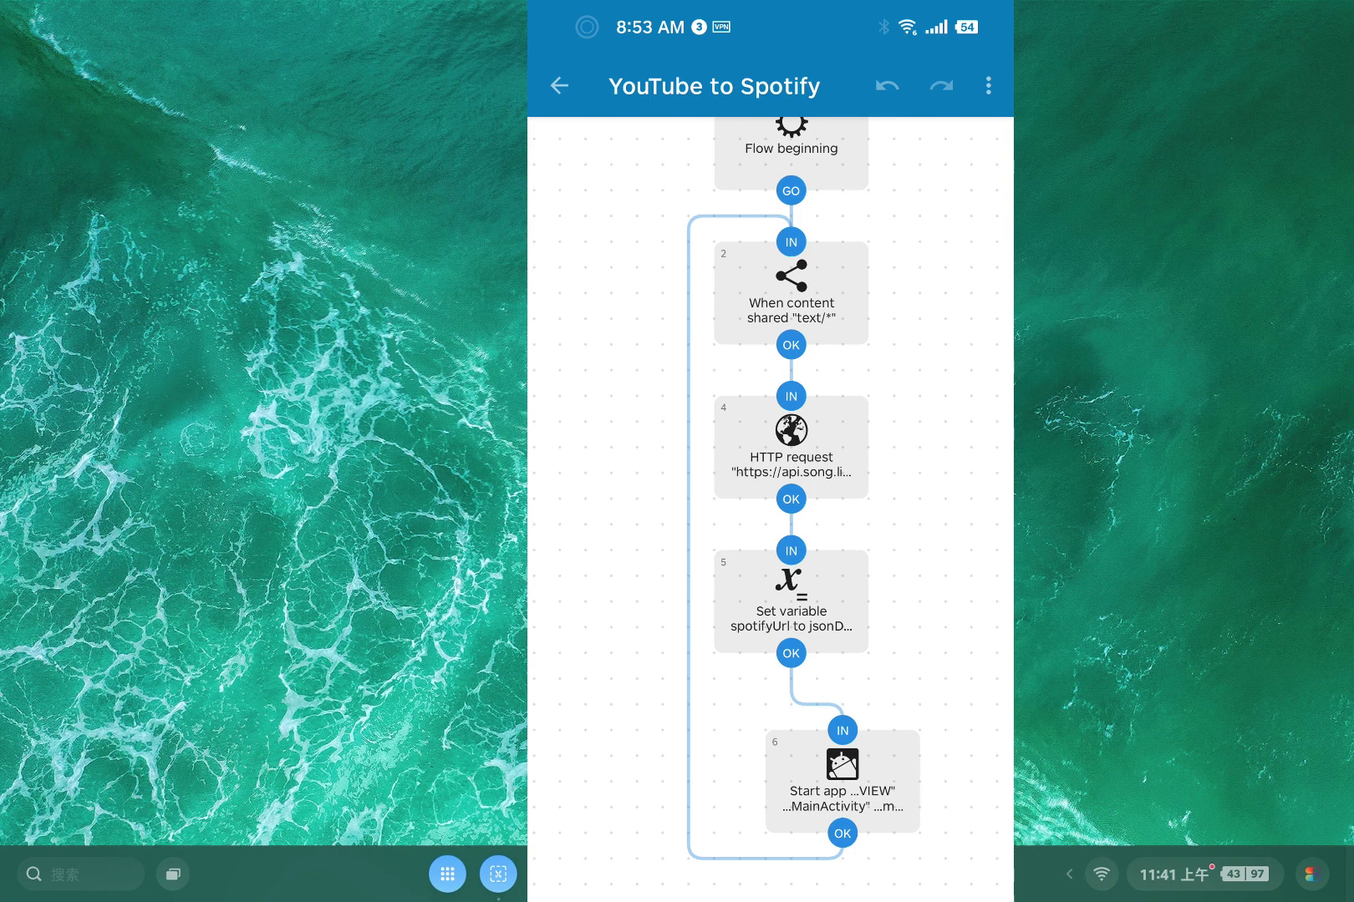
left_click(800, 781)
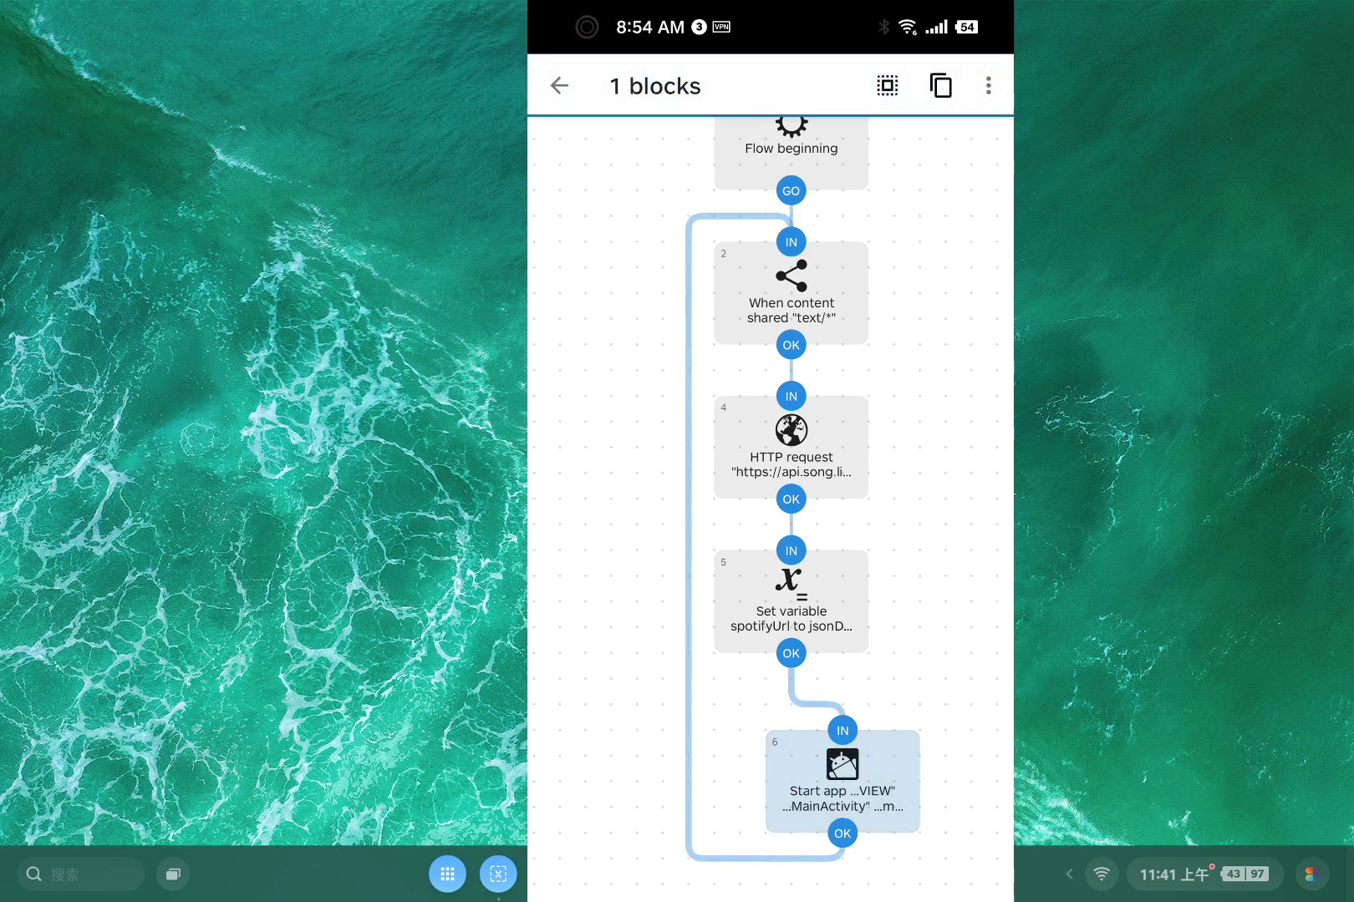
left_click(603, 616)
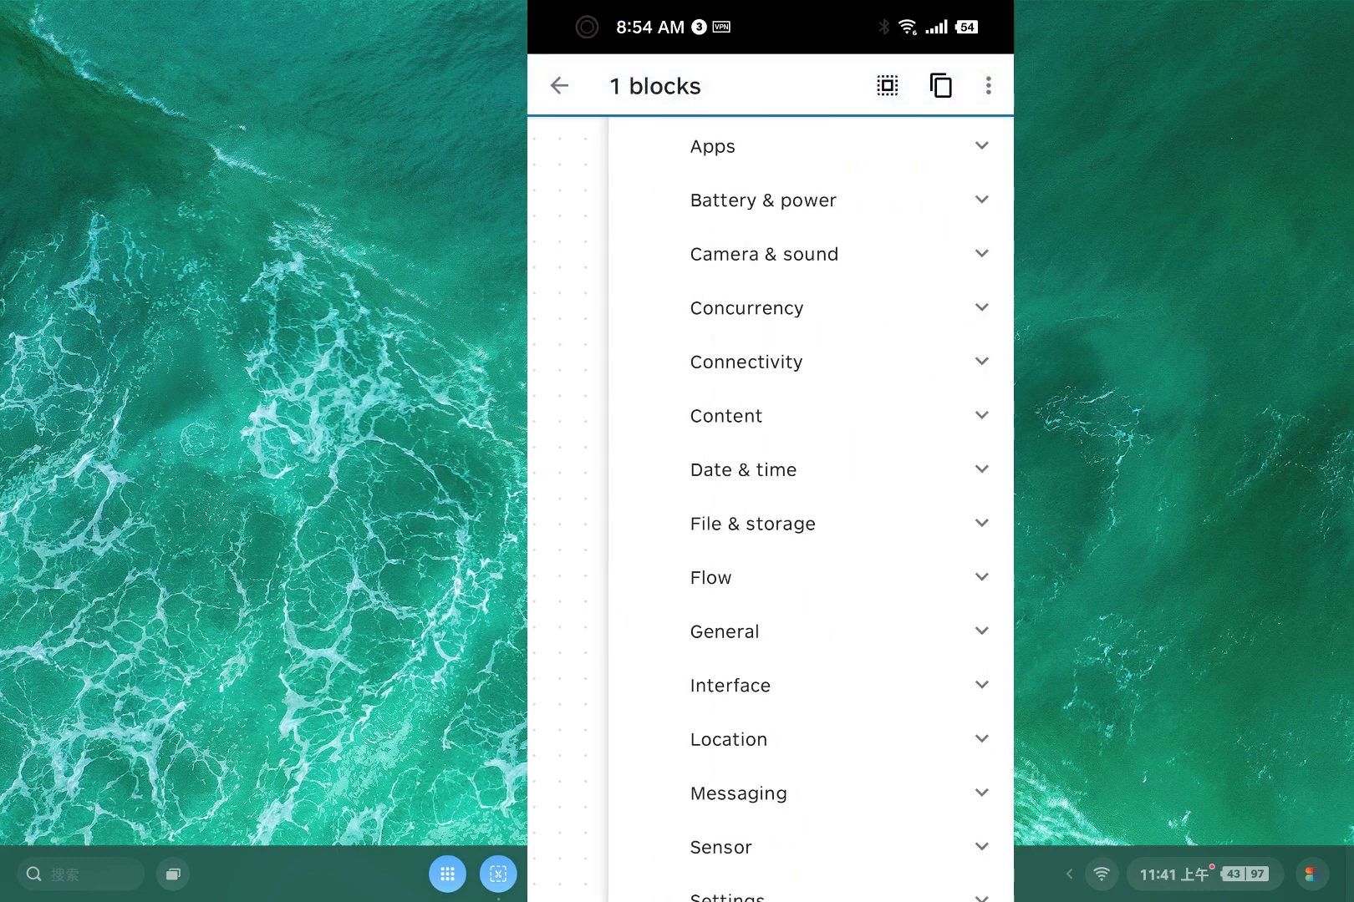
left_click(559, 85)
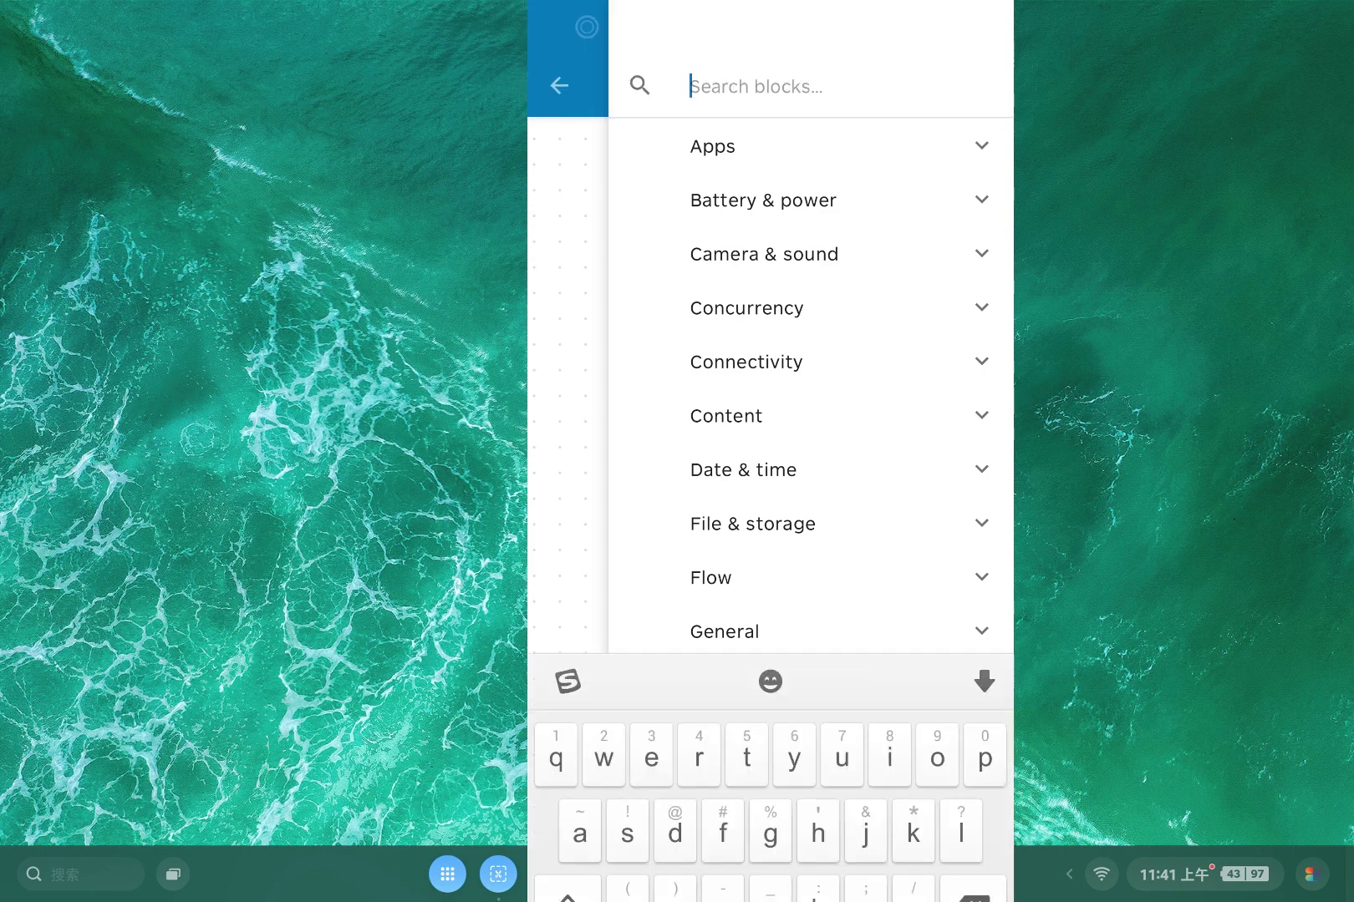
type("message")
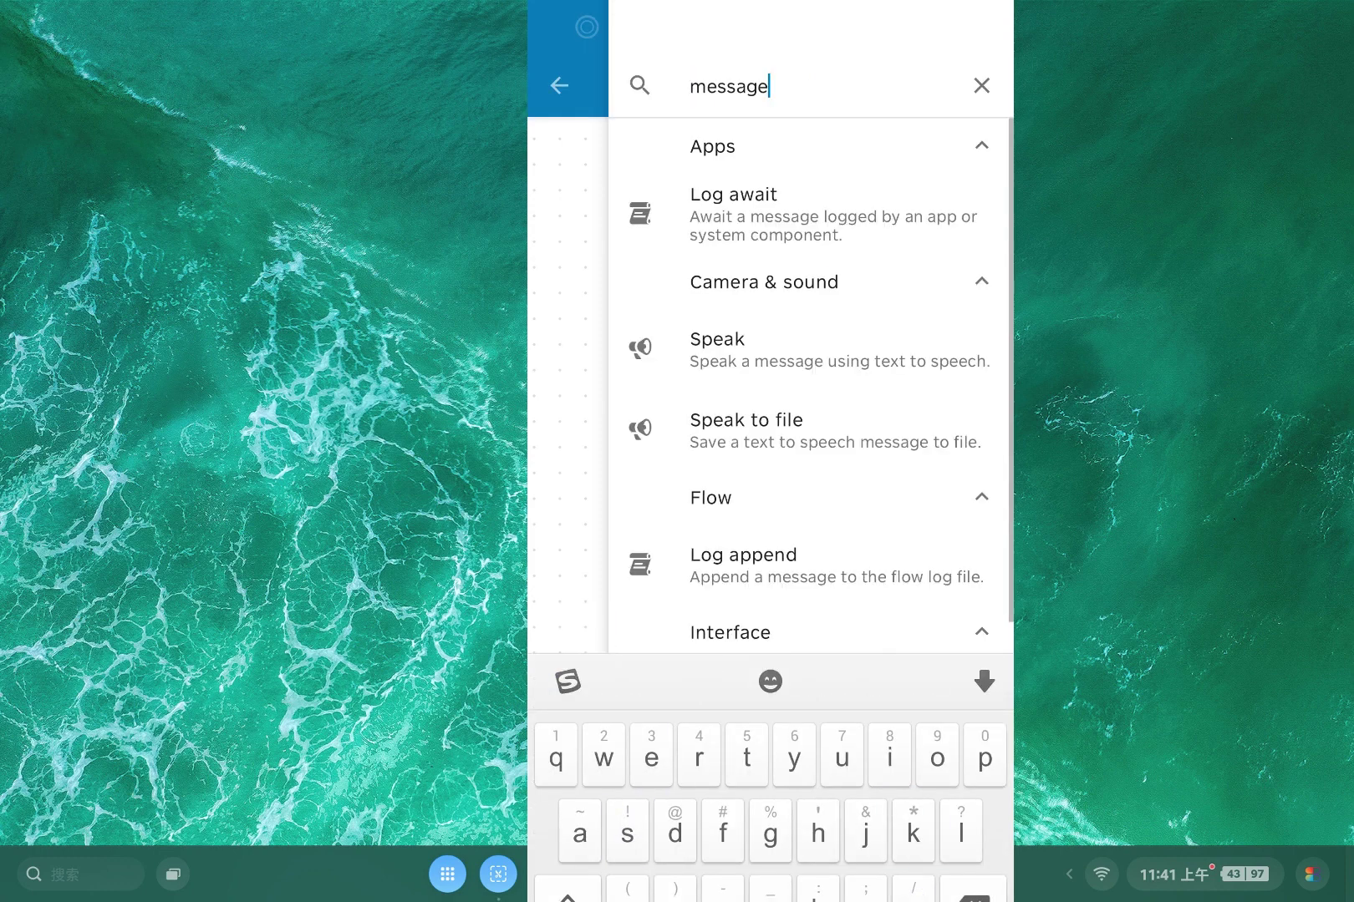
scroll(769, 385, "down", 3)
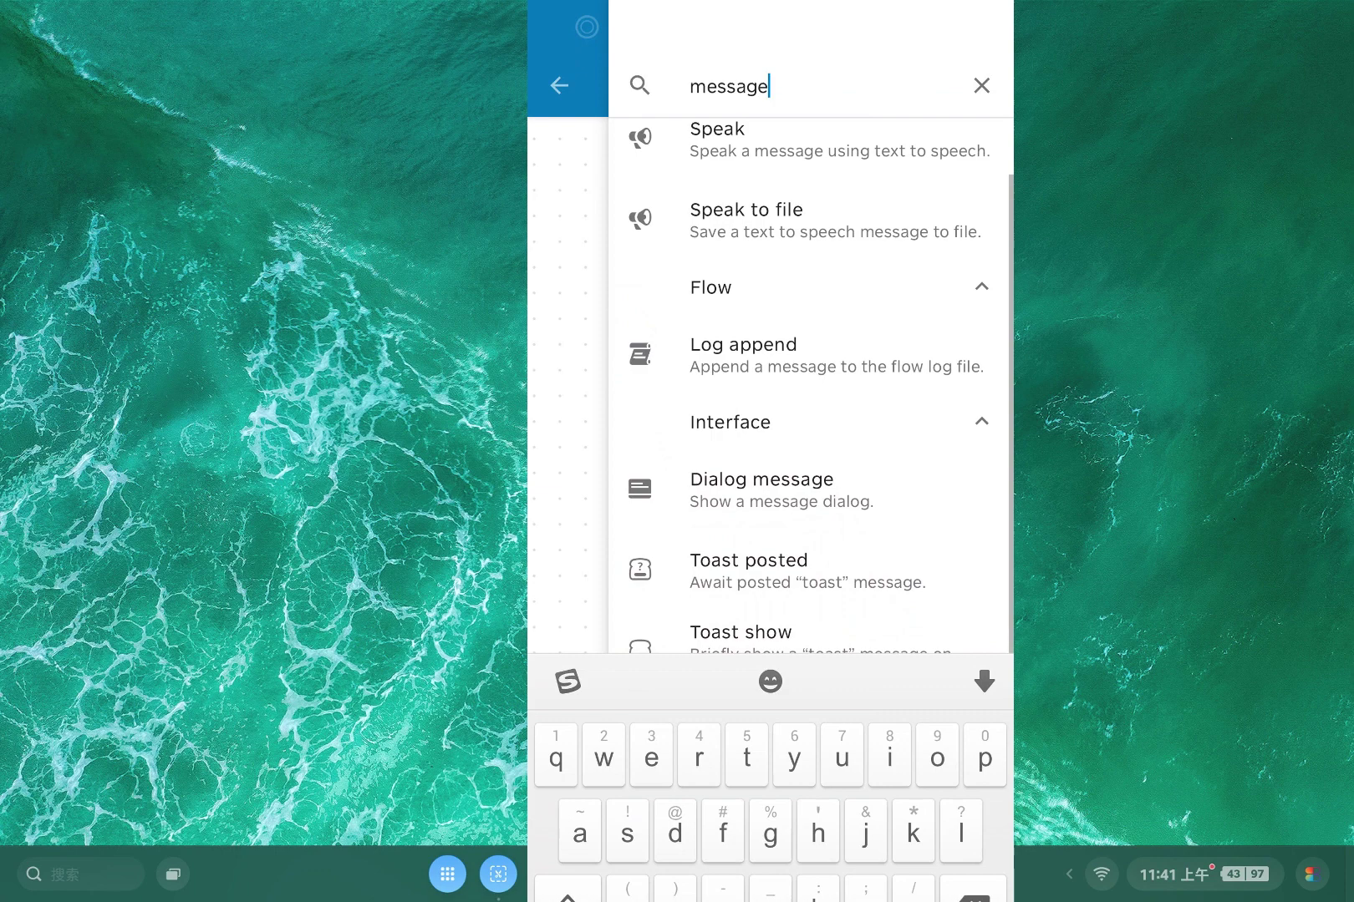
left_click(756, 477)
- Wire Set variable's output into the Dialog message block and open its settings
left_click_drag(631, 715, 583, 715)
left_click_drag(935, 615, 735, 592)
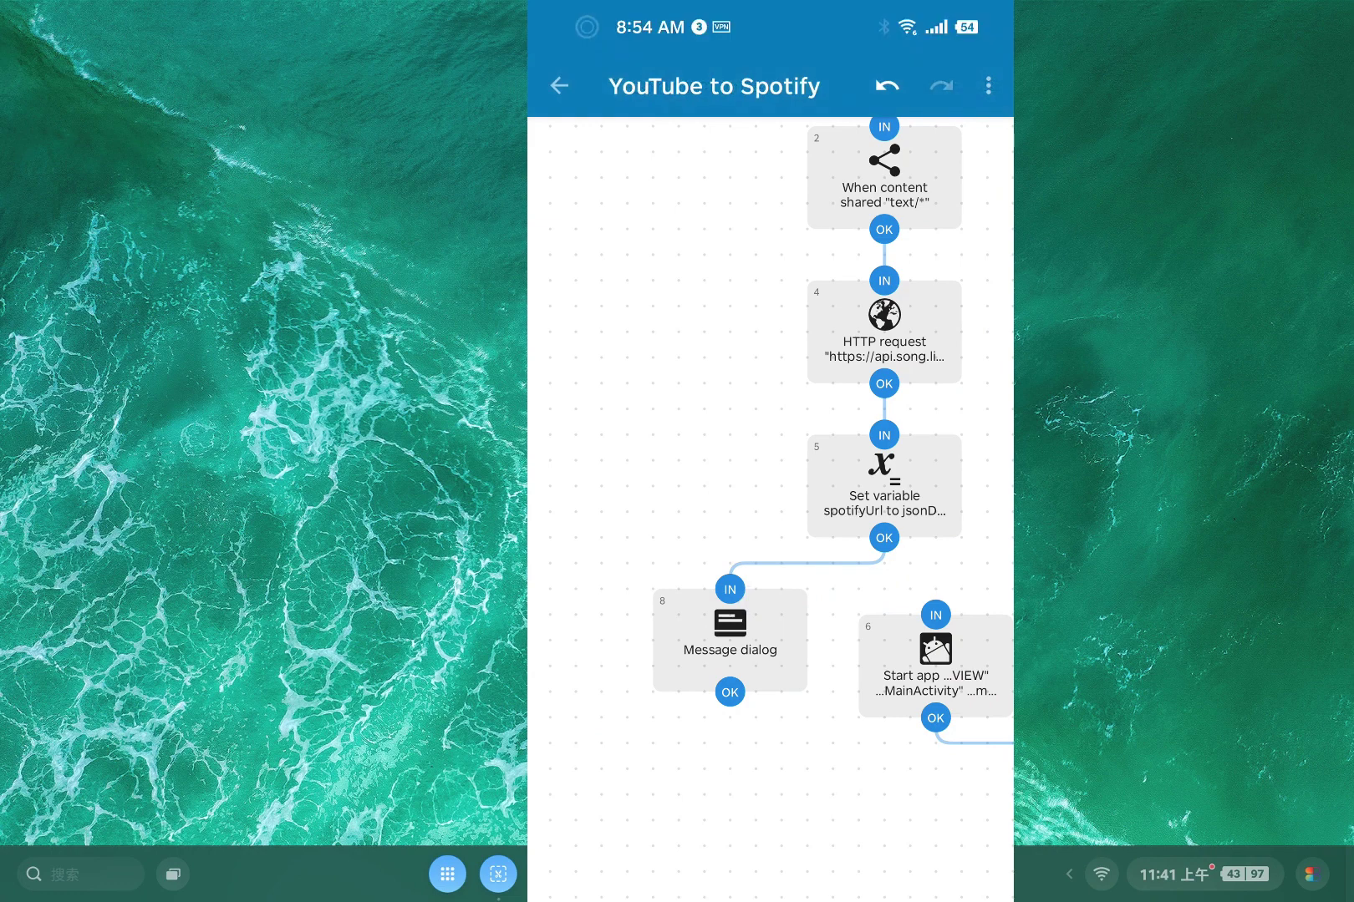
left_click(730, 639)
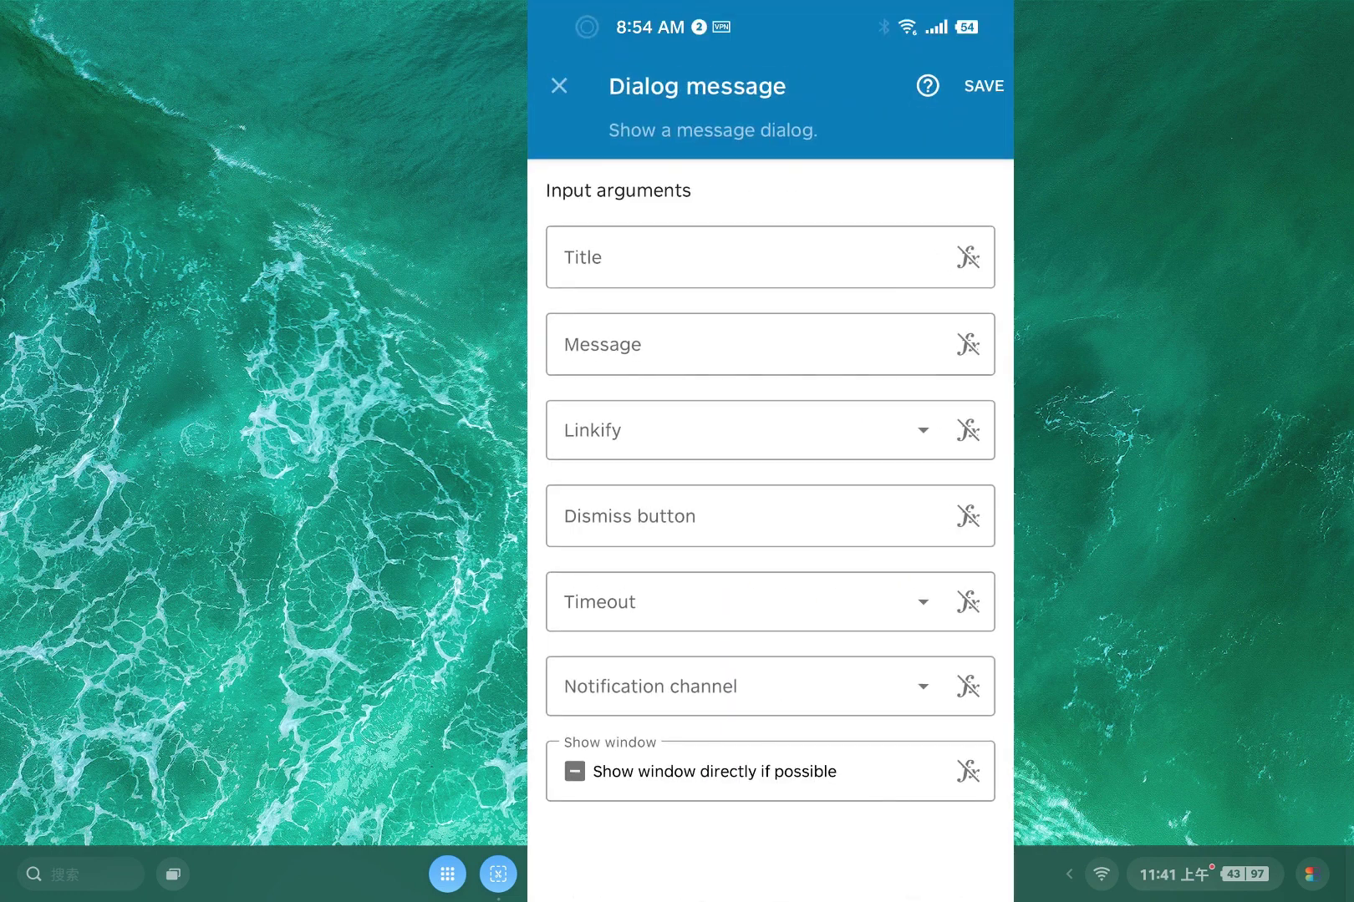
- Set the message to the spotifyUrl variable, tick Show window directly if possible, and save
left_click(593, 342)
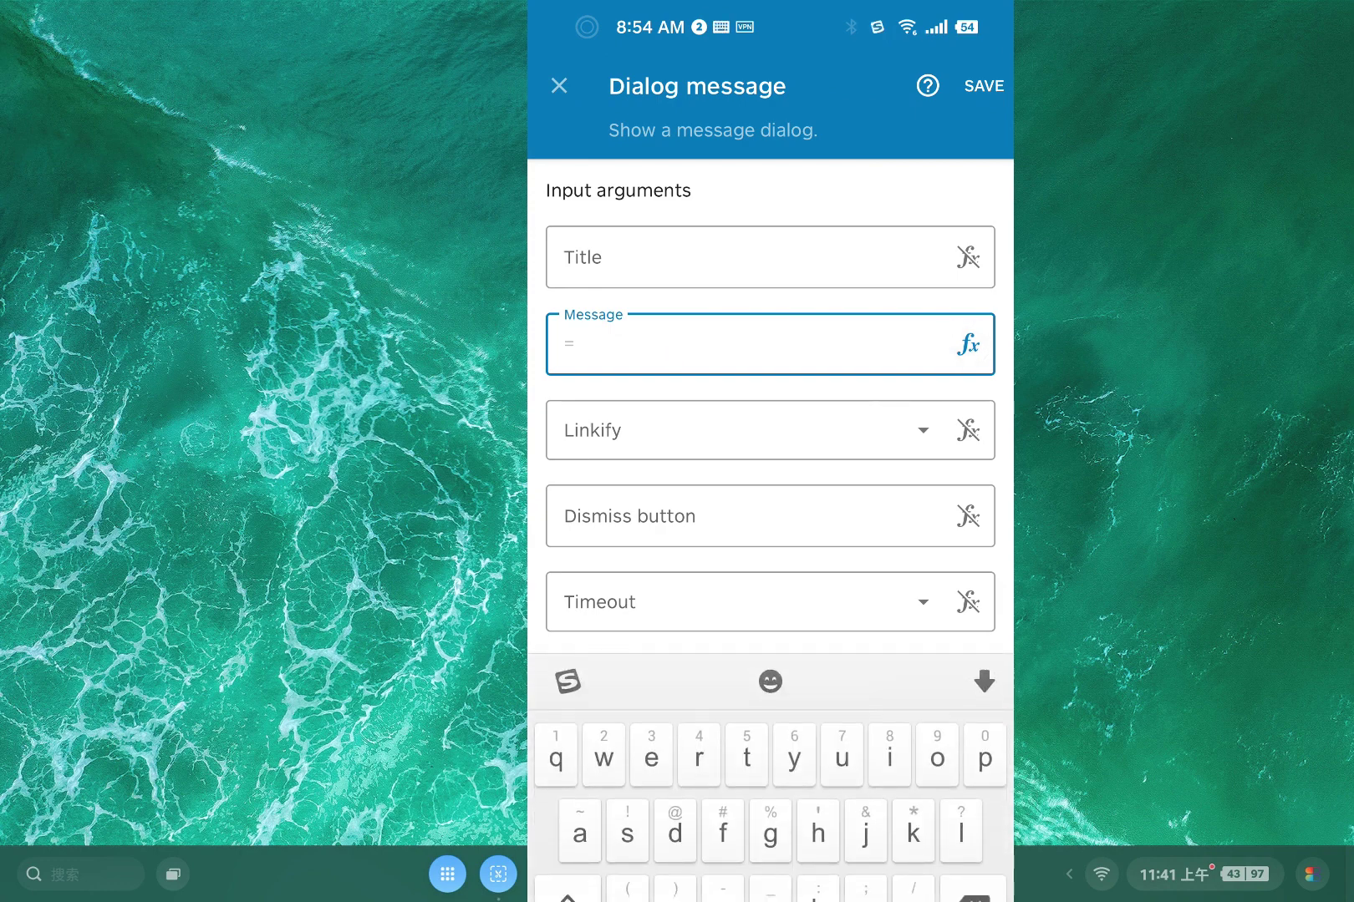
type("sp")
left_click(659, 681)
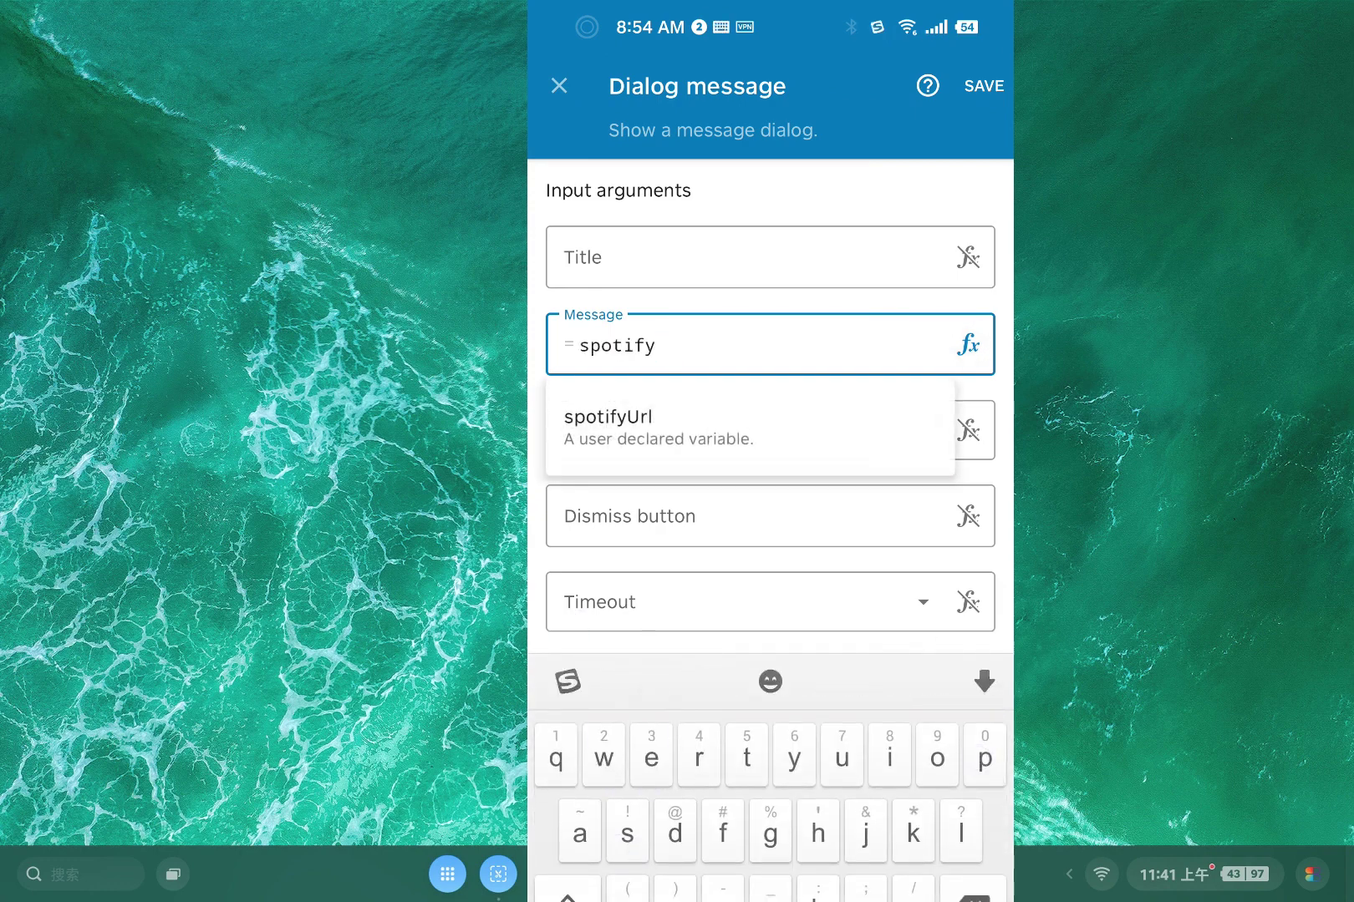
left_click(608, 427)
left_click(564, 403)
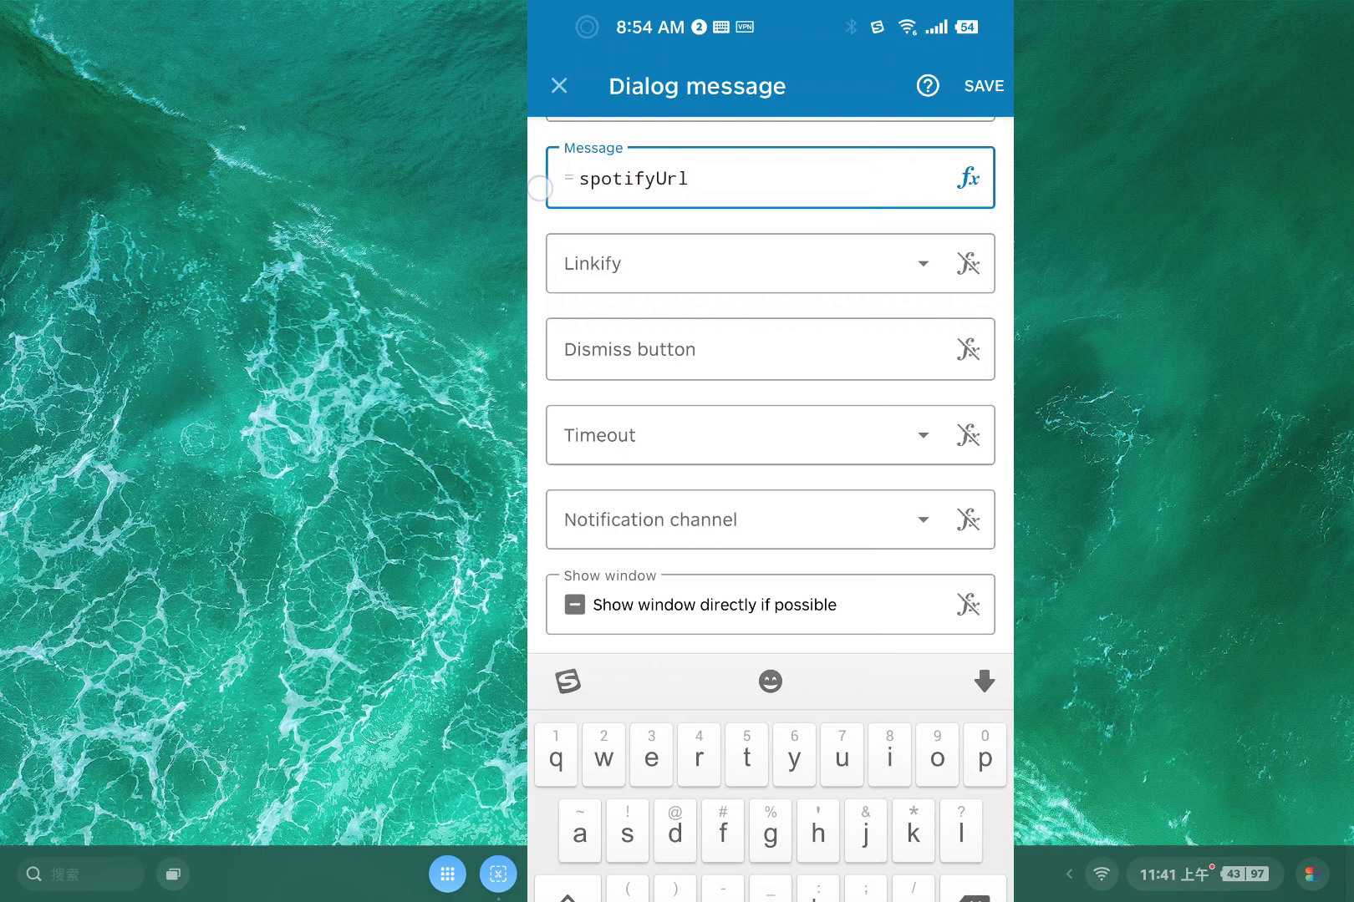
left_click(574, 605)
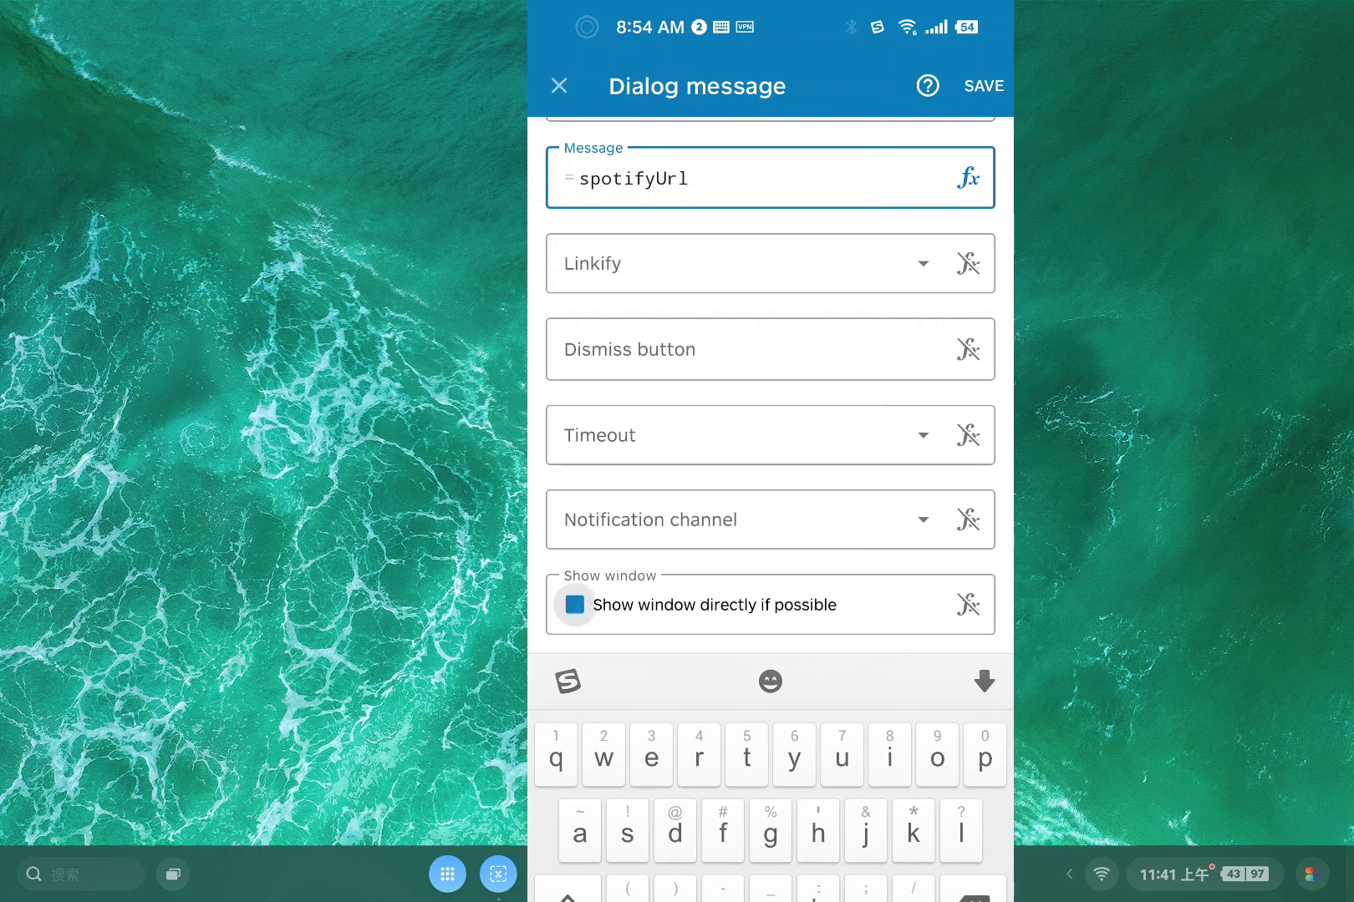
left_click(984, 86)
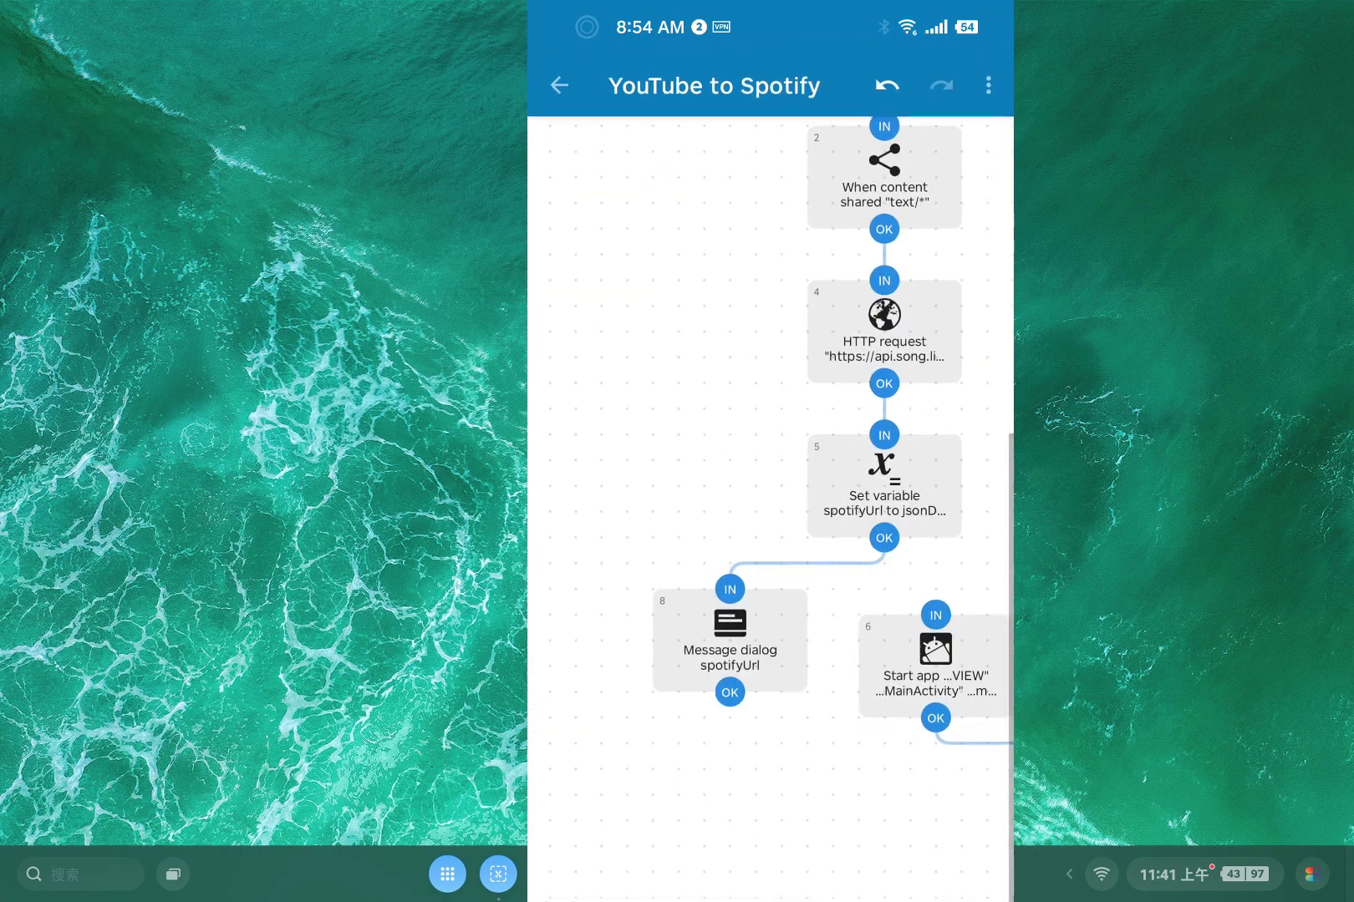
left_click(559, 86)
- Share the lyric video to the YouTube to Spotify flow and close the empty message dialog
left_click_drag(770, 896, 770, 711)
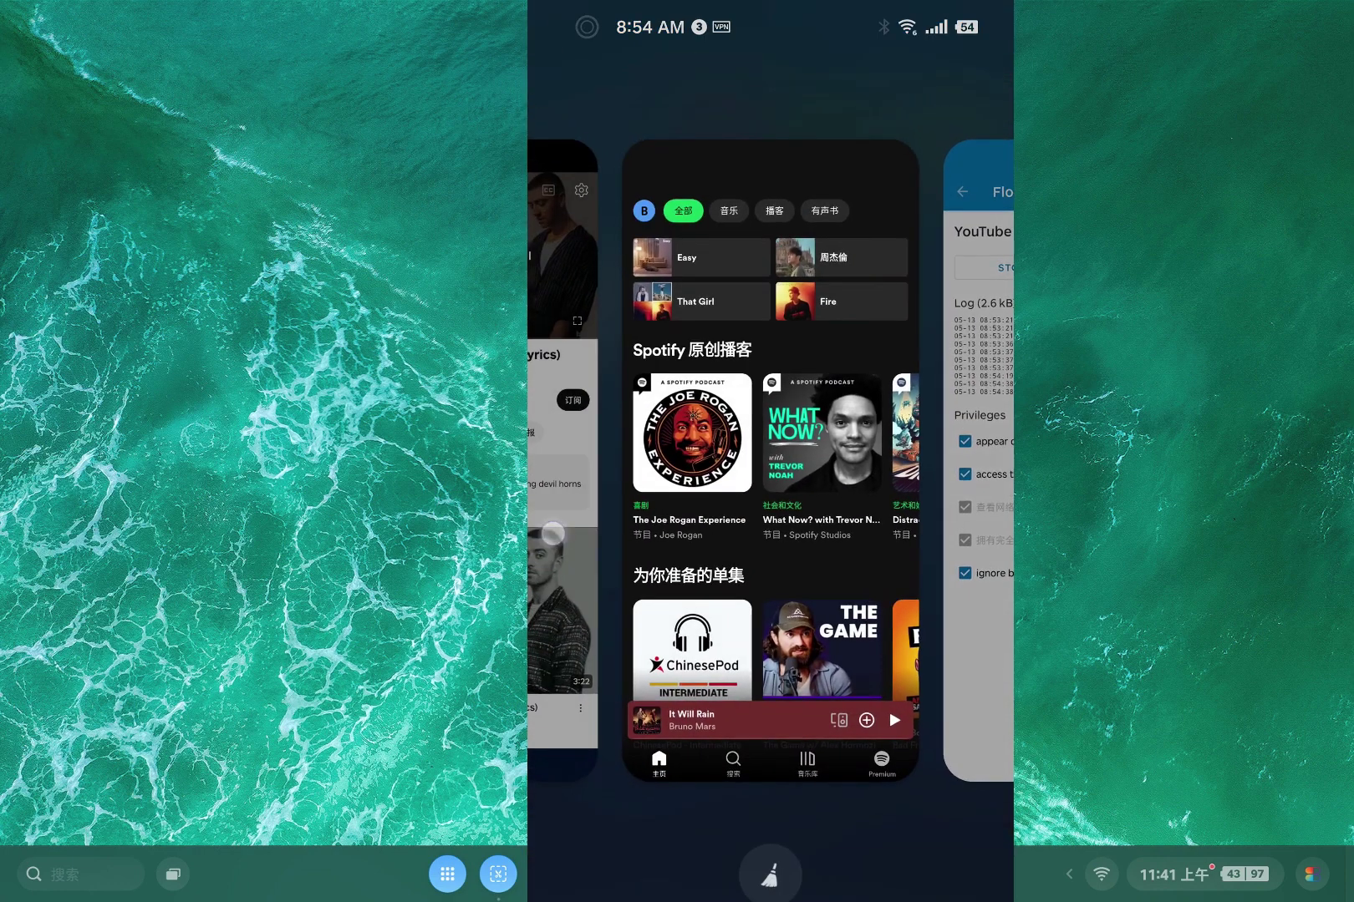
left_click(552, 534)
left_click(719, 480)
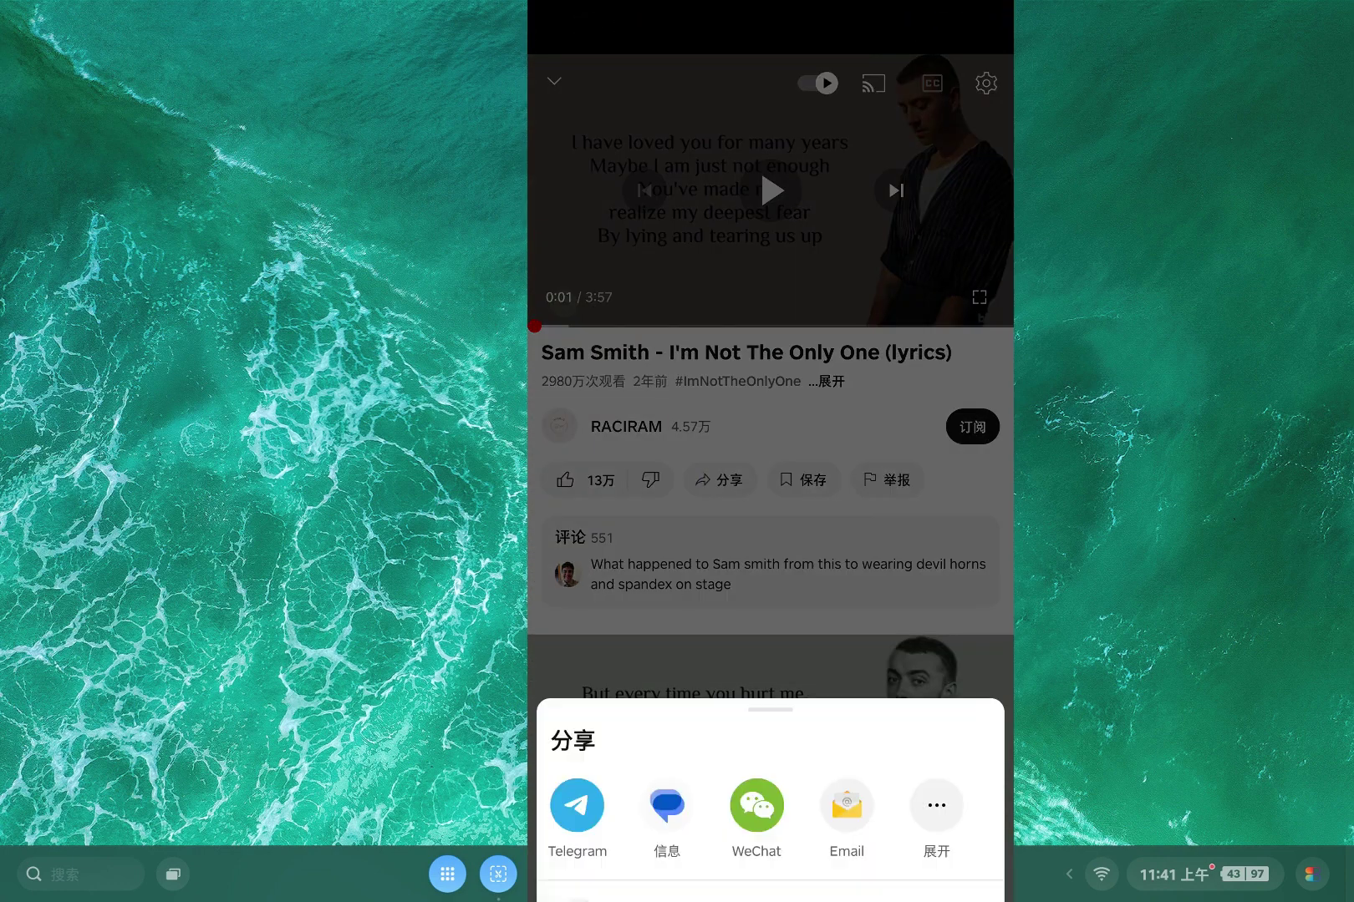
left_click(950, 816)
left_click(593, 854)
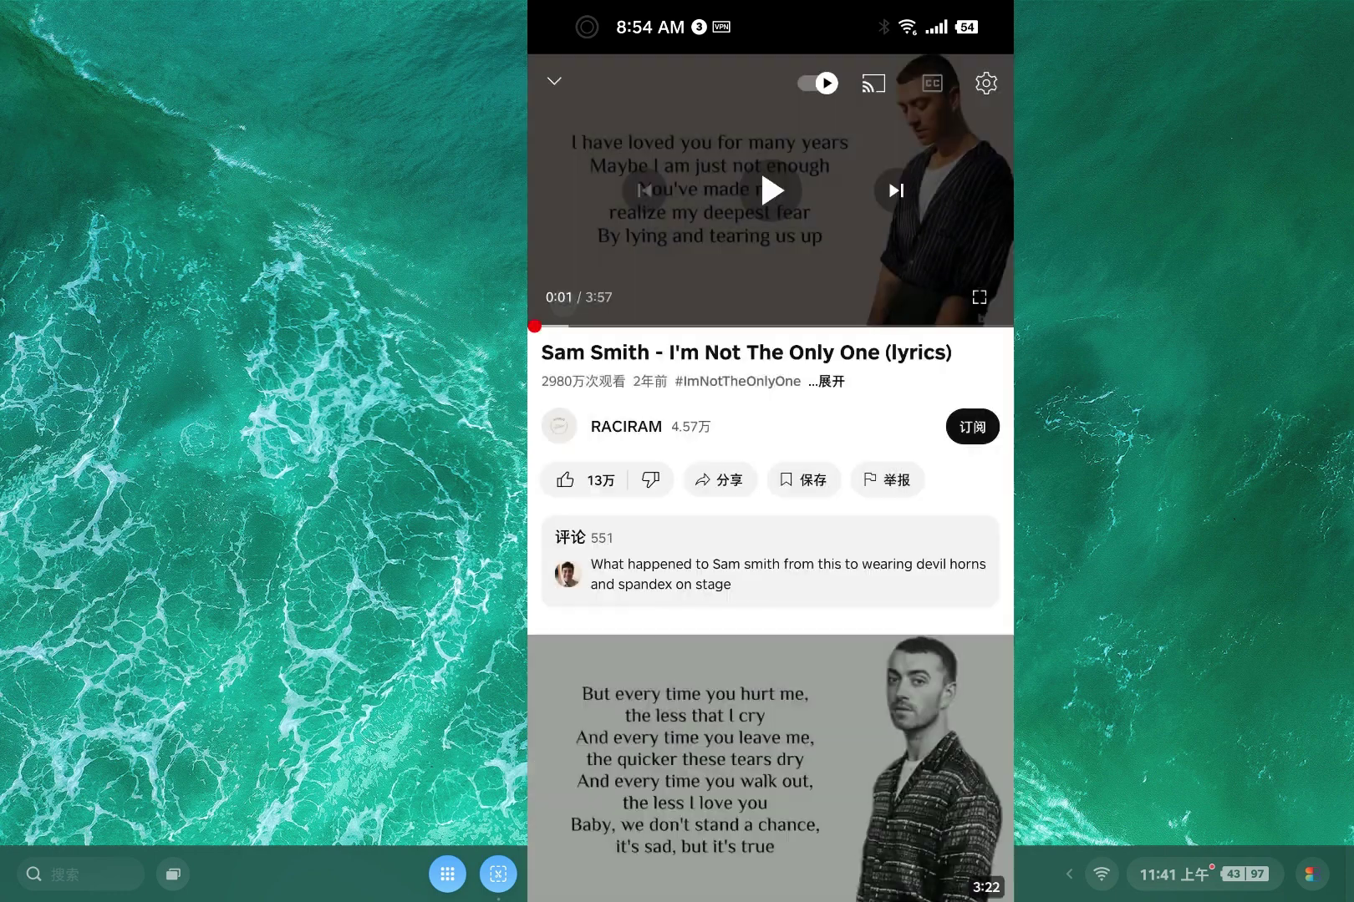
left_click(618, 752)
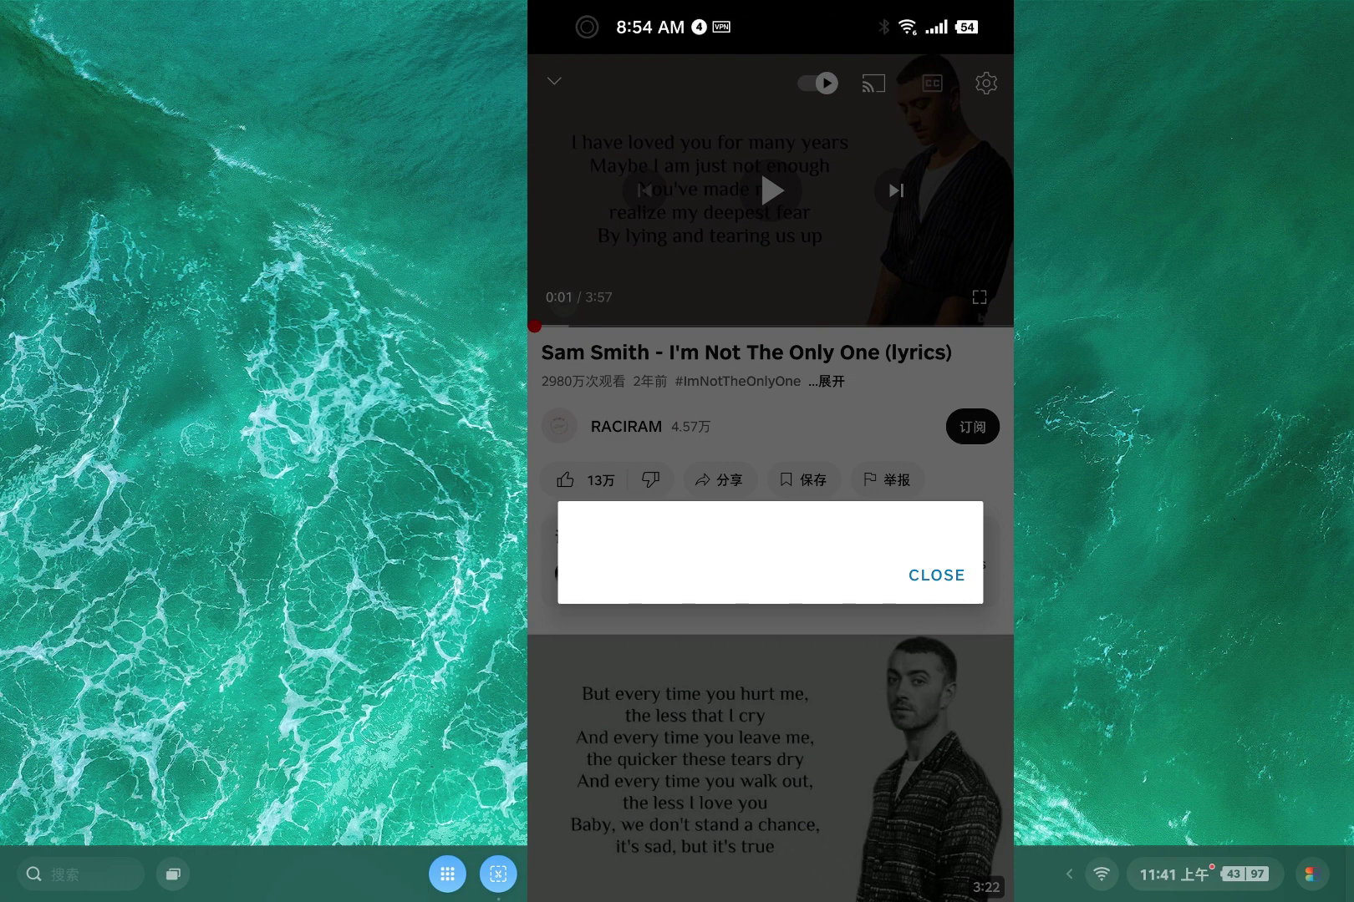
left_click(928, 577)
left_click_drag(752, 896, 916, 779)
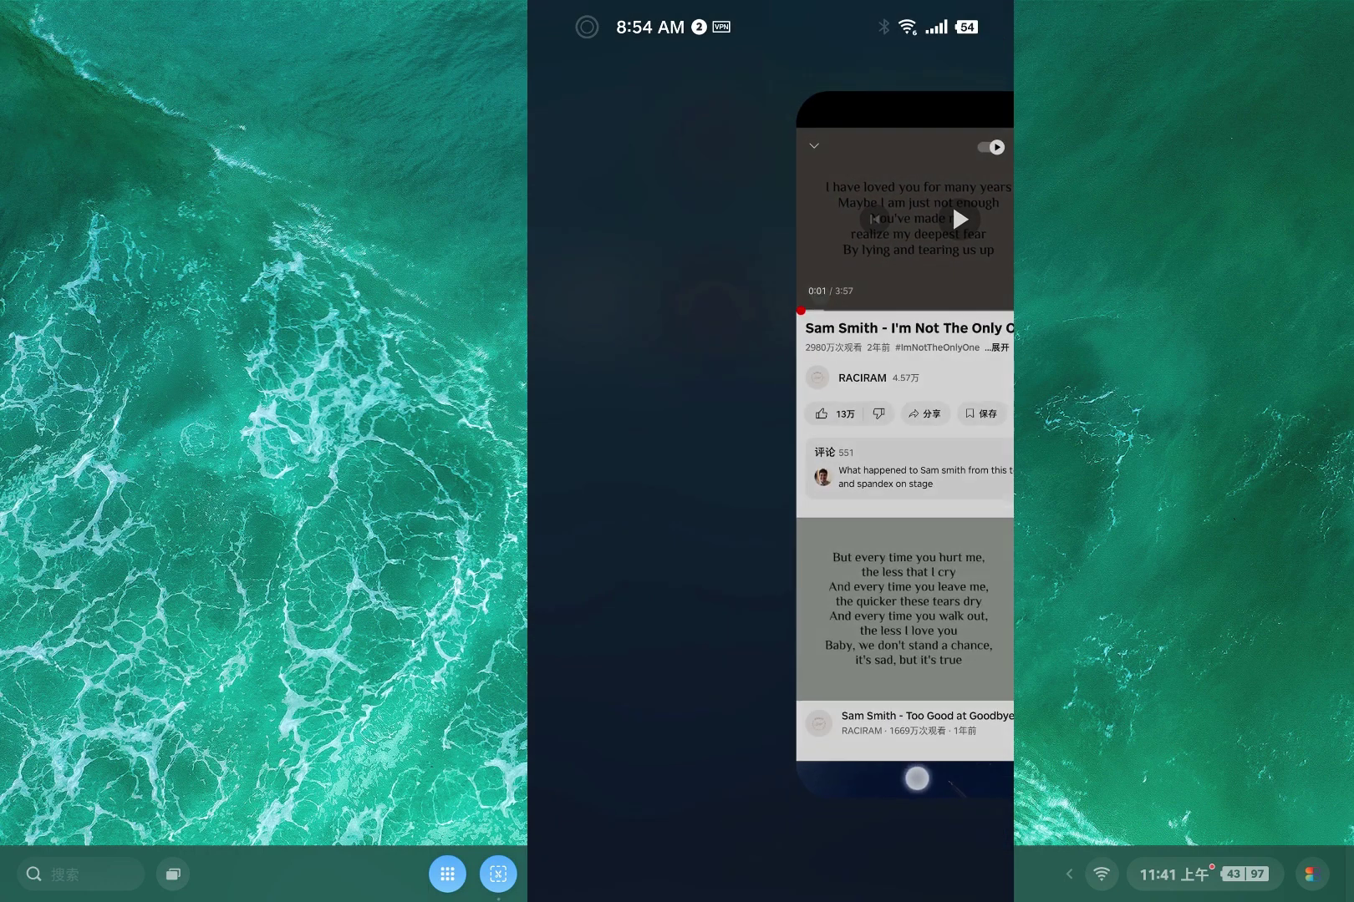
- Change spotifyUrl's value to jsonDecode(songLink)["linksByPlatform"]["spotify"]["url"] and save
left_click(727, 677)
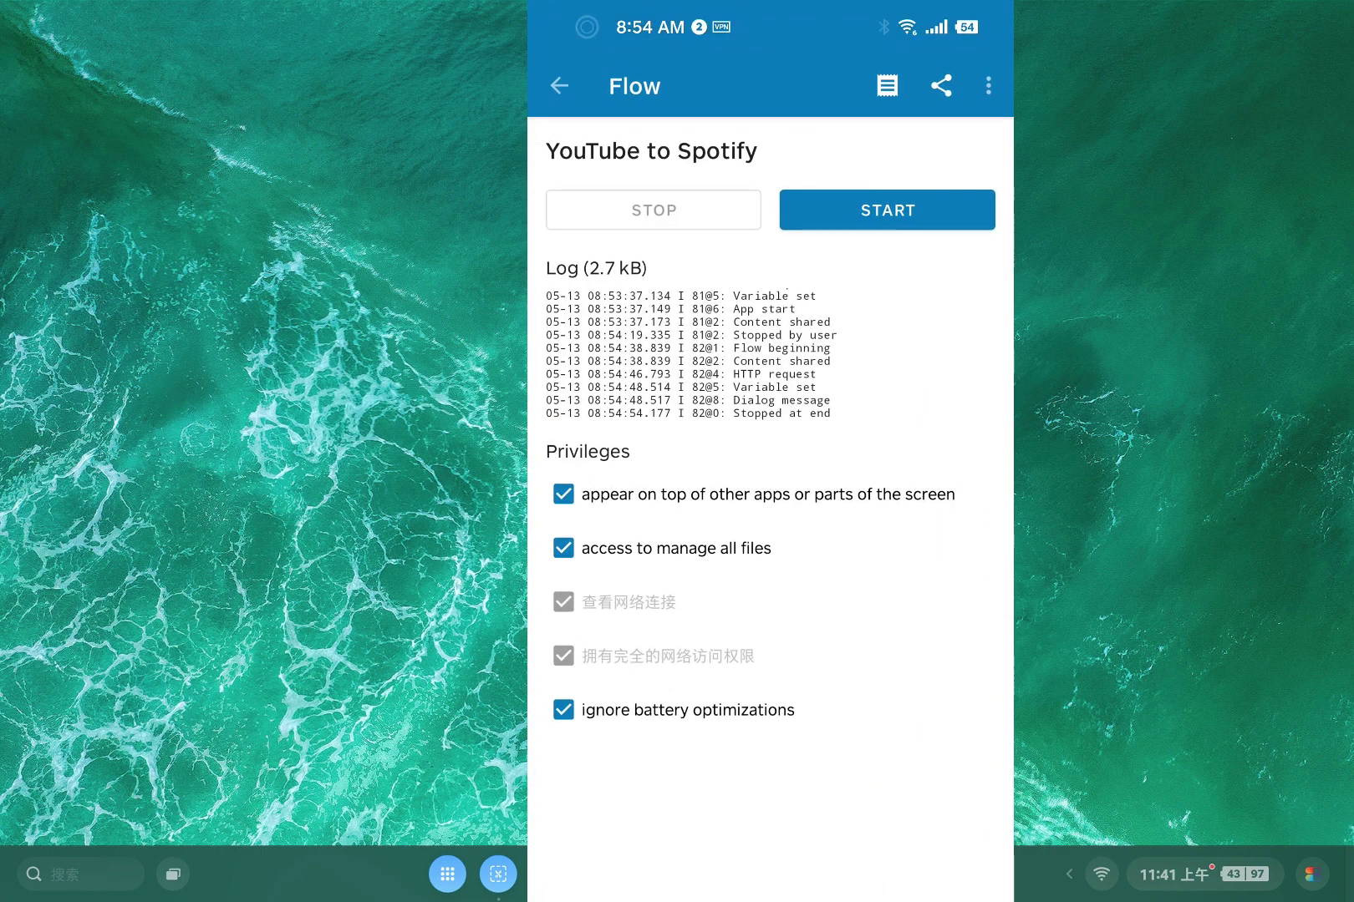
left_click(963, 876)
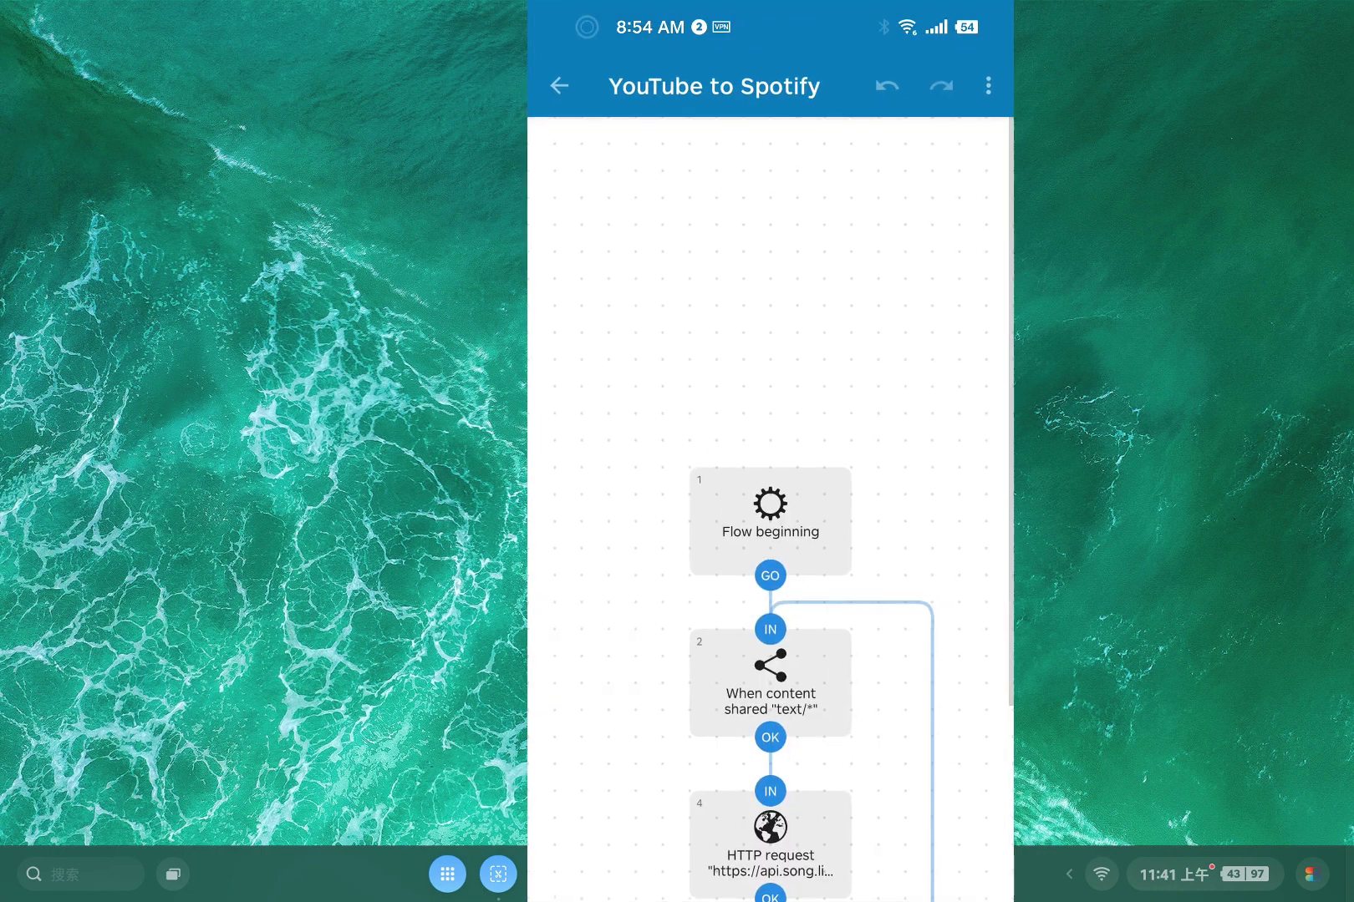
left_click_drag(614, 748, 583, 405)
left_click(710, 668)
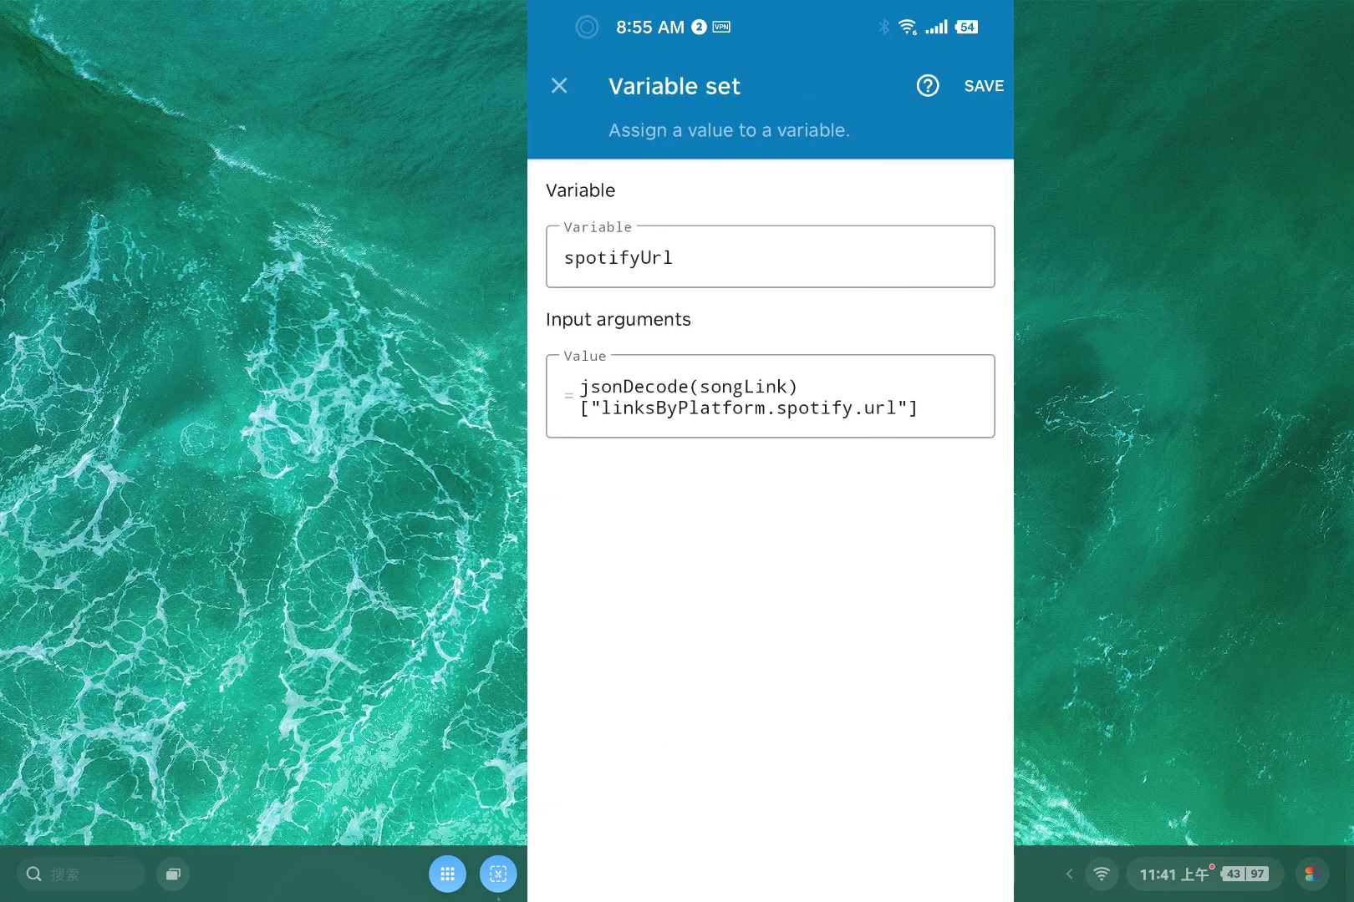
left_click(766, 409)
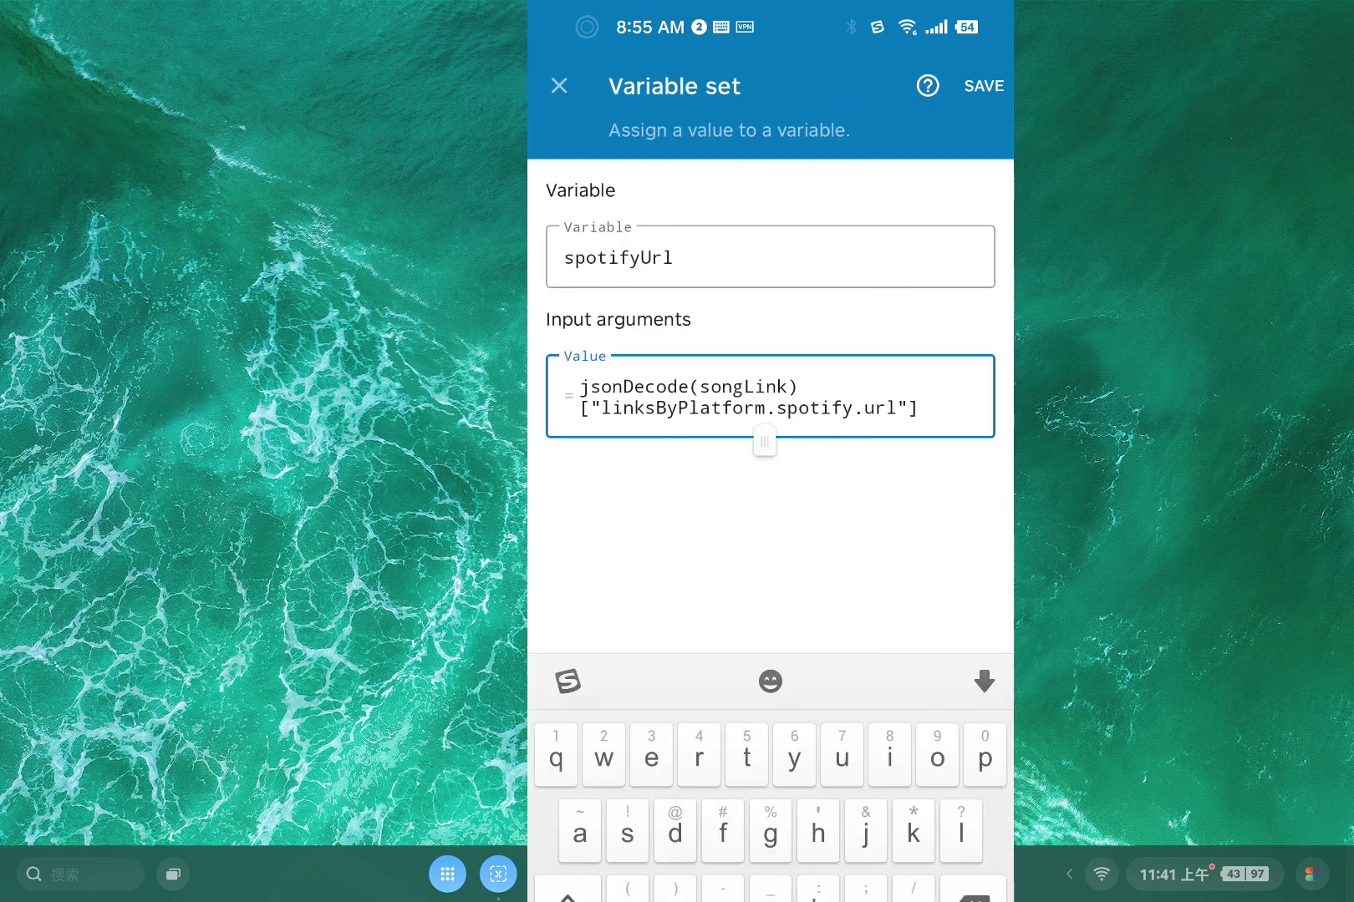
left_click(561, 901)
type("\"")
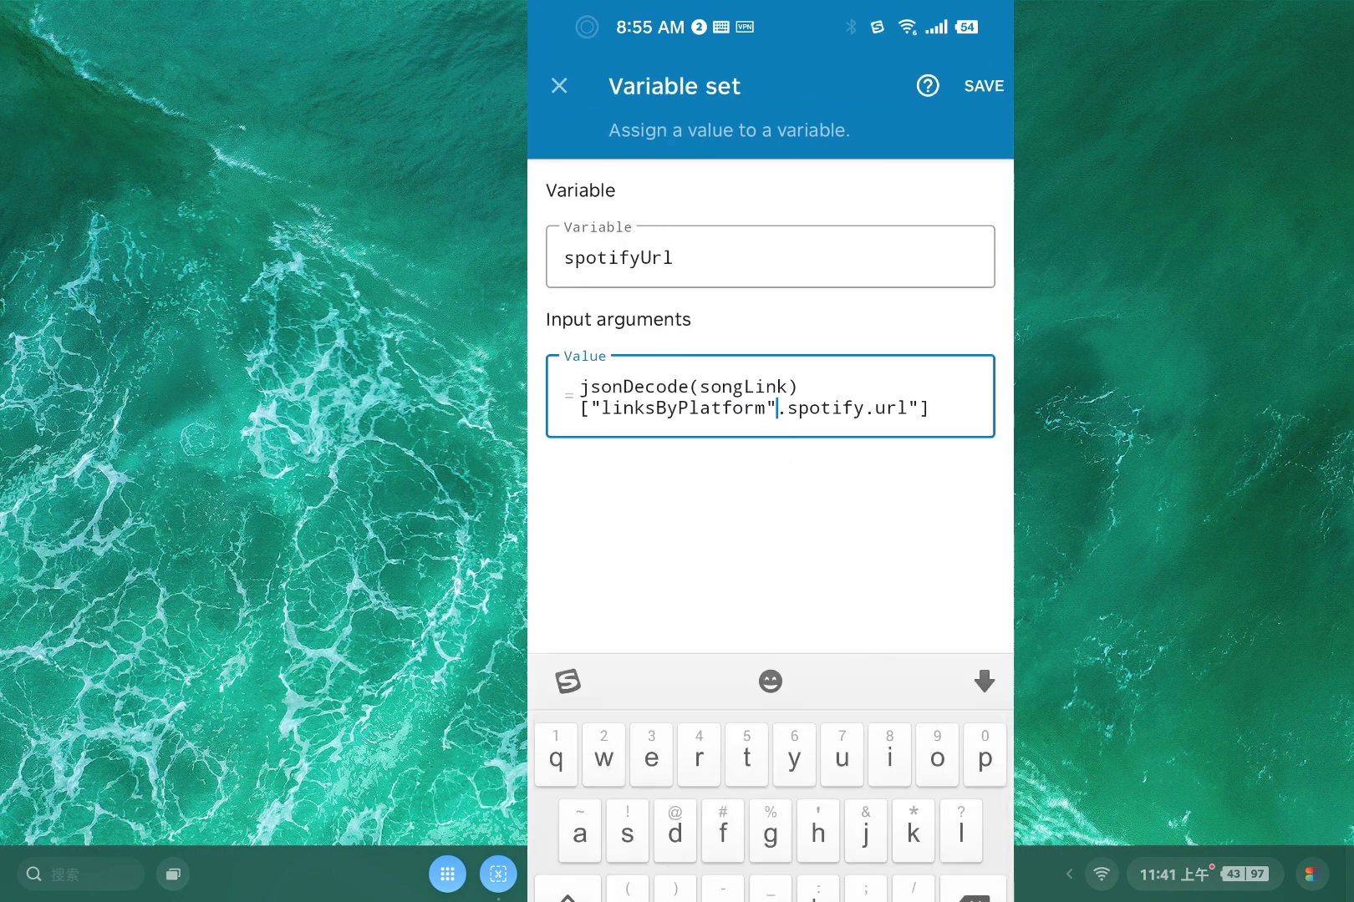
left_click(561, 900)
left_click_drag(671, 861, 628, 662)
left_click(666, 831)
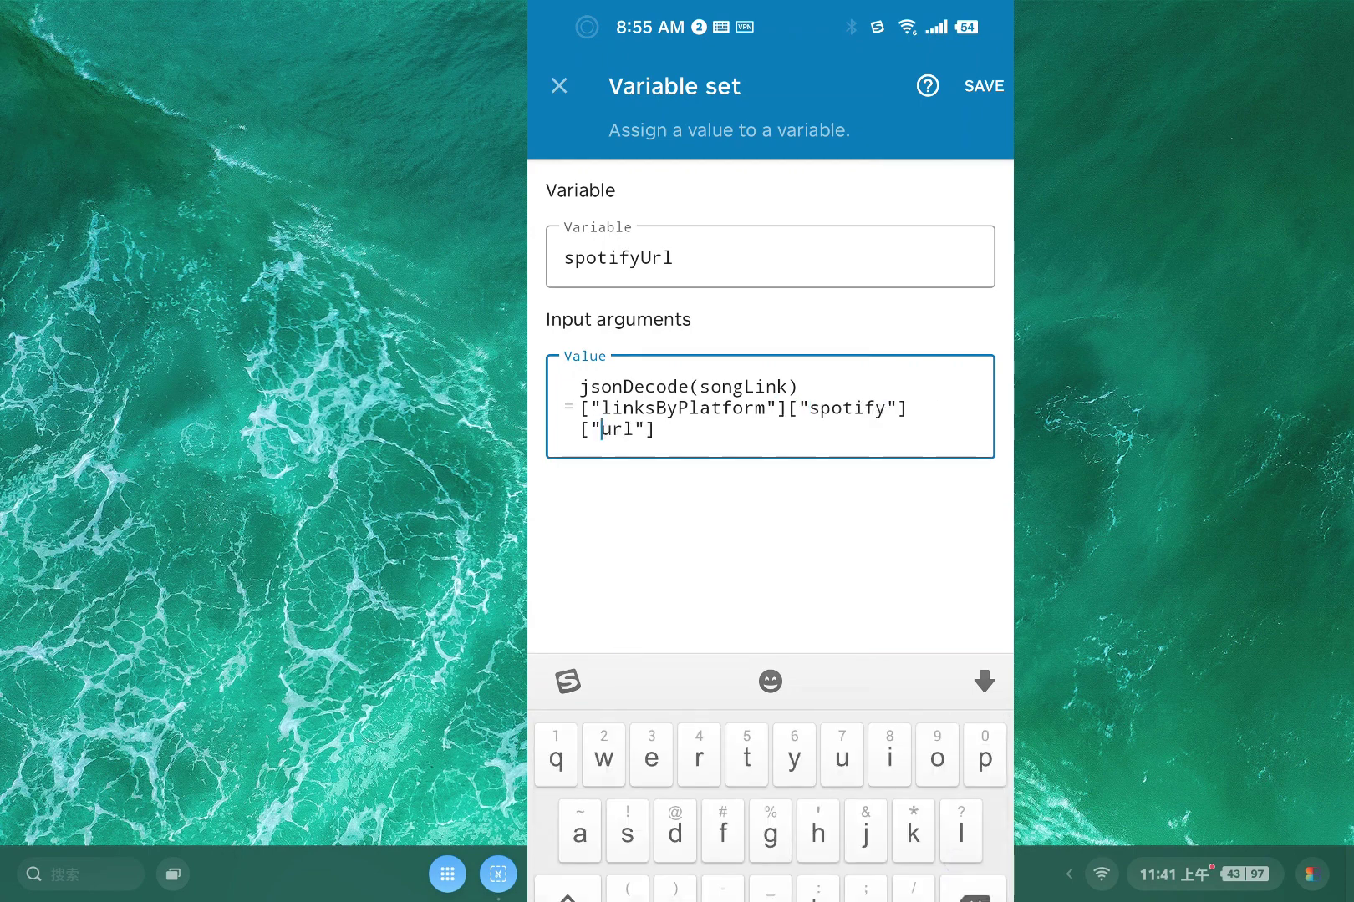
left_click(984, 86)
- Start the YouTube to Spotify flow and return to the Sam Smith video in YouTube
left_click(560, 86)
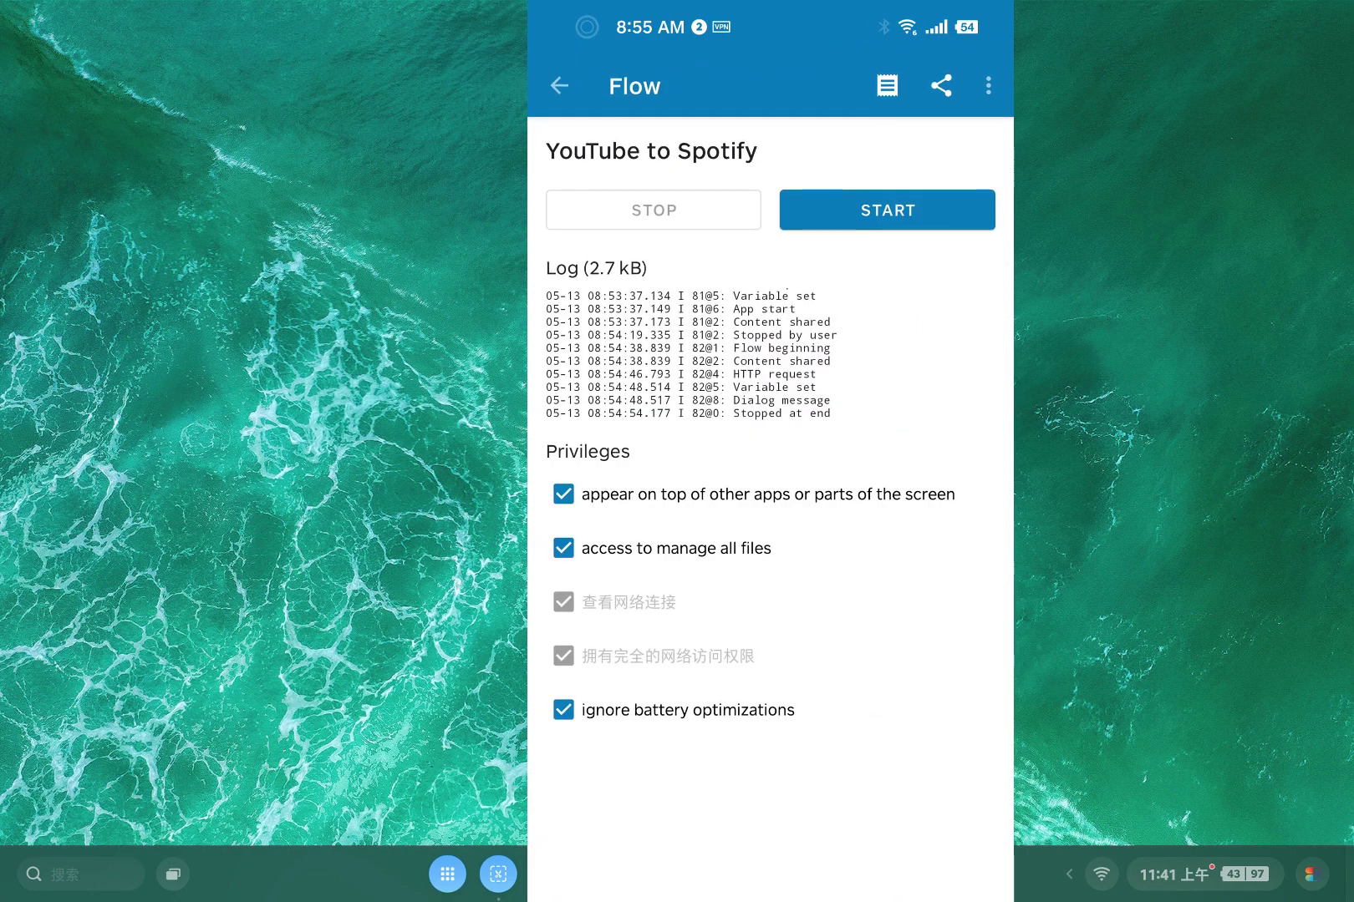
left_click(887, 210)
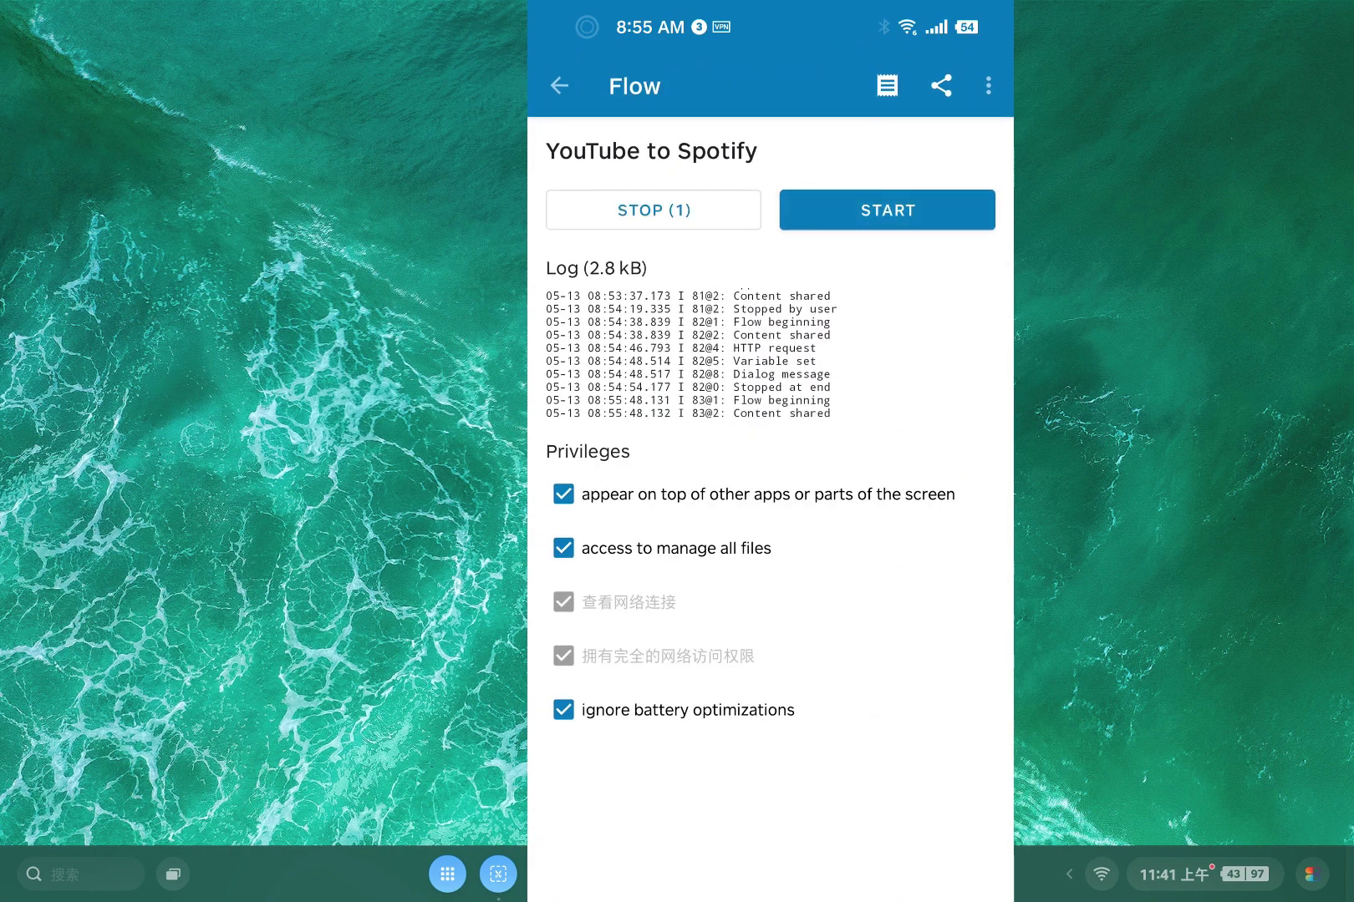
left_click_drag(920, 898, 929, 784)
left_click(764, 242)
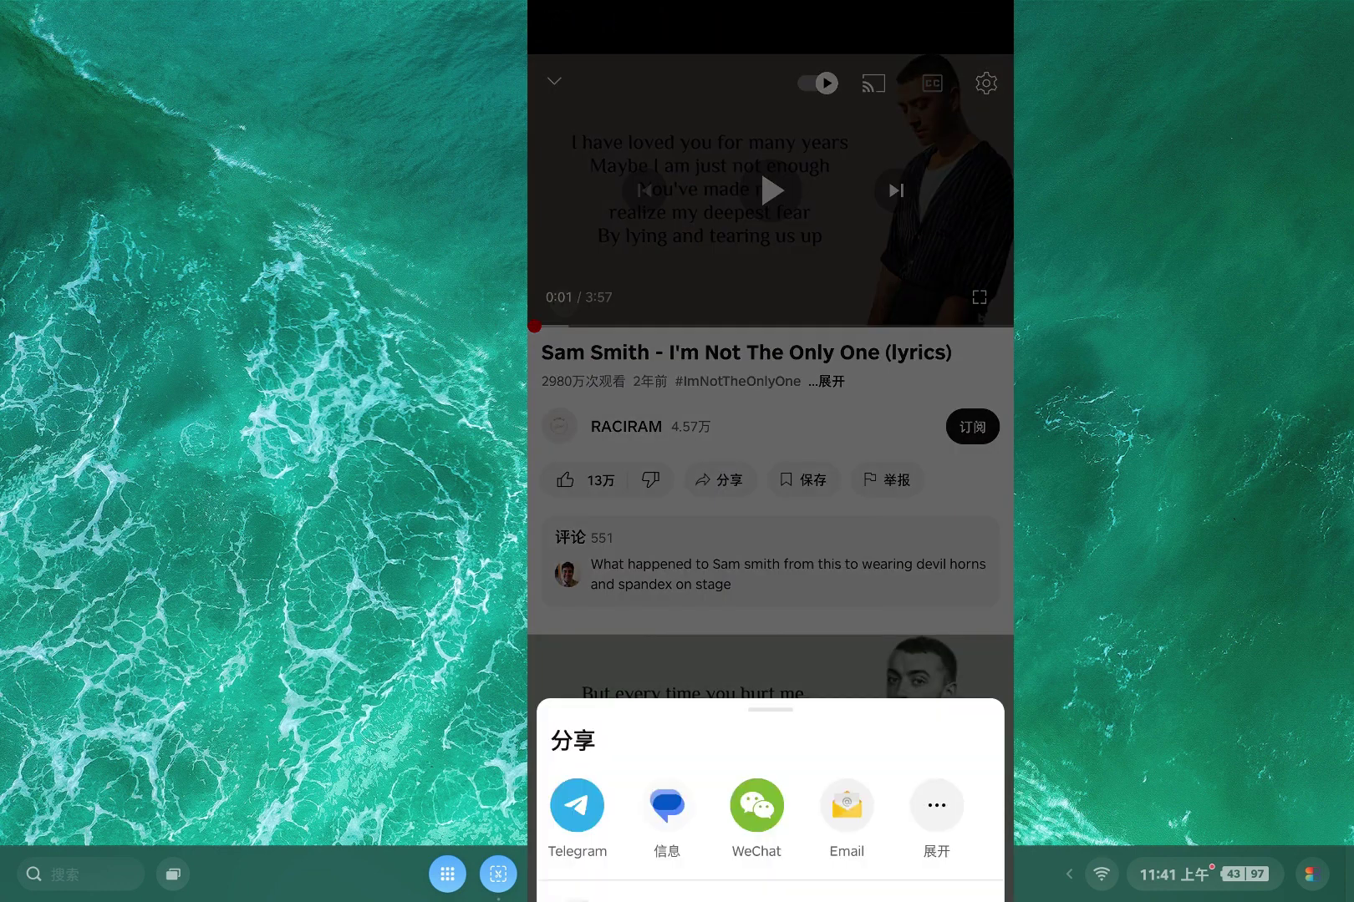
- Share the video to the YouTube to Spotify flow and dismiss the returned Spotify track link
left_click(937, 806)
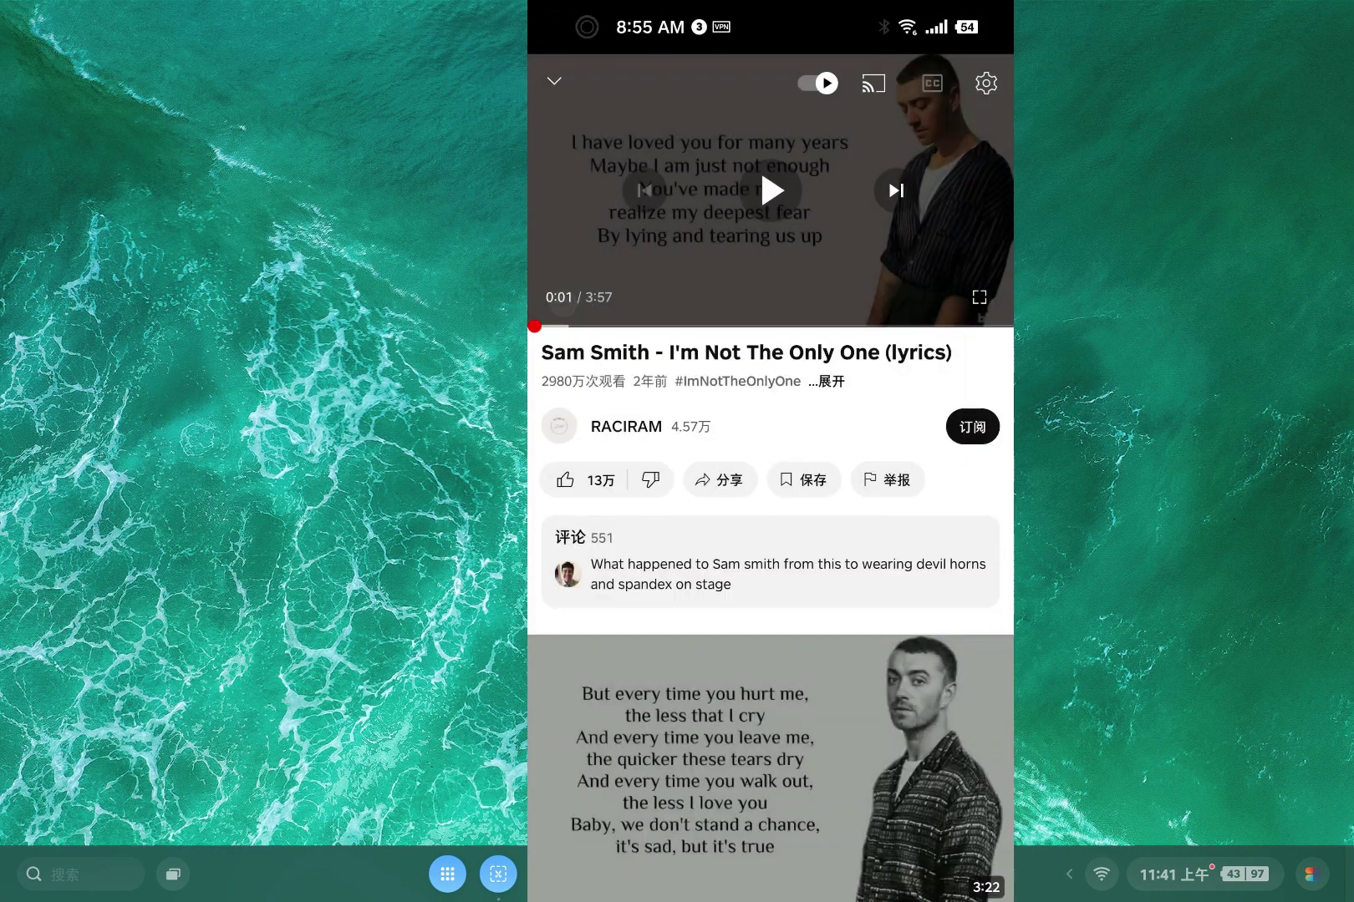
left_click(589, 854)
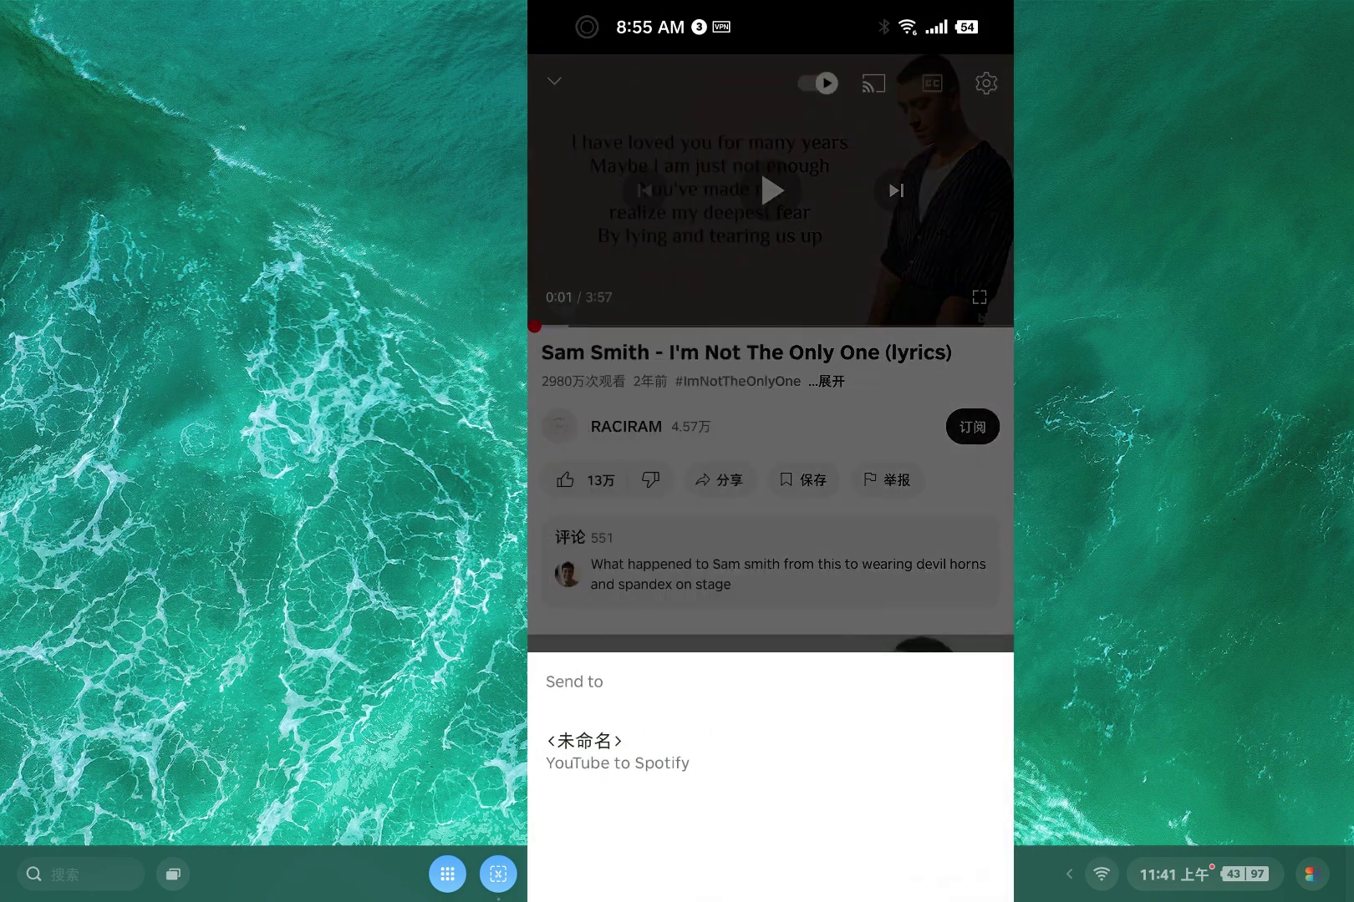
left_click(602, 759)
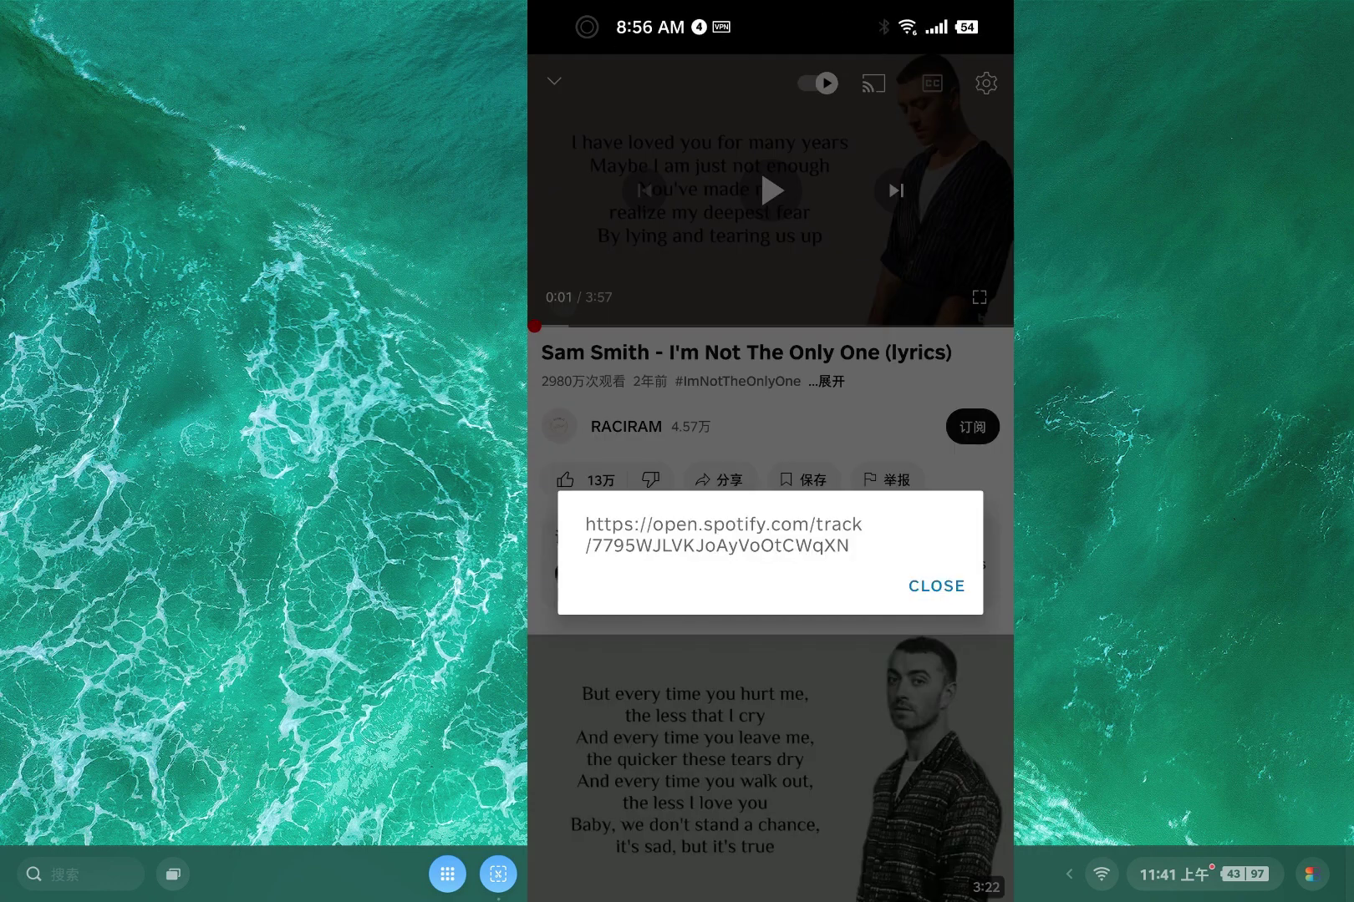
left_click(922, 592)
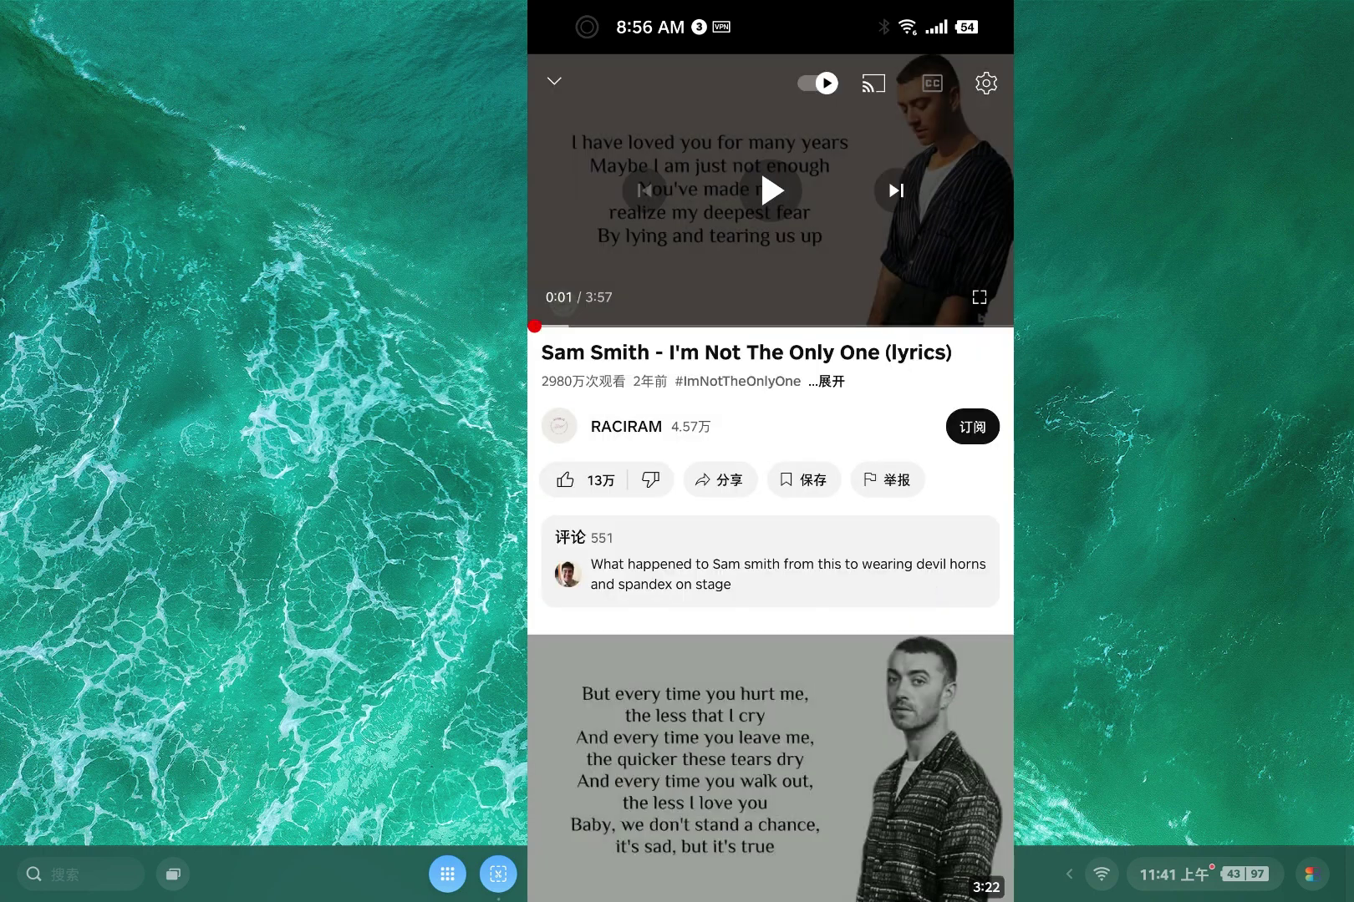
left_click_drag(935, 897, 951, 783)
- Rewire the flow so the variable step connects to the Start app block instead of the message dialog
left_click(695, 650)
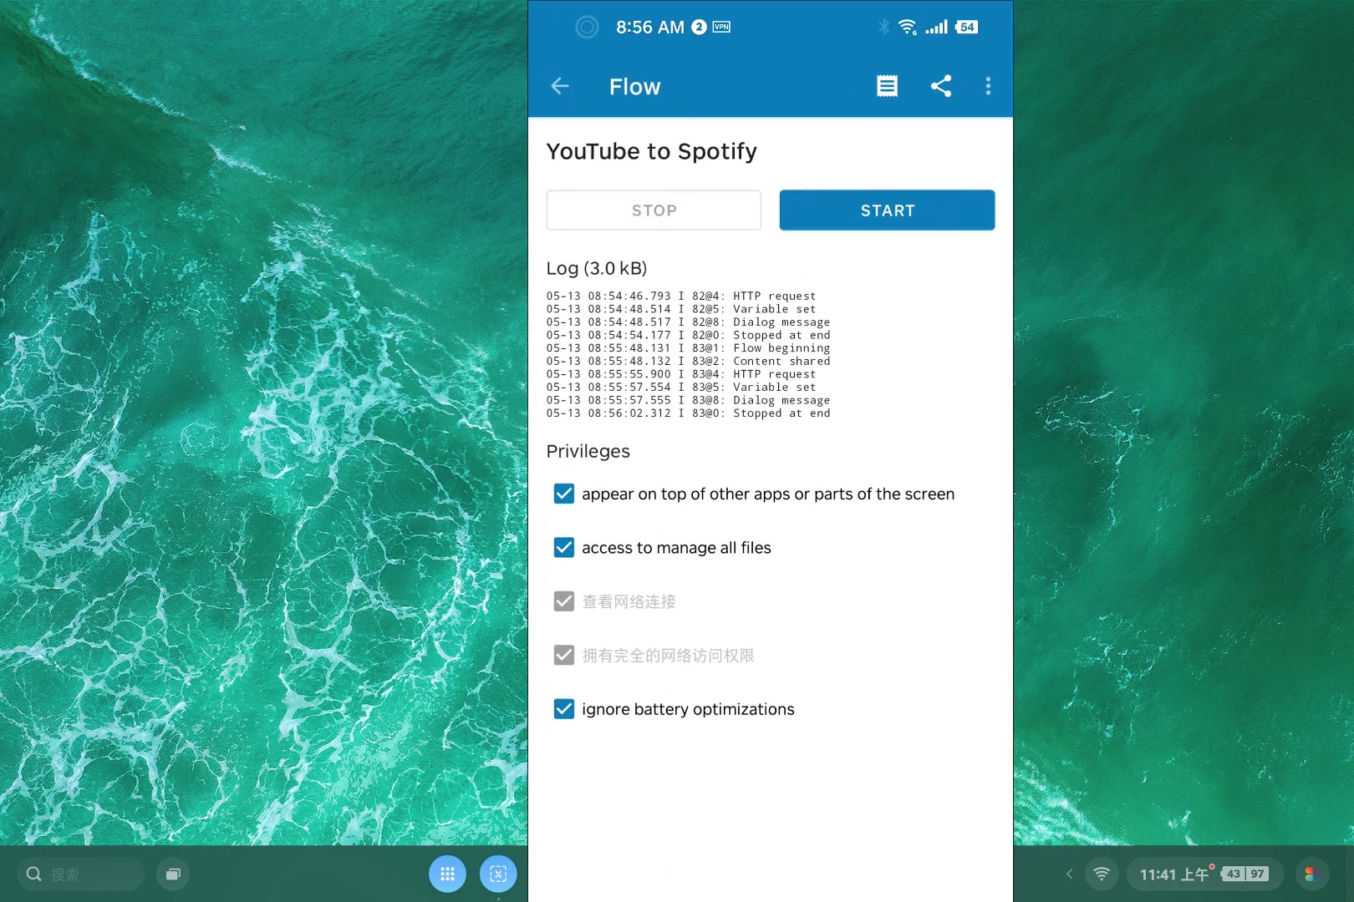
left_click(964, 868)
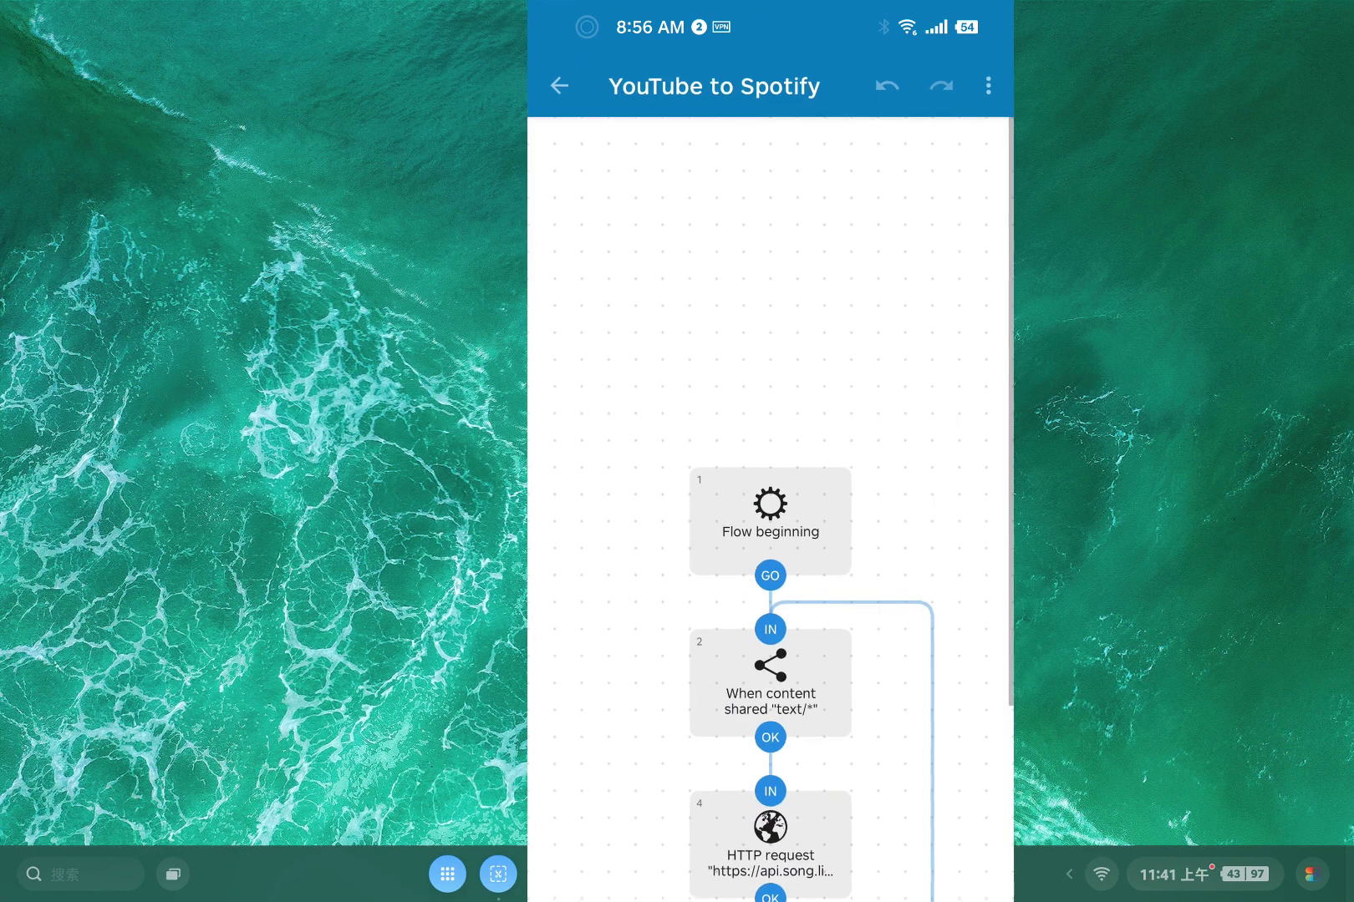
left_click_drag(617, 679, 610, 281)
left_click_drag(598, 498, 585, 390)
left_click_drag(590, 618, 802, 634)
left_click(559, 85)
- Close Spotify and bring up the YouTube video's full list of share targets
left_click_drag(752, 897, 911, 777)
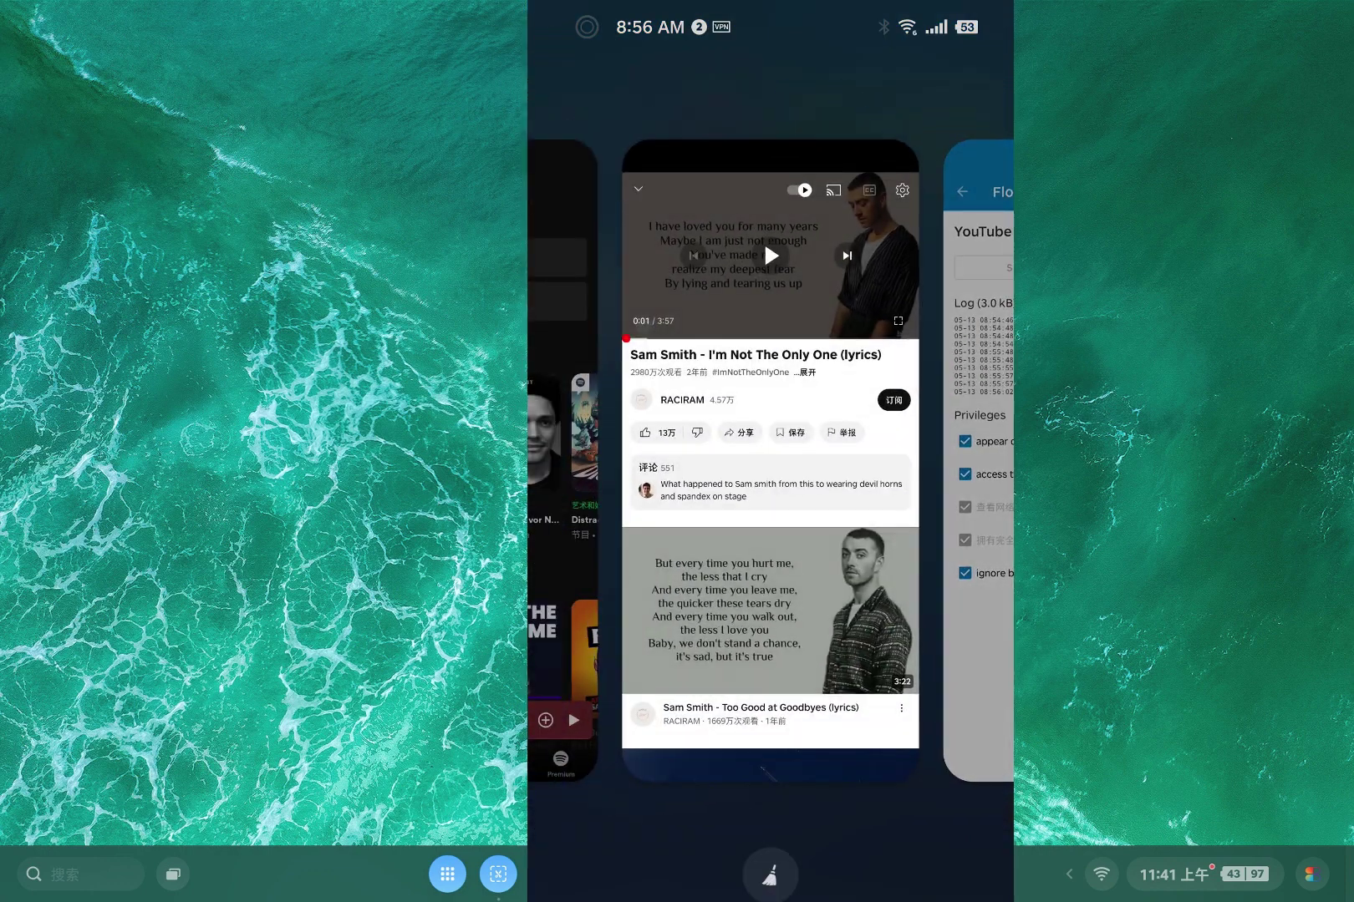
left_click_drag(685, 510, 710, 209)
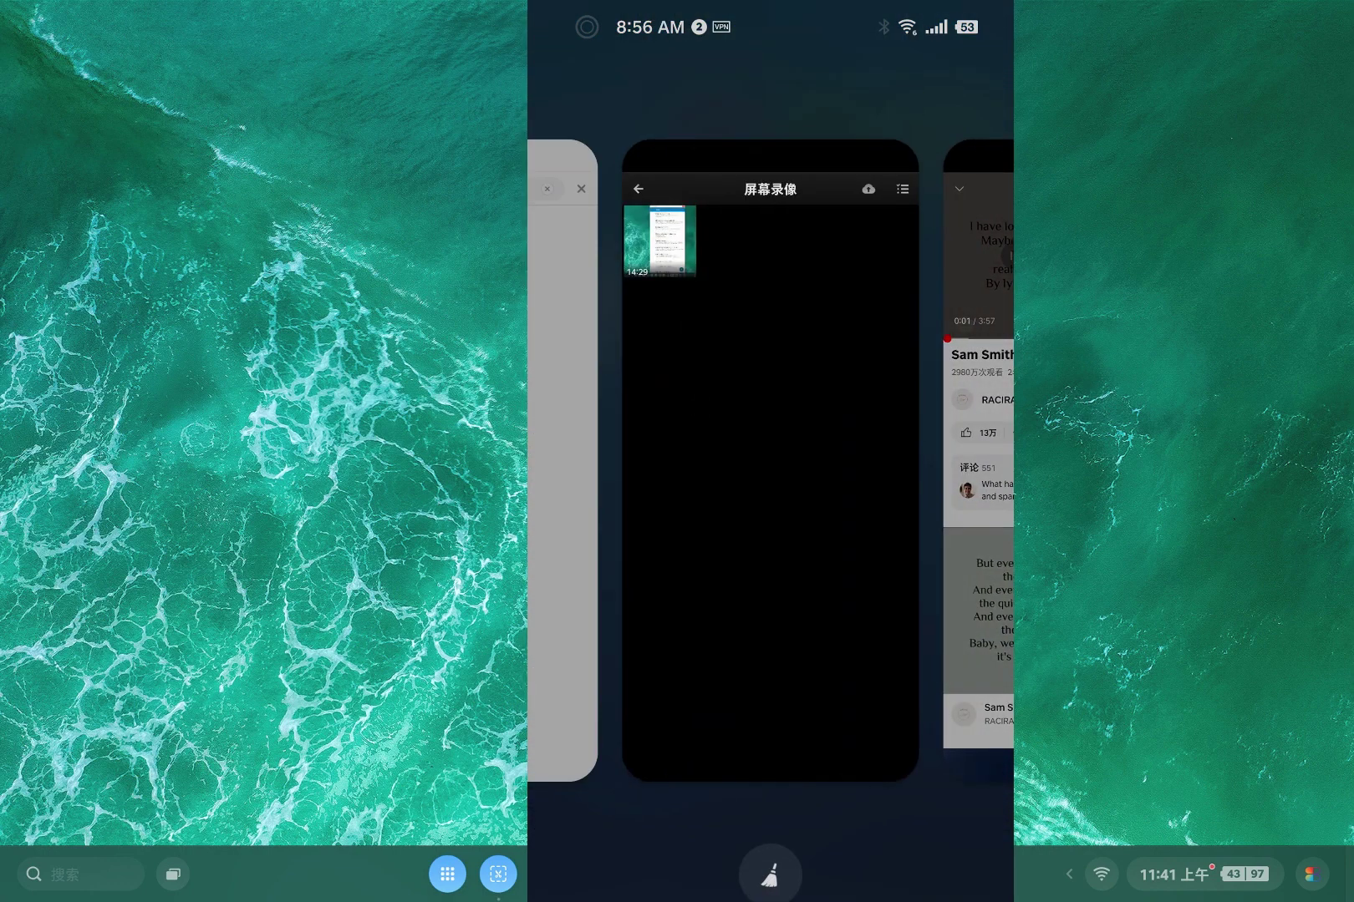
left_click_drag(819, 576, 610, 590)
left_click(726, 613)
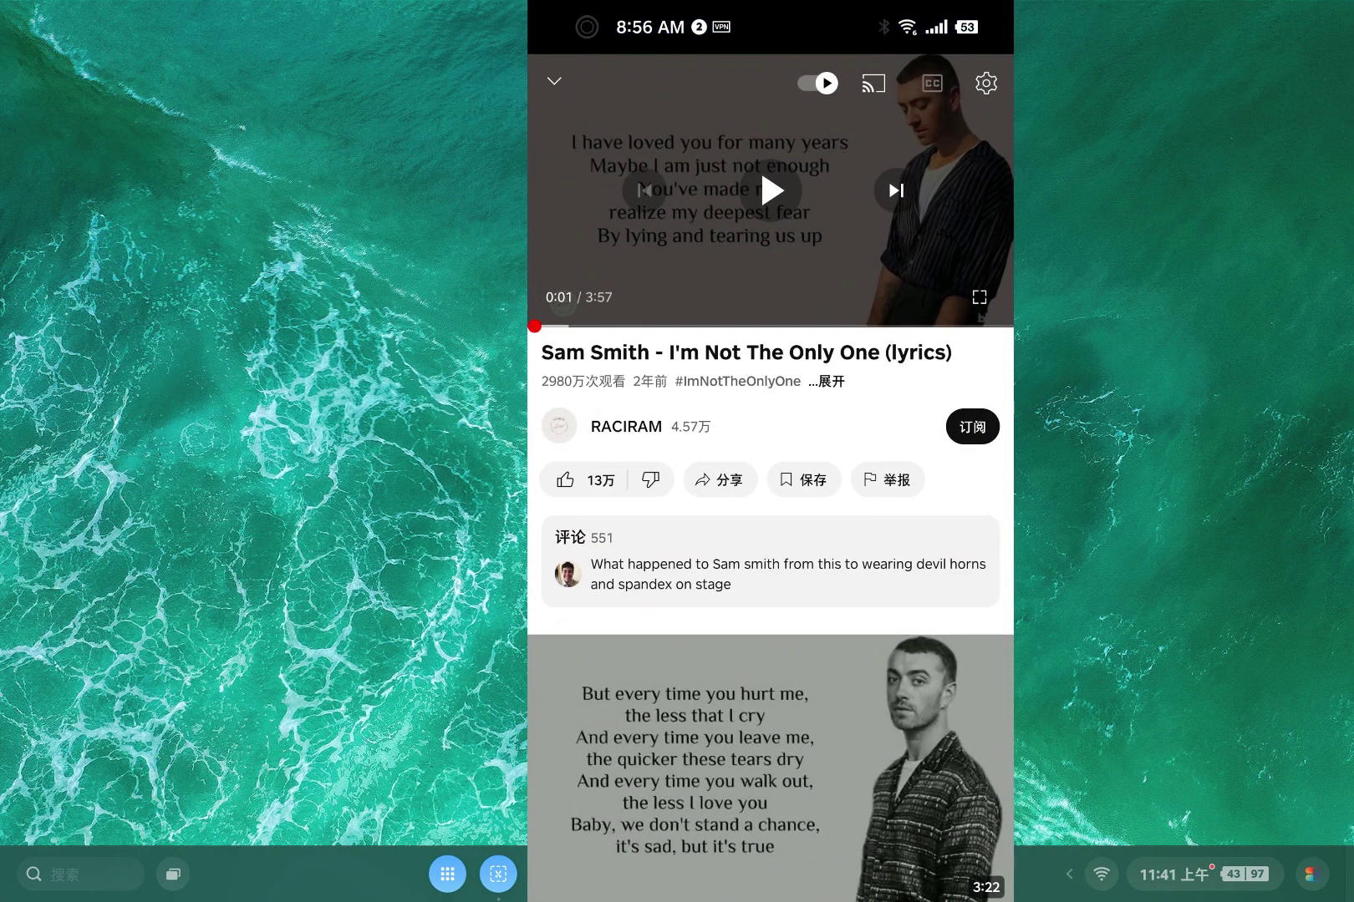
left_click(719, 479)
left_click(940, 811)
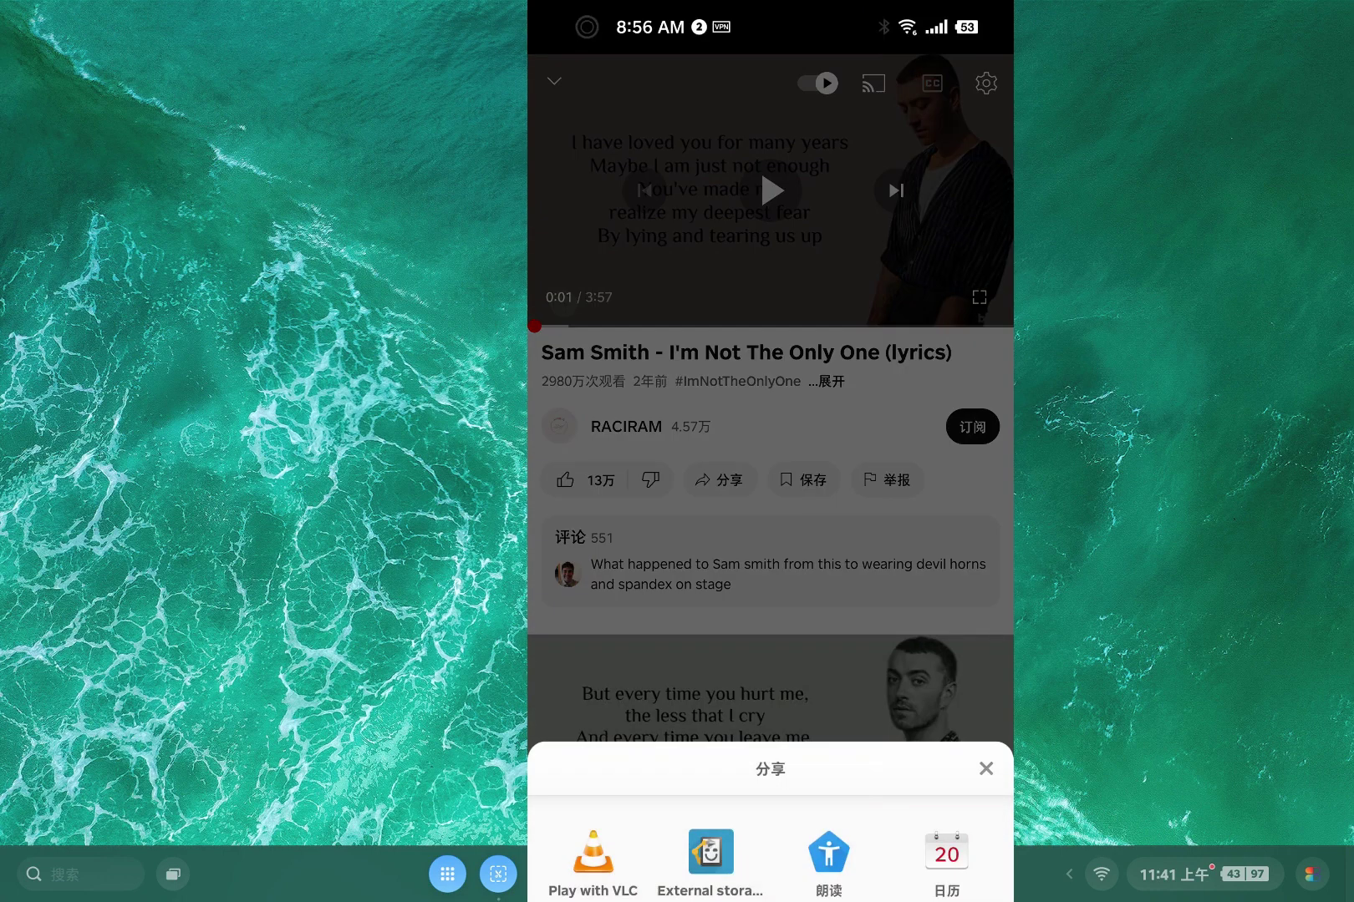
- Restart the YouTube to Spotify flow, then share the YouTube video to an Automate flow
left_click_drag(814, 898, 992, 780)
left_click(695, 693)
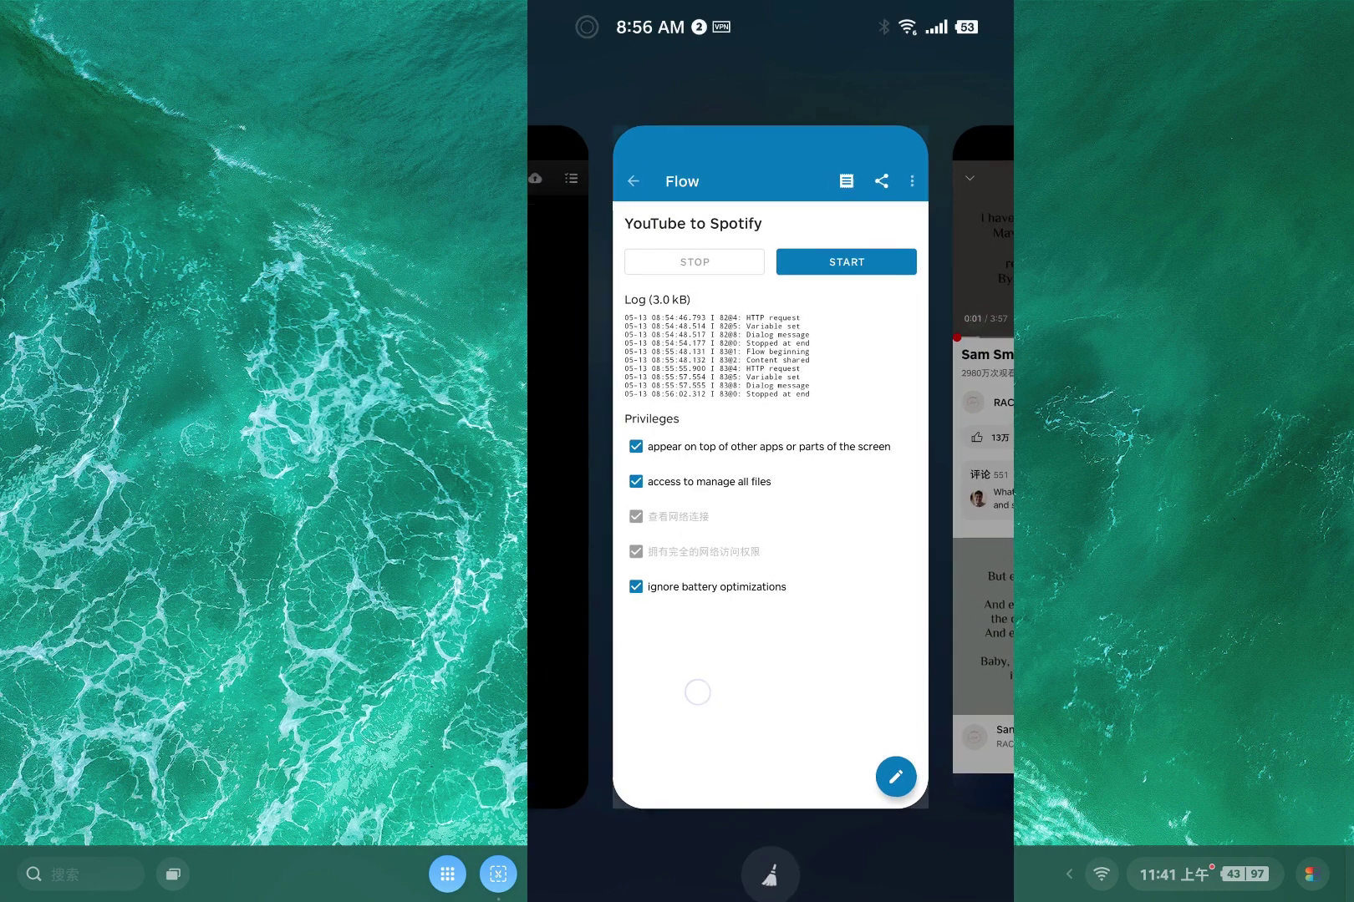
left_click(855, 213)
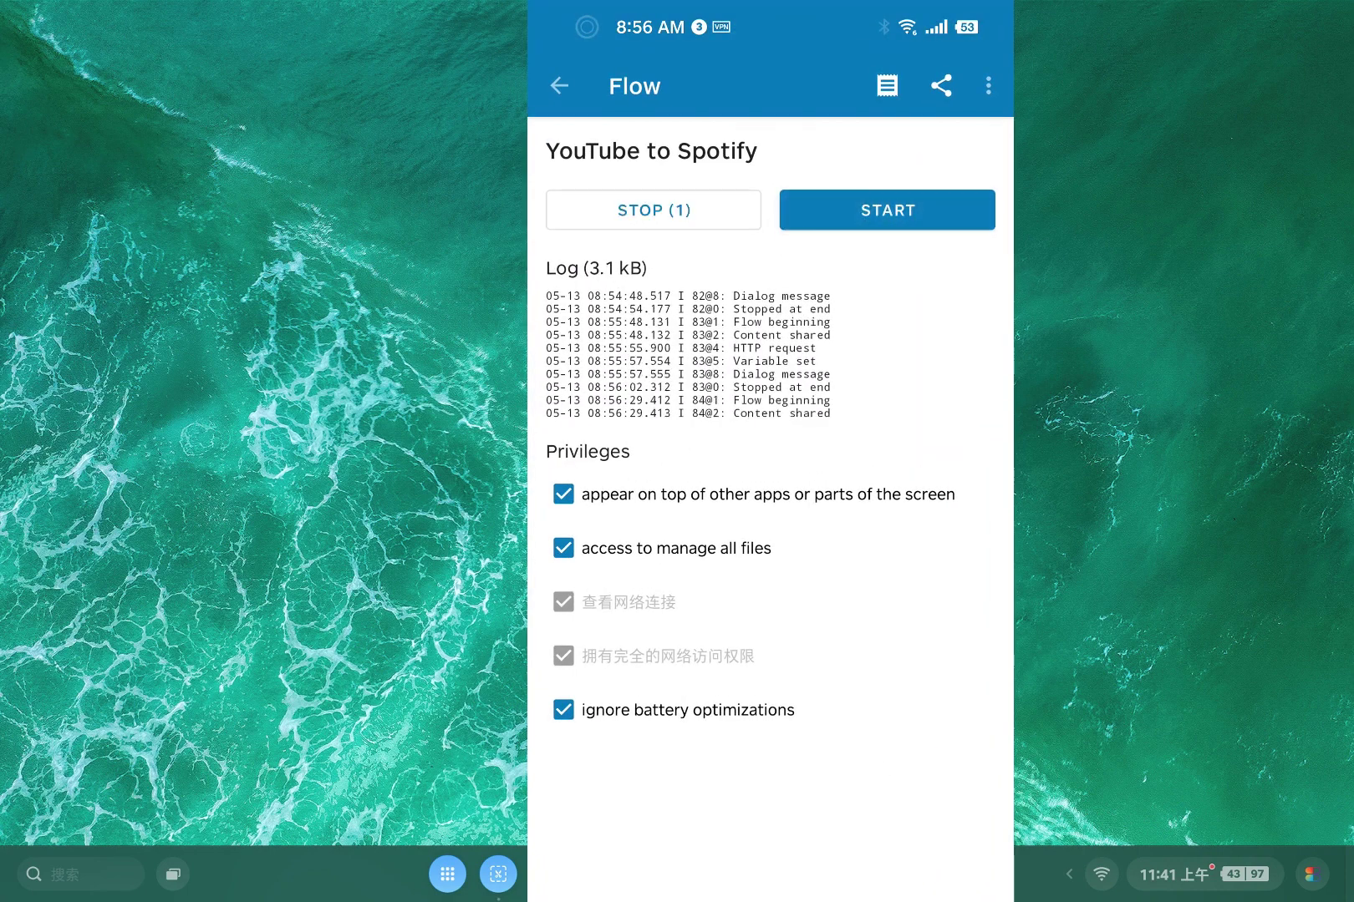
left_click_drag(807, 897, 1007, 790)
left_click(716, 632)
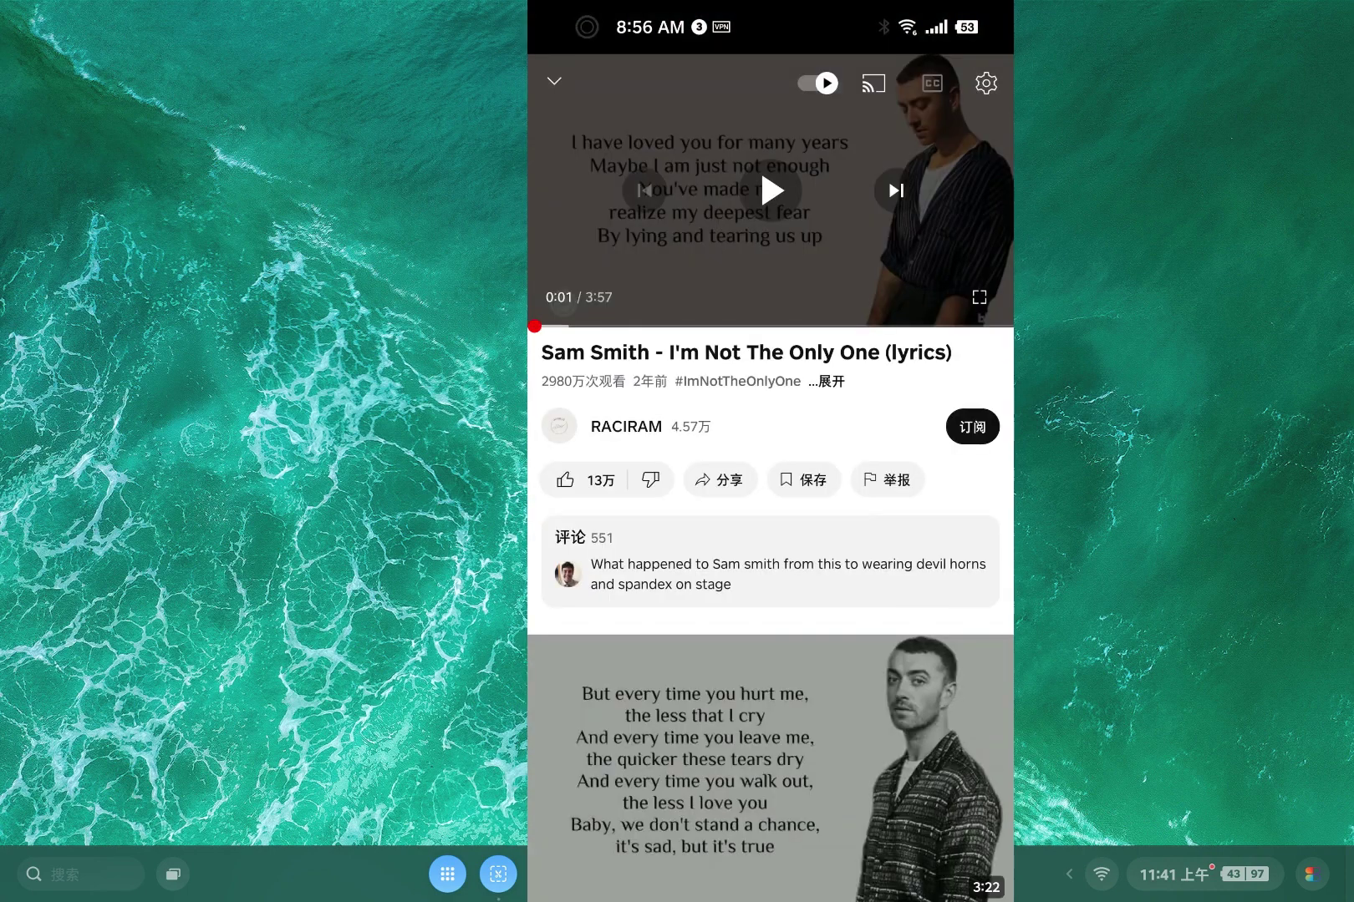
left_click(714, 483)
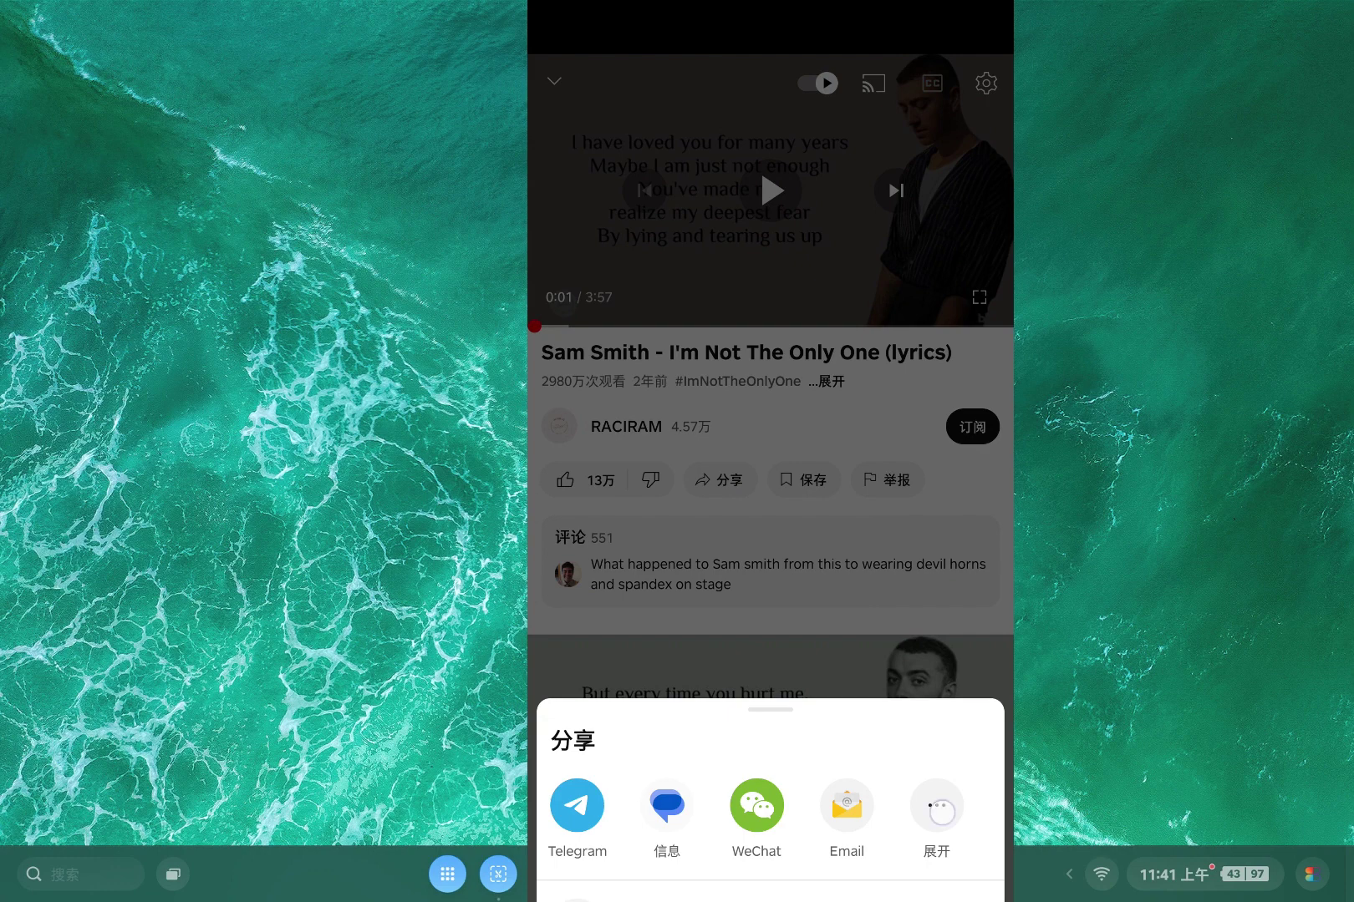
left_click(942, 812)
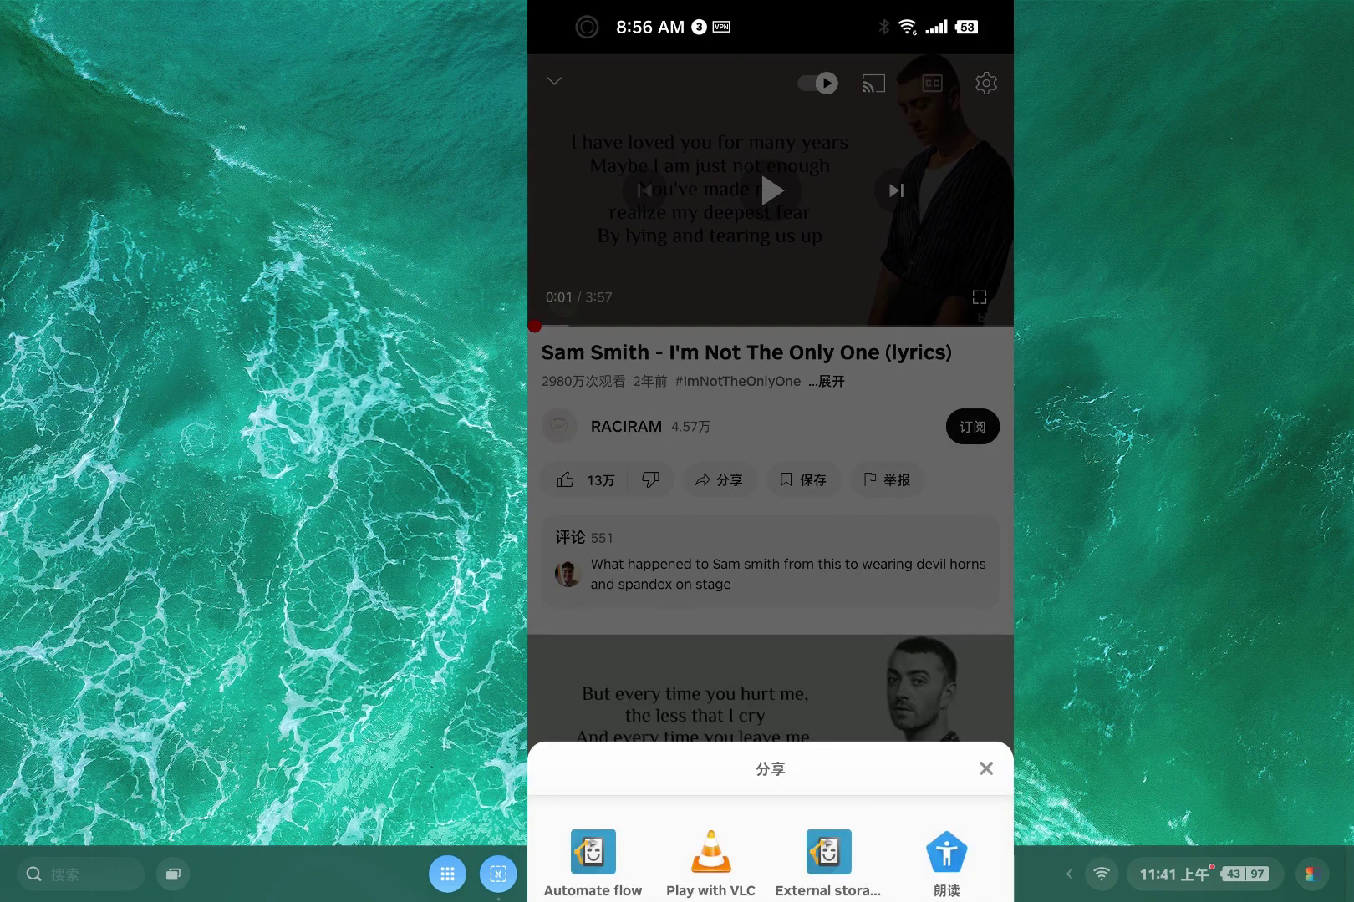
left_click(593, 860)
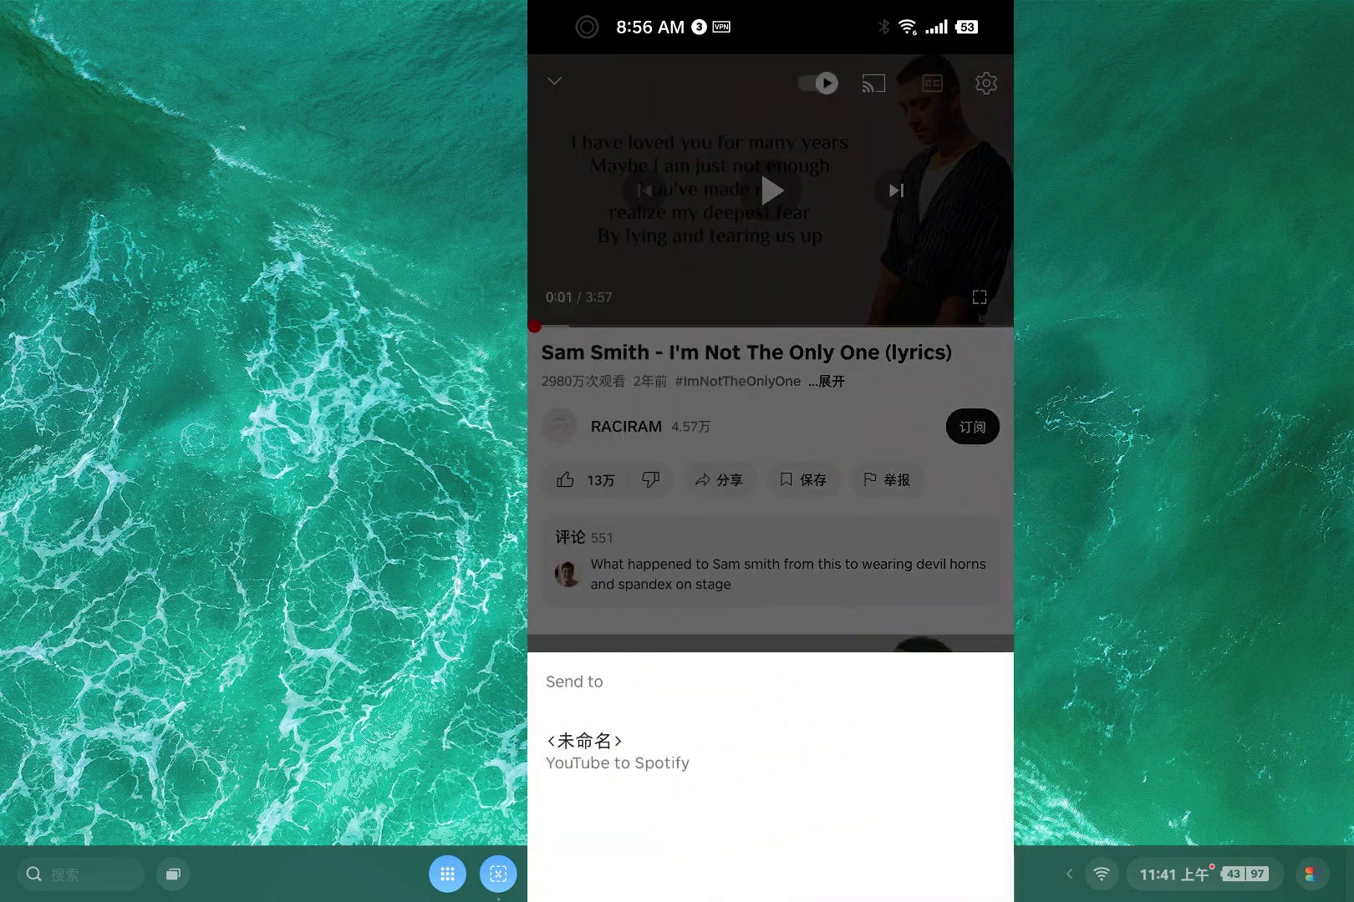
- Pick YouTube to Spotify as the recipient so Spotify opens Sam Smith's "I'm Not The Only One"
left_click(618, 752)
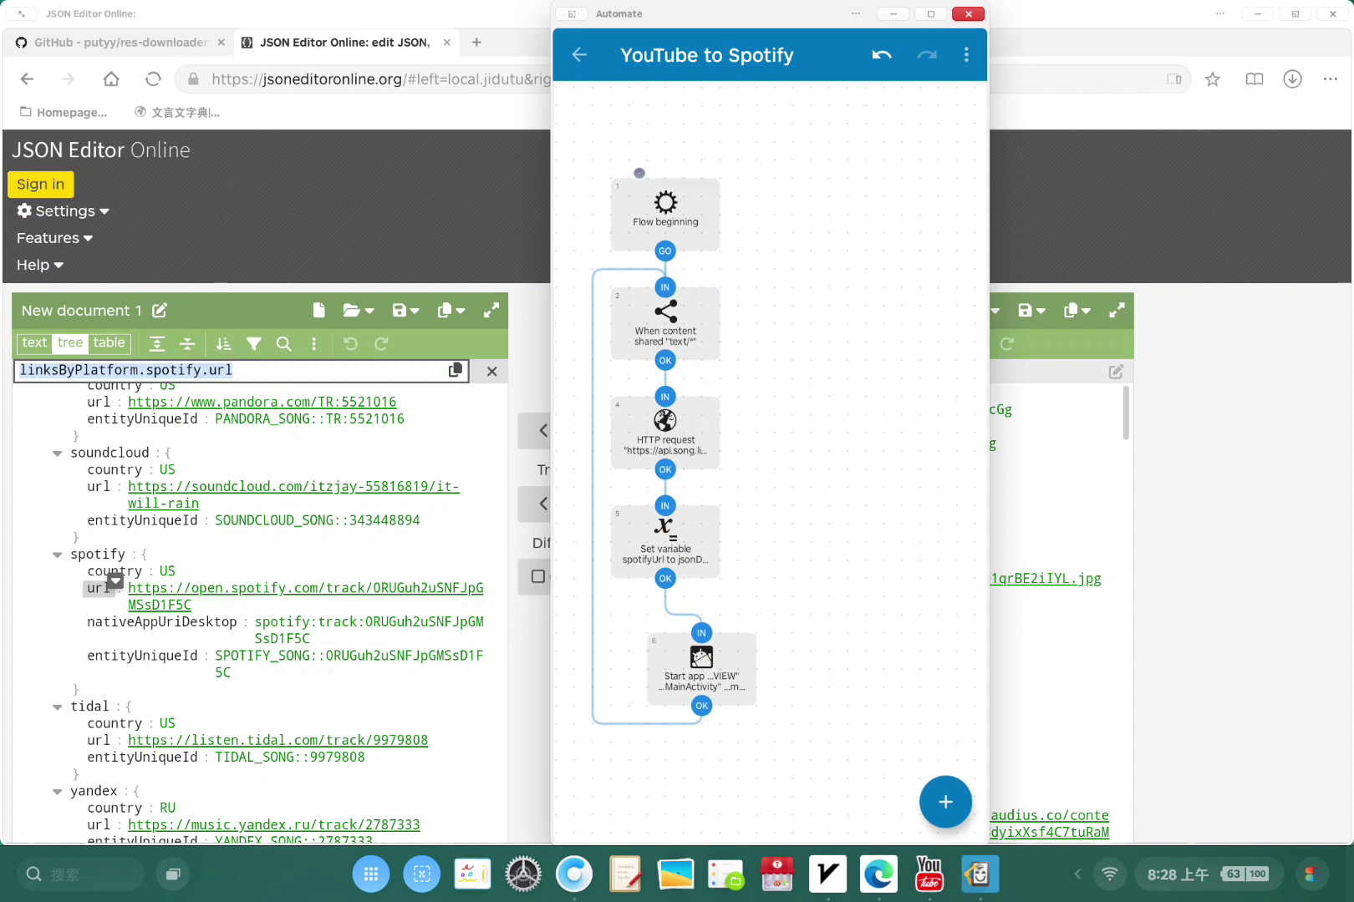
- Open the Autostart Spotify [Aux, BT] (+Playlist) flowchart and scroll to its Start app block
left_click(578, 56)
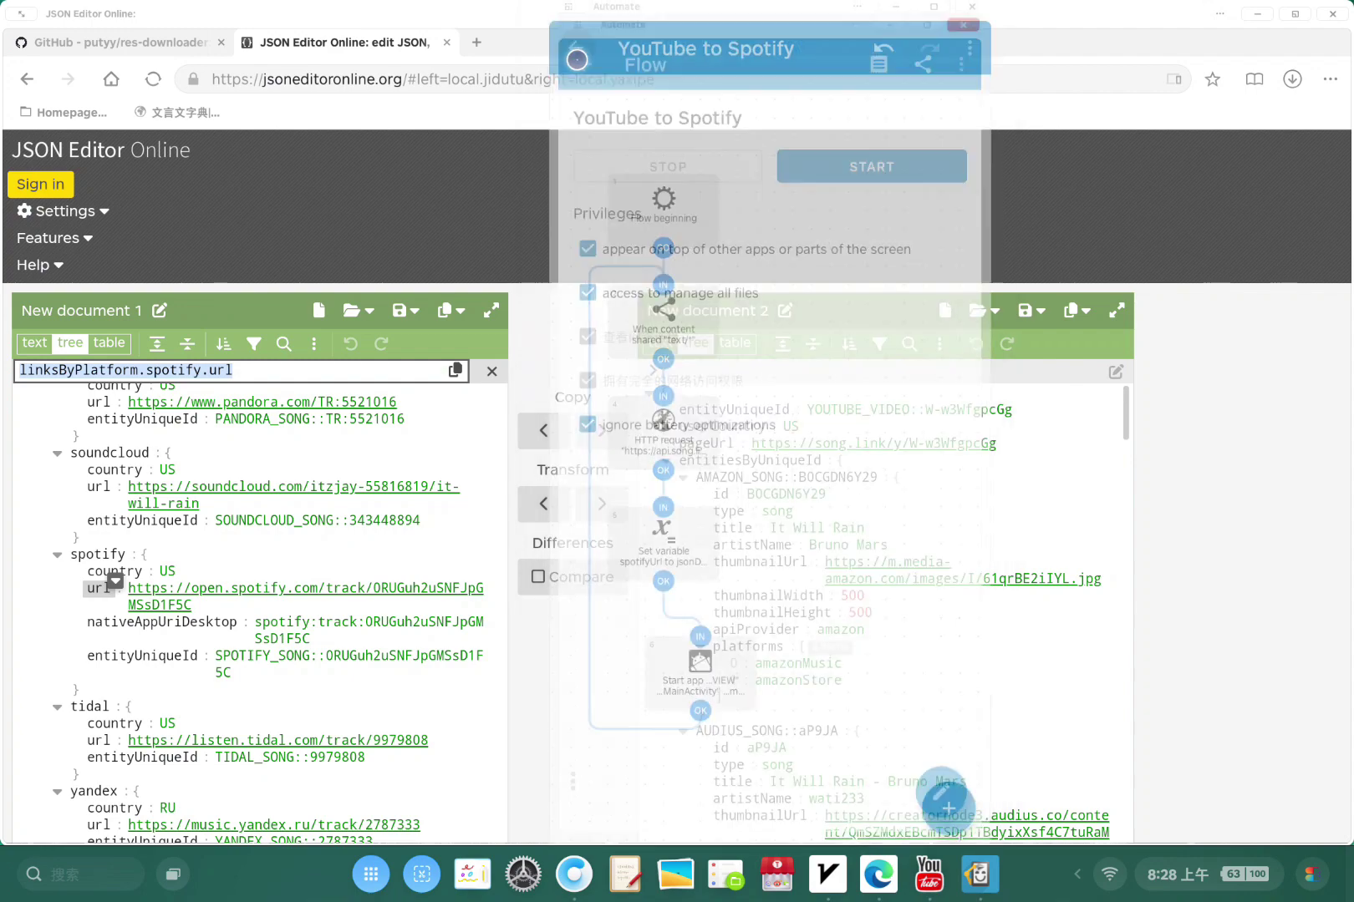
left_click(578, 55)
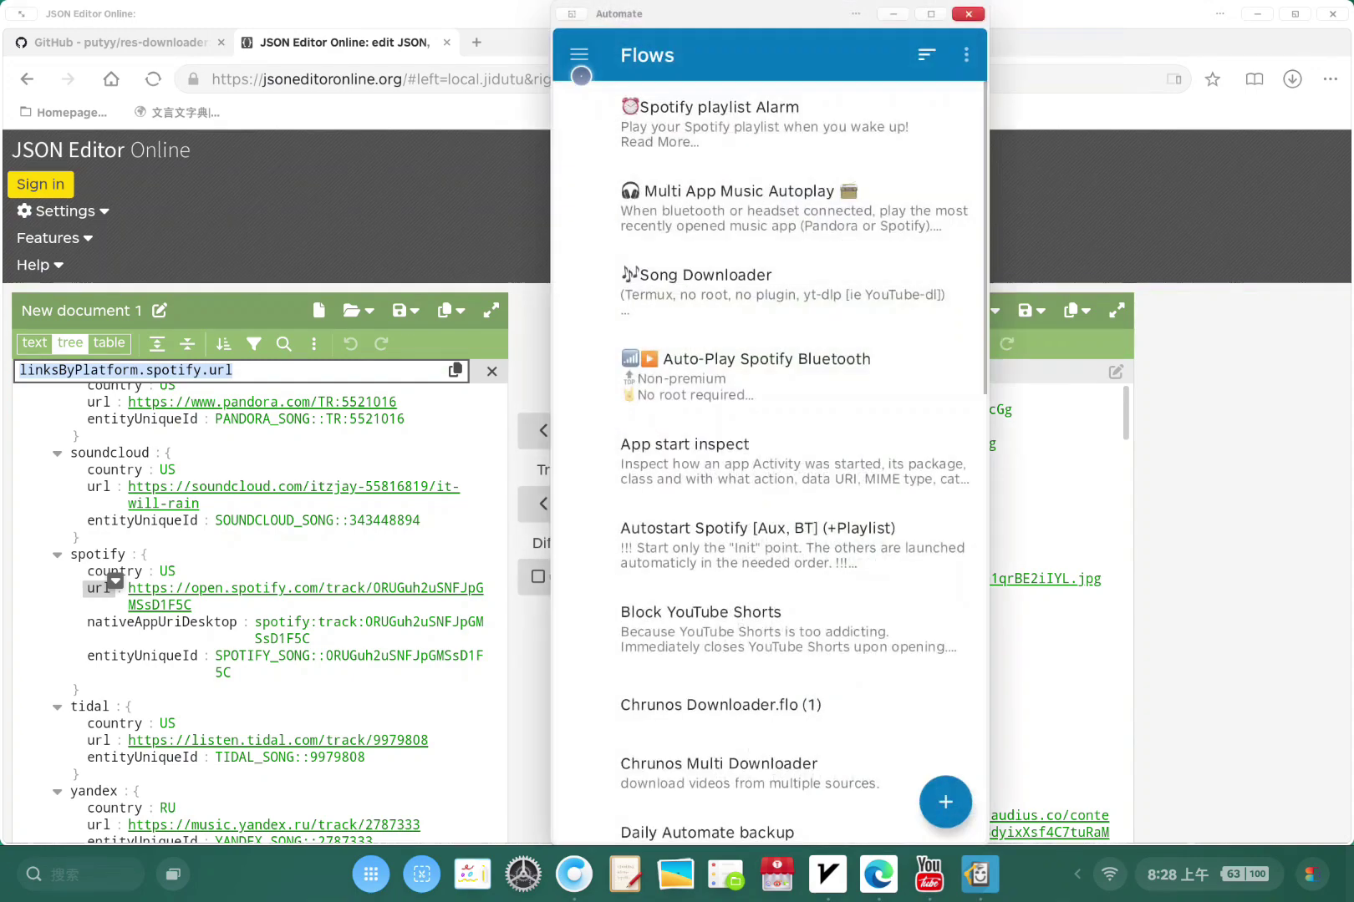
scroll(770, 426, "down", 12)
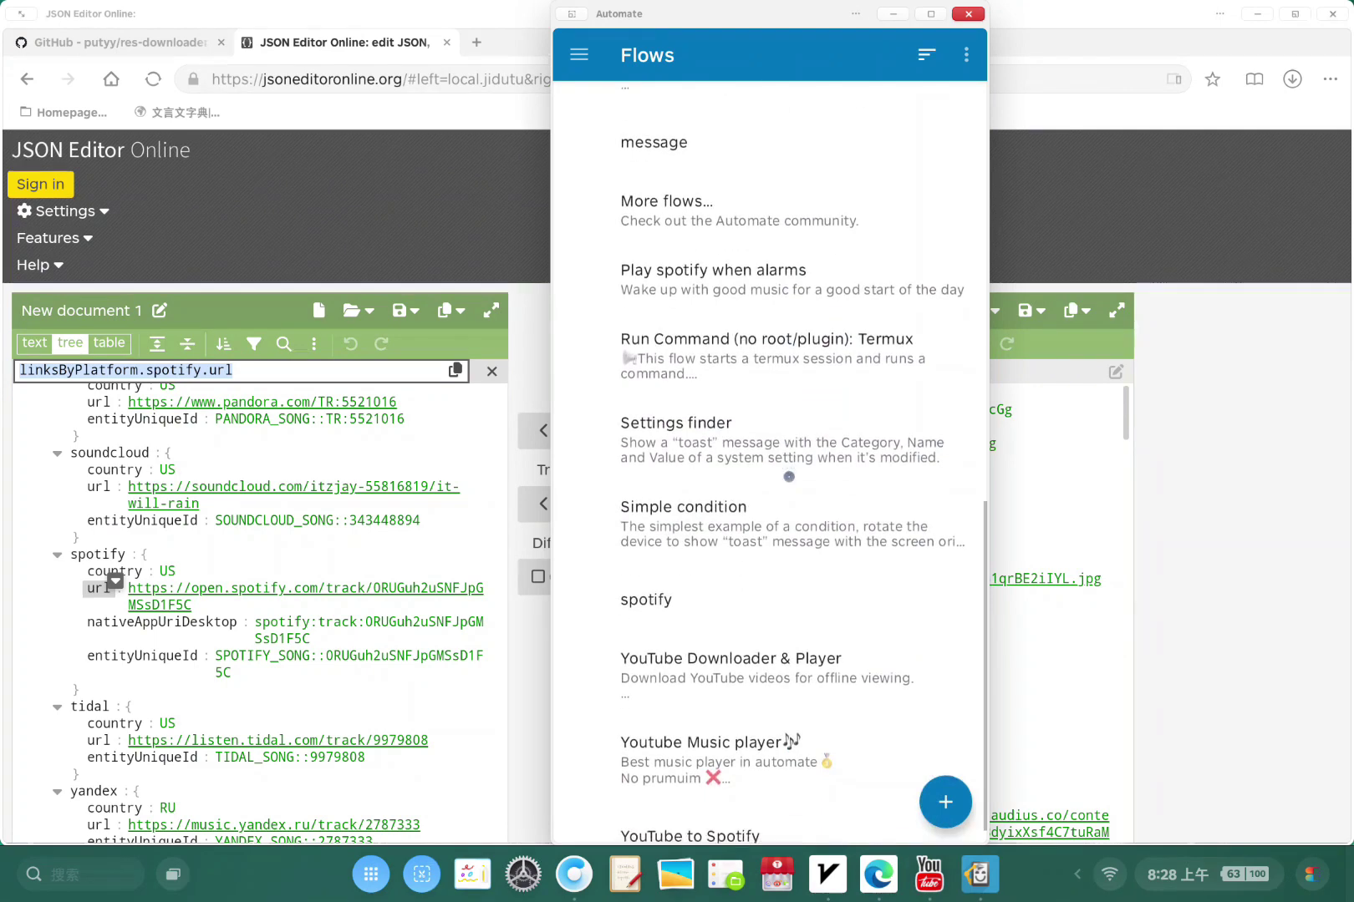
scroll(788, 476, "up", 12)
left_click(579, 54)
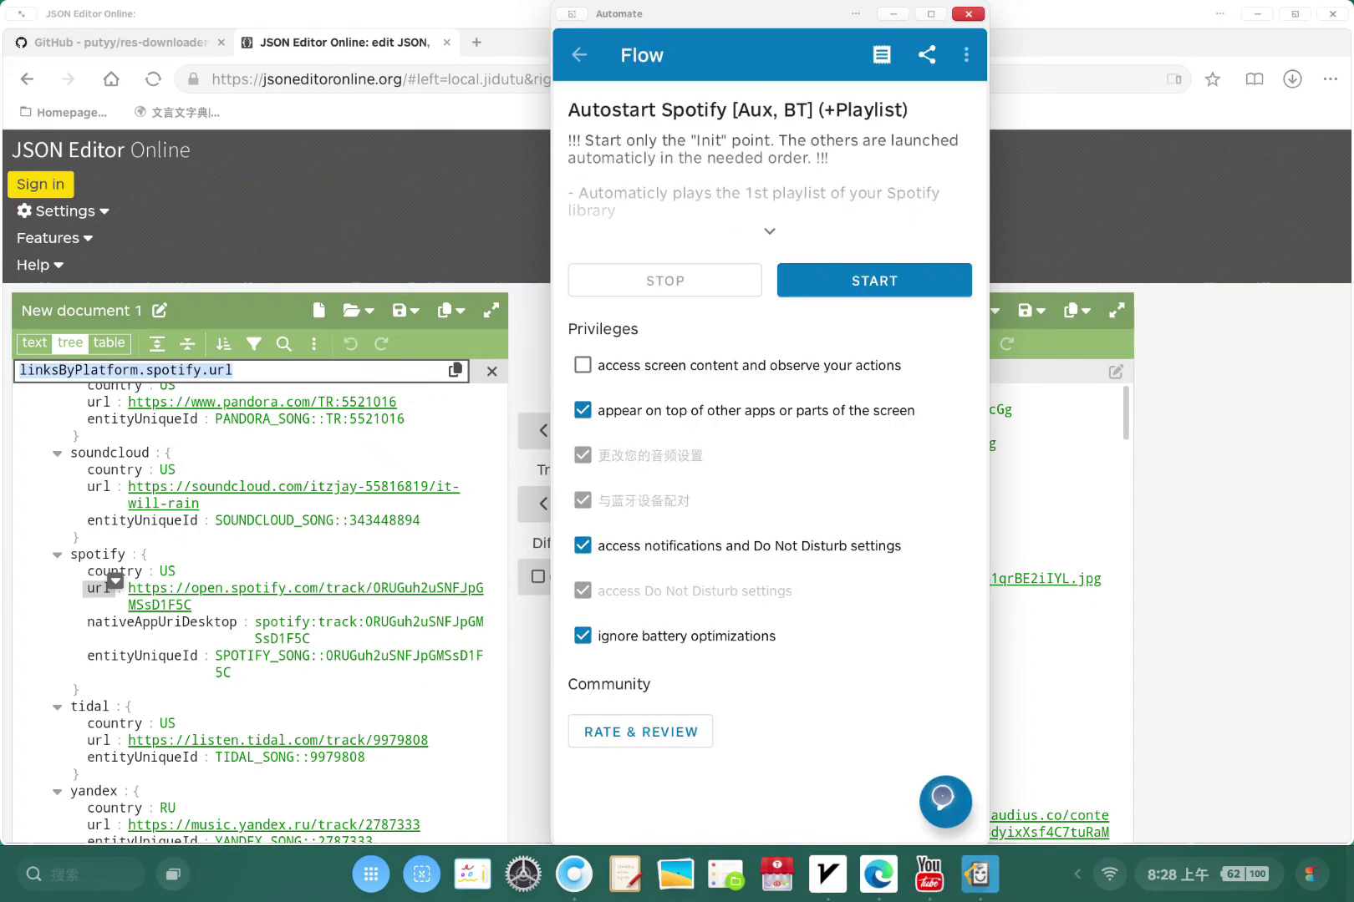
left_click(945, 804)
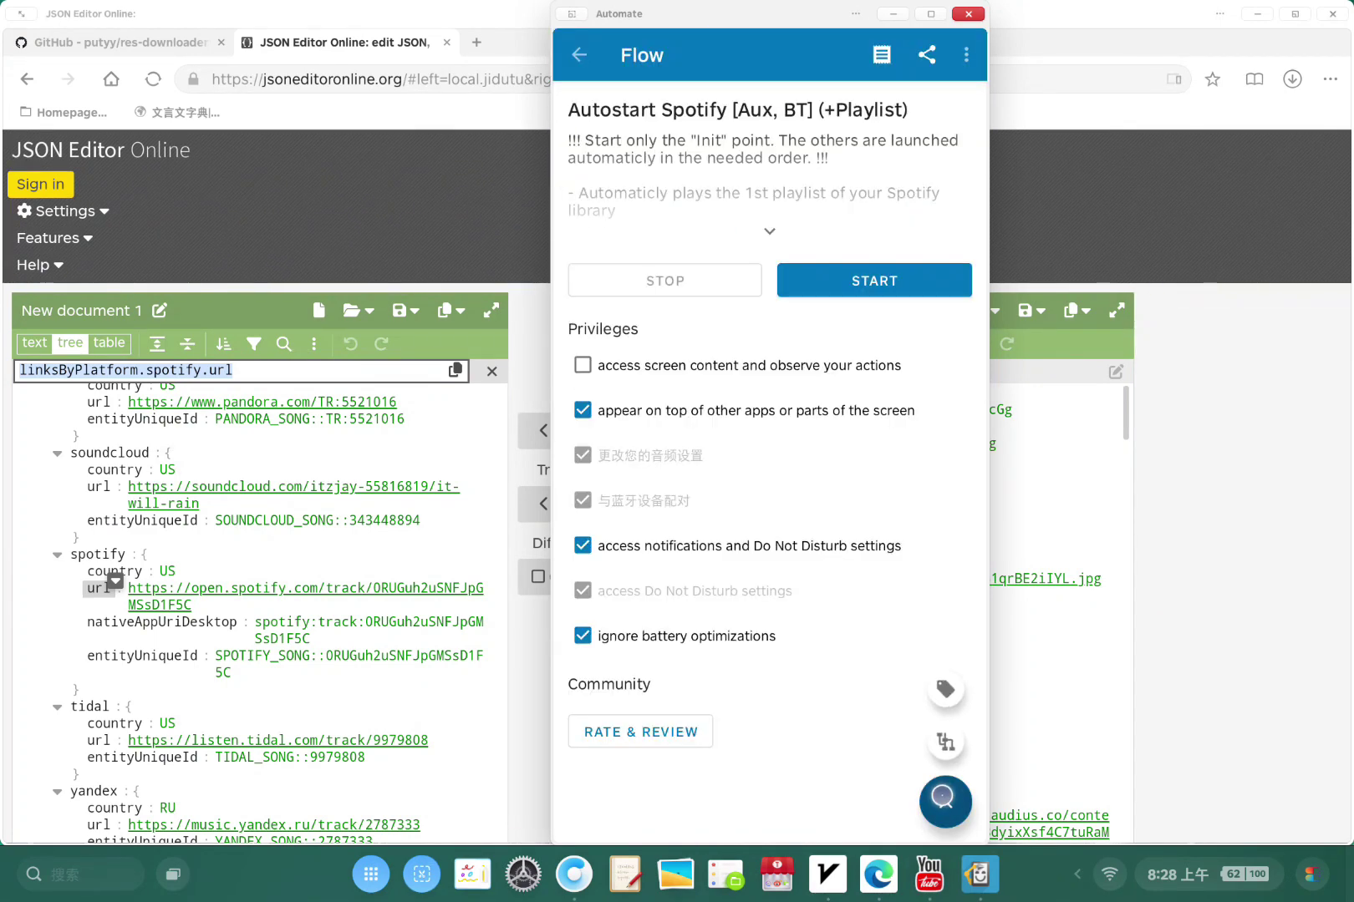
left_click(946, 740)
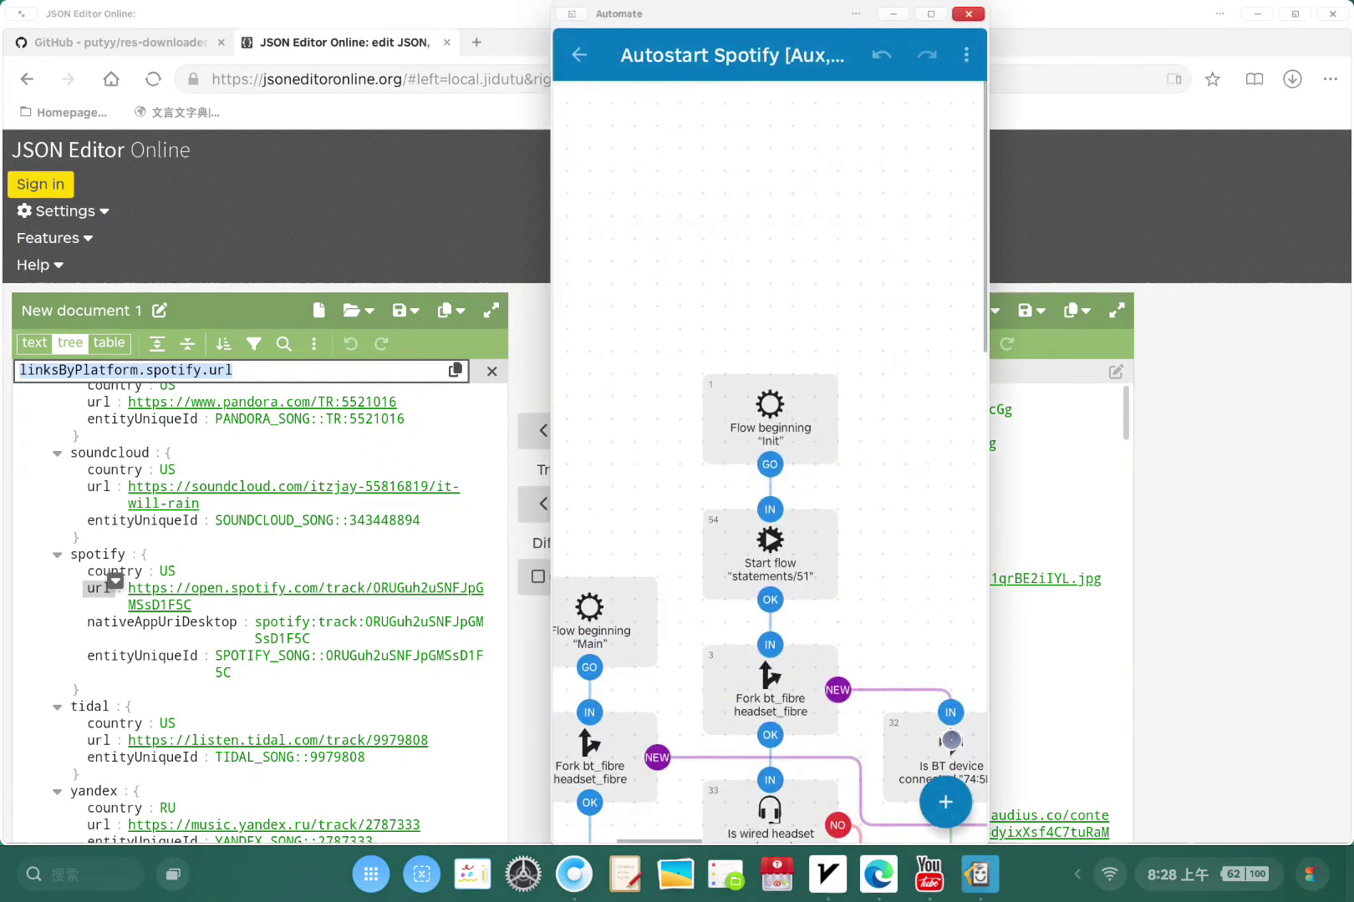
scroll(654, 238, "down", 10)
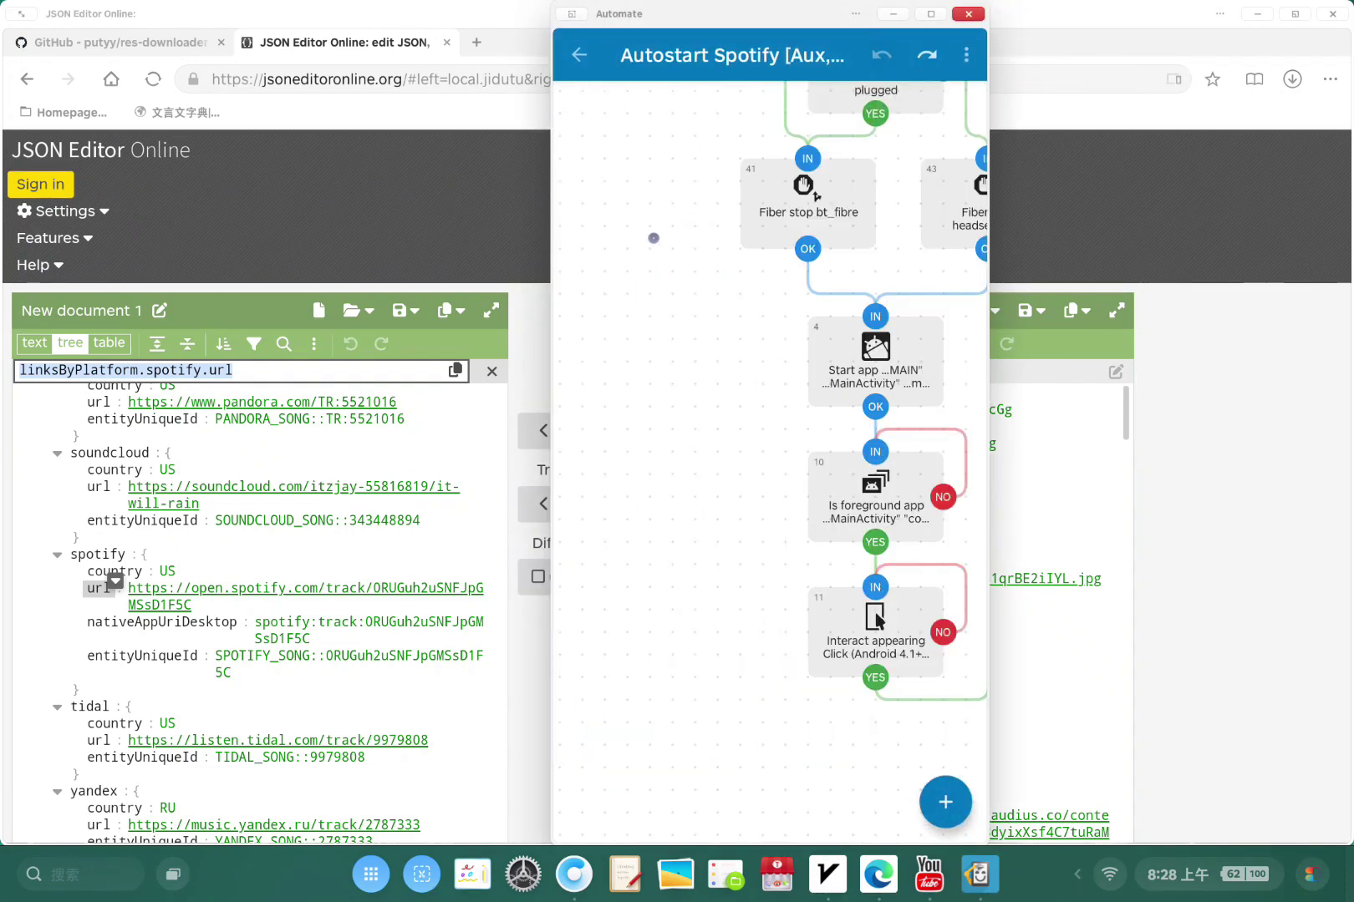